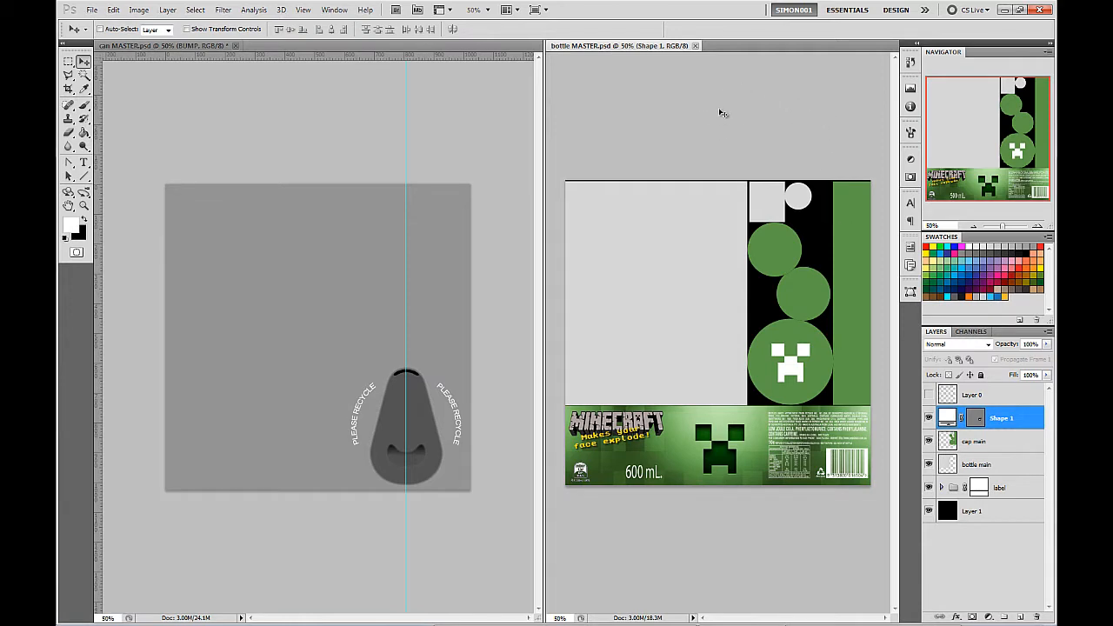
Show the bottle texture in full-screen mode and hide the label group and the cap main, bottle main and Shape 1 layers.
key("f")
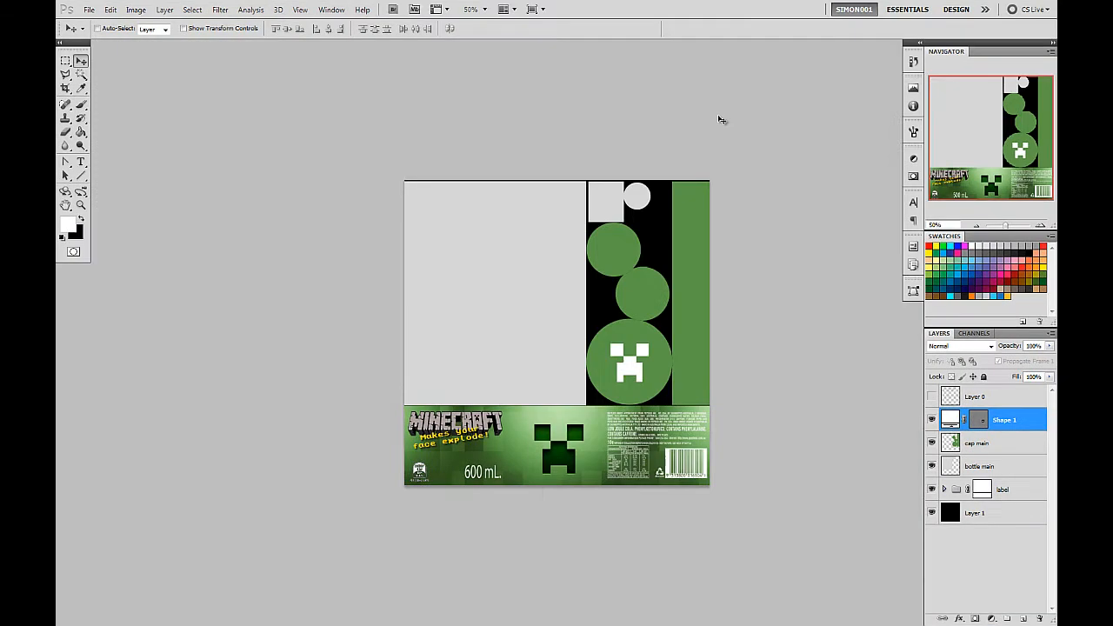
left_click_drag(682, 162, 650, 144)
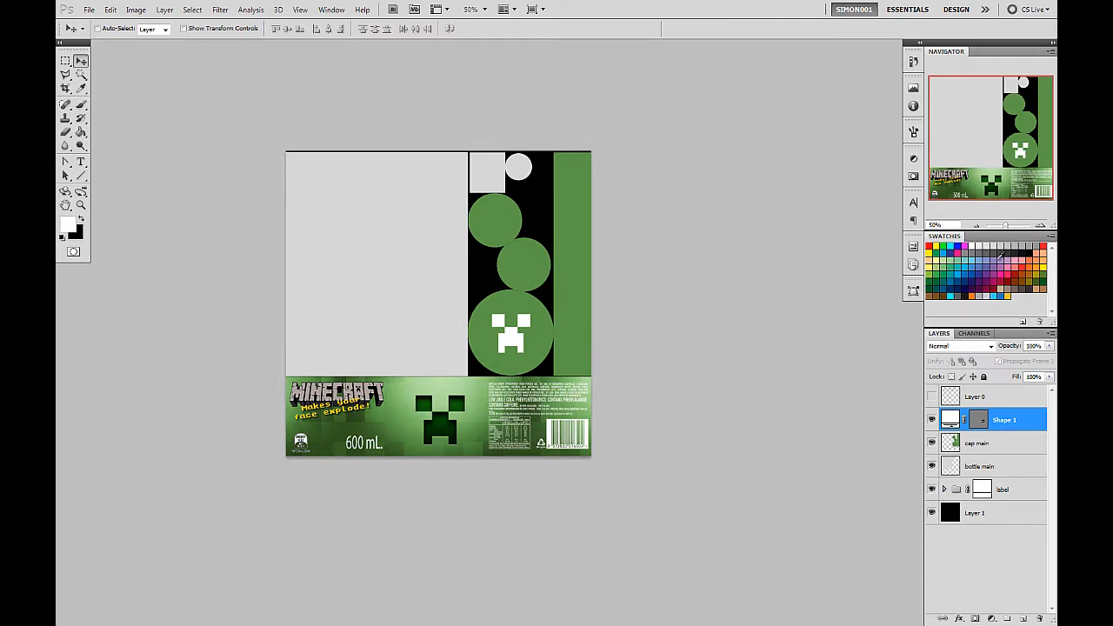
left_click(1041, 227)
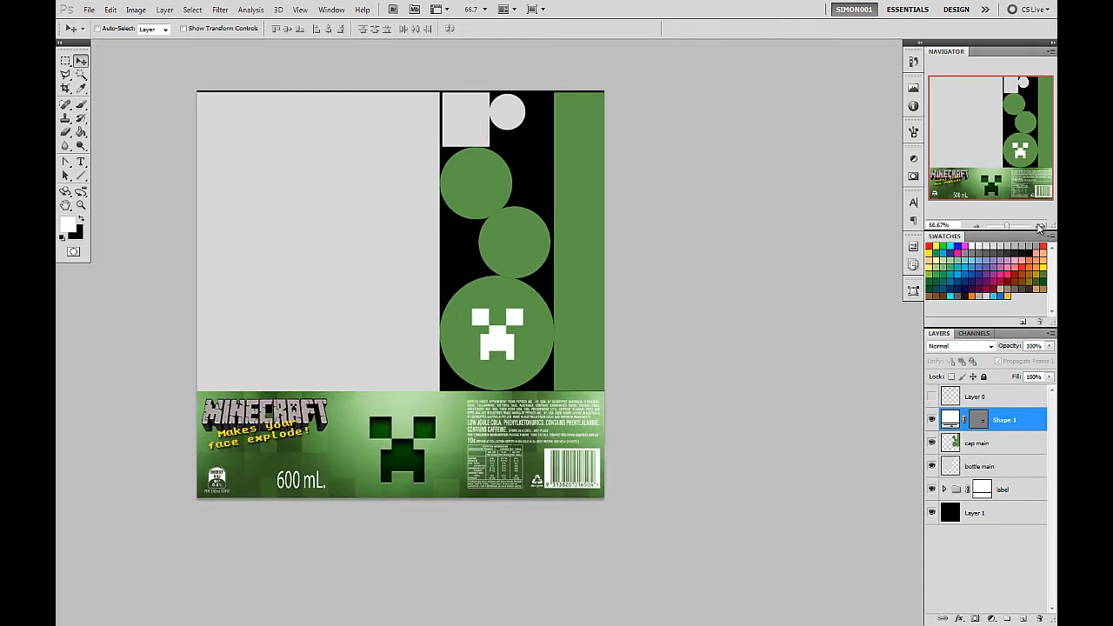
left_click(1040, 226)
left_click_drag(572, 181, 664, 202)
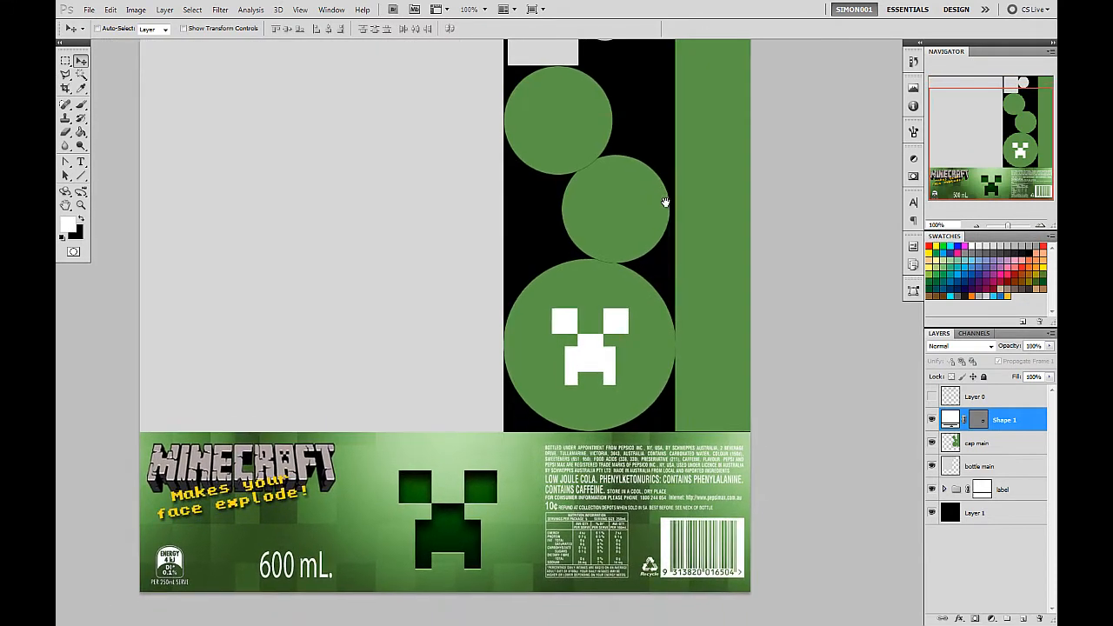
left_click(932, 491)
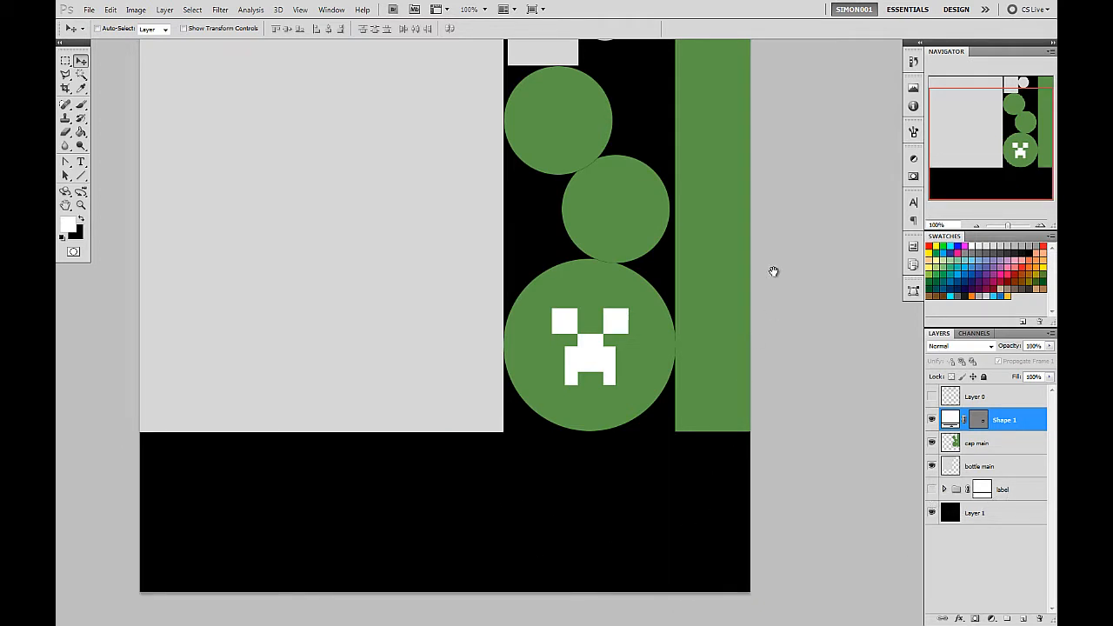
left_click_drag(779, 301, 797, 345)
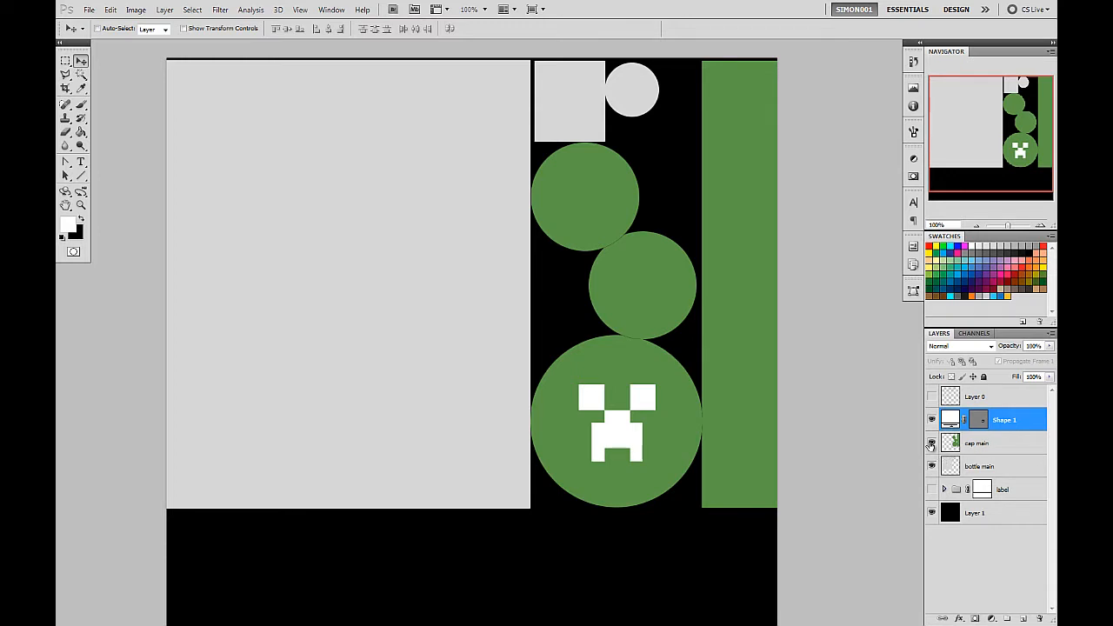
left_click_drag(932, 444, 932, 467)
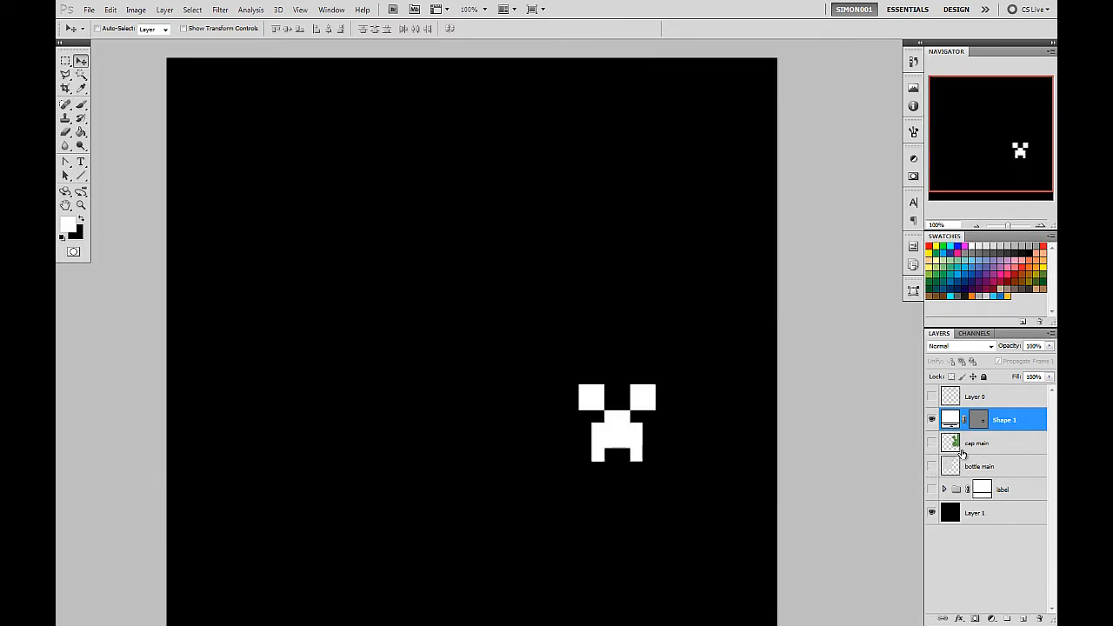
left_click(931, 420)
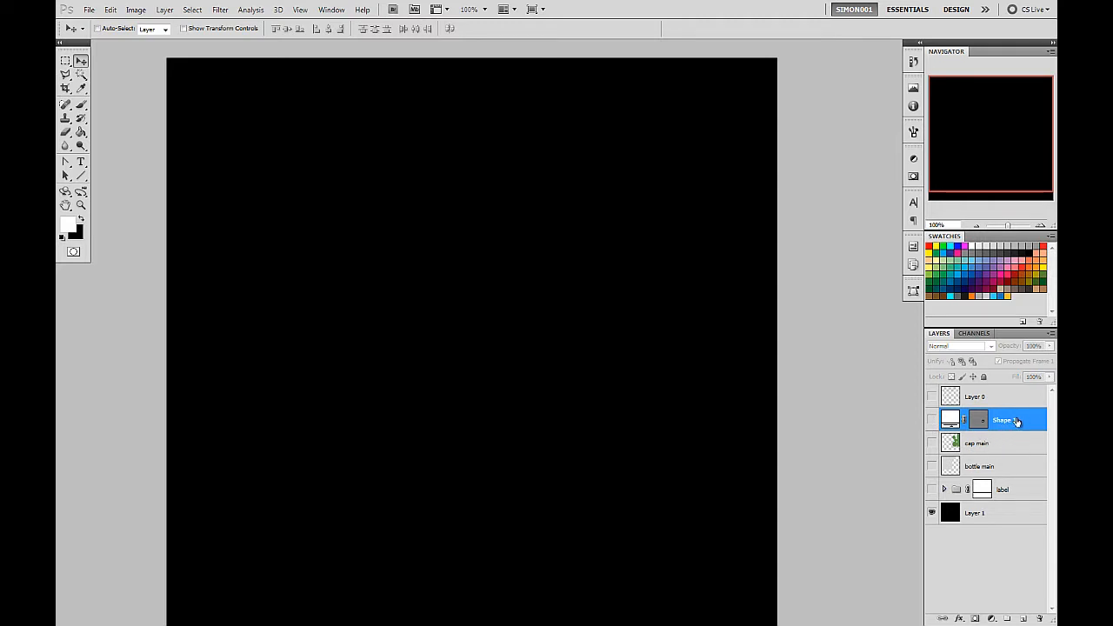
Move the Shape 1 layer into the label group above Layer 5 and collapse the group.
left_click(945, 489)
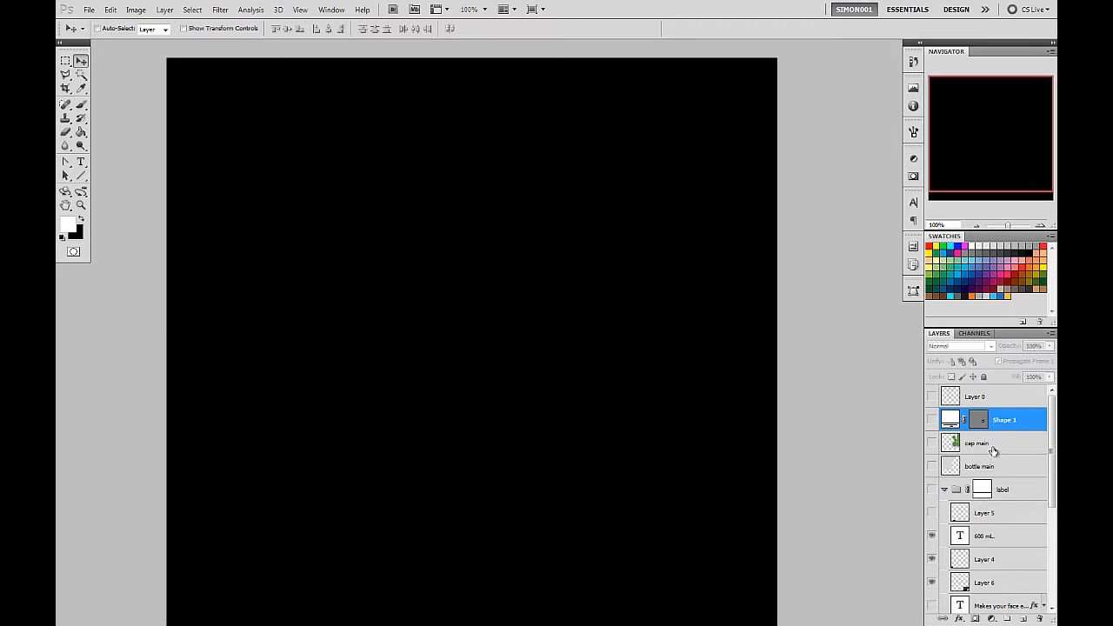
left_click_drag(1007, 422, 1026, 509)
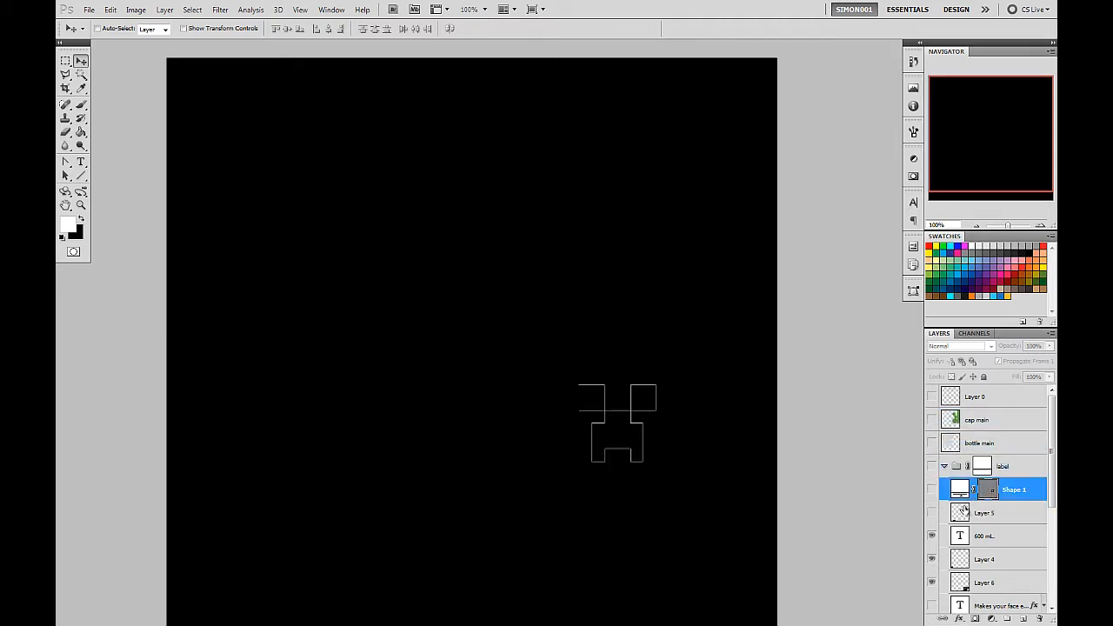
left_click(945, 468)
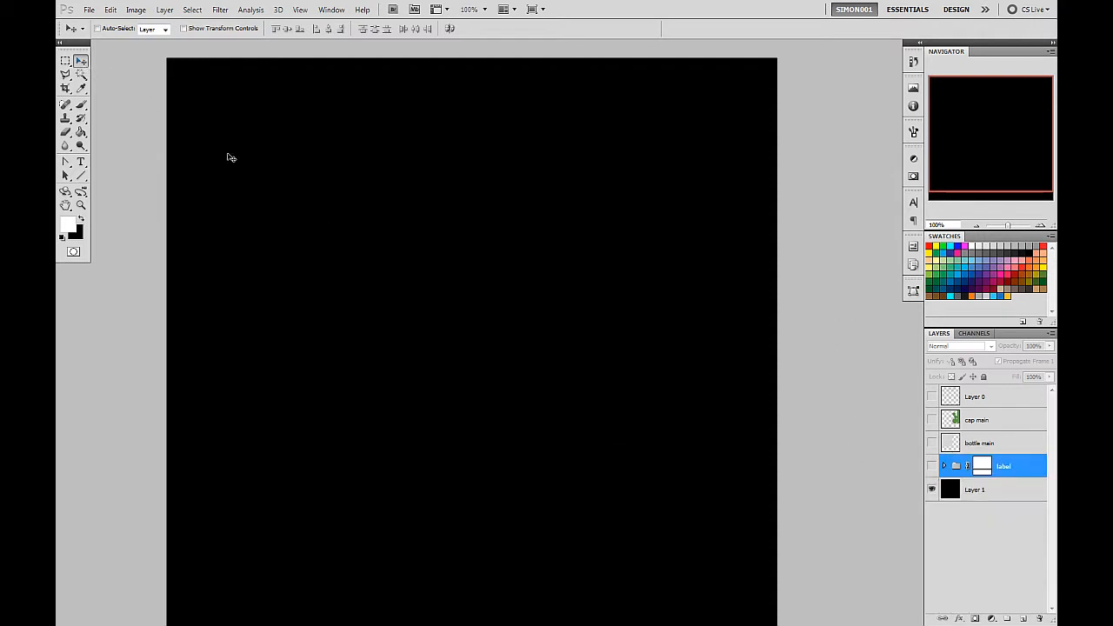
Make the UV wireframe in Layer 0 visible and rename that layer OL.
left_click(932, 397)
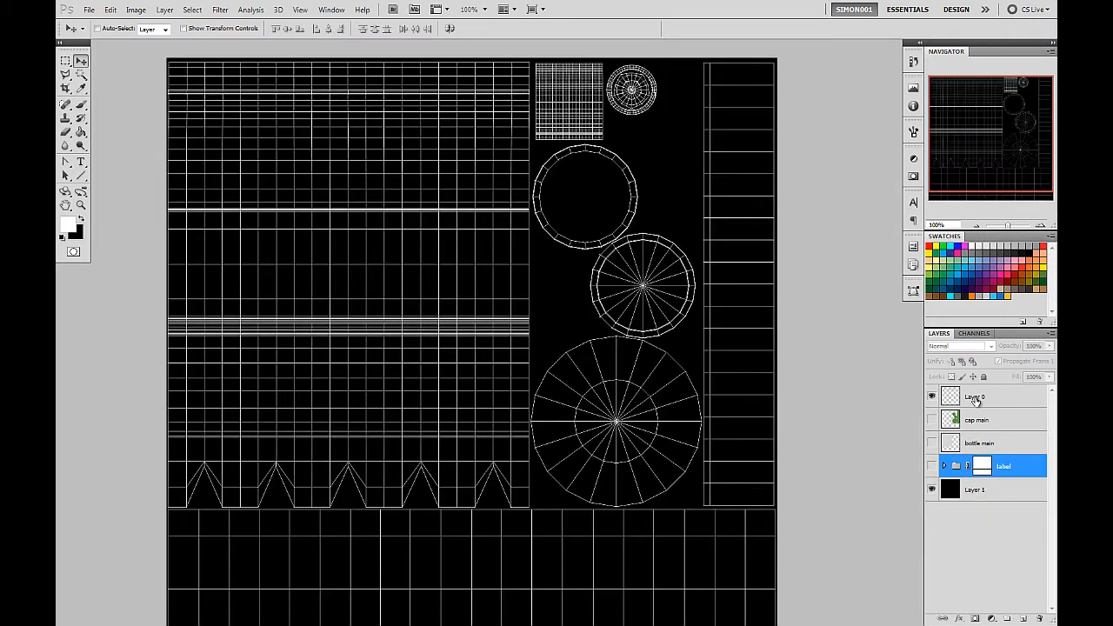
double_click(974, 397)
type("ca")
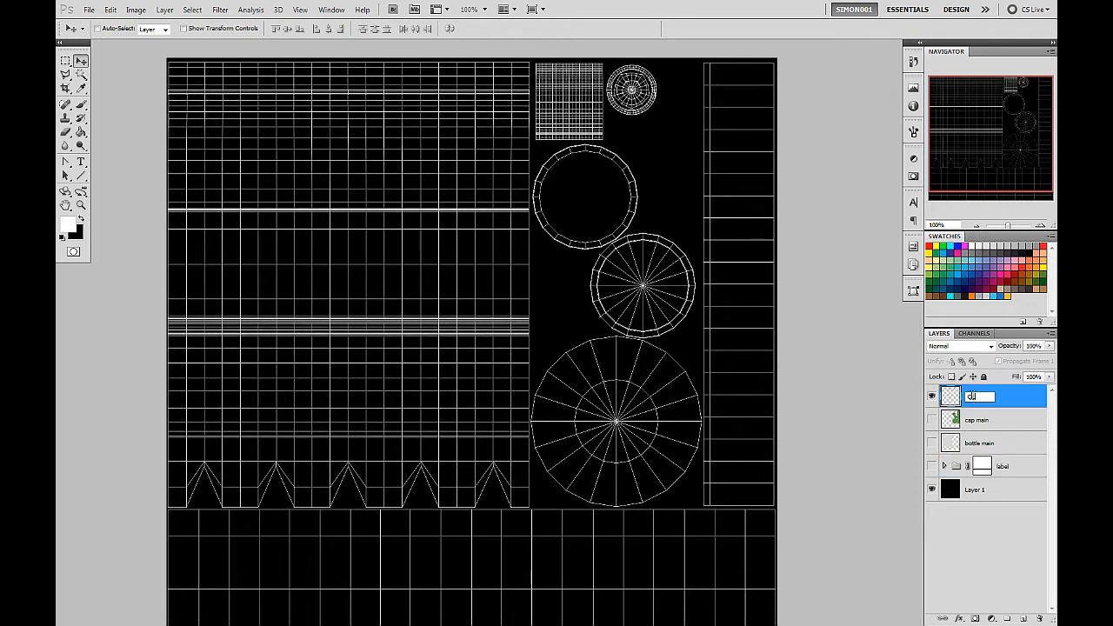
key("Return")
Lock all properties of the OL wireframe layer.
left_click_drag(510, 353, 497, 308)
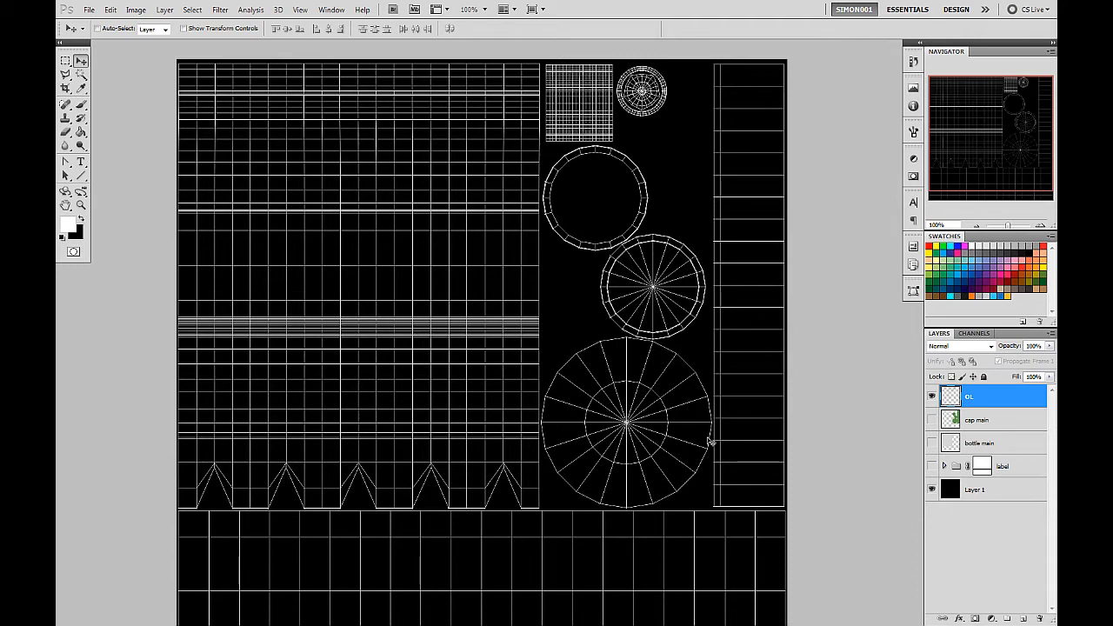
left_click_drag(700, 277, 444, 300)
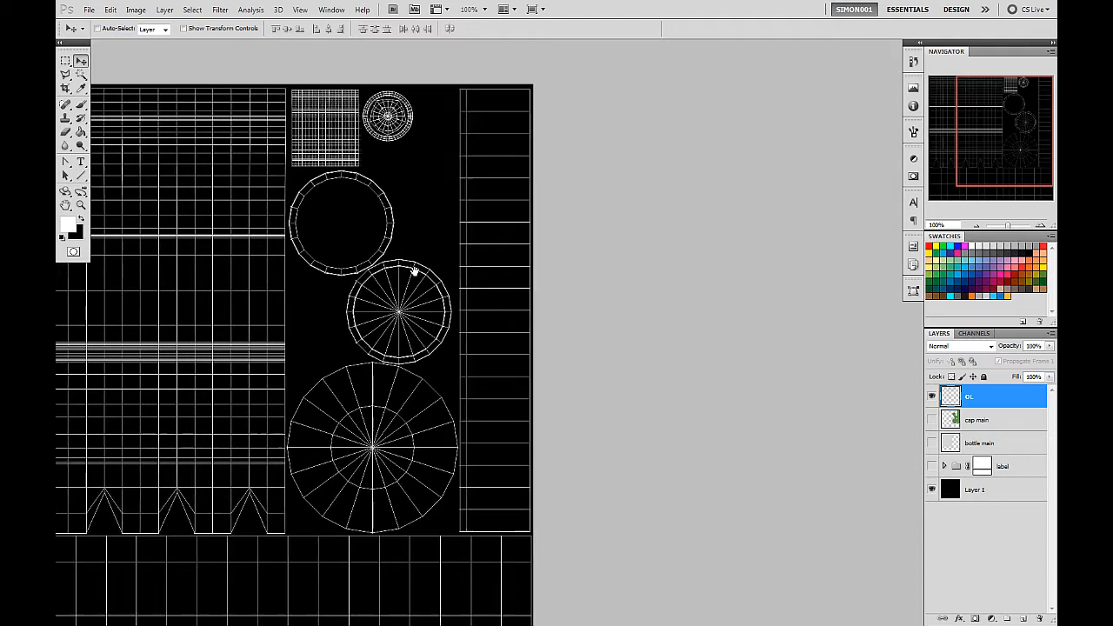
left_click_drag(415, 272, 588, 241)
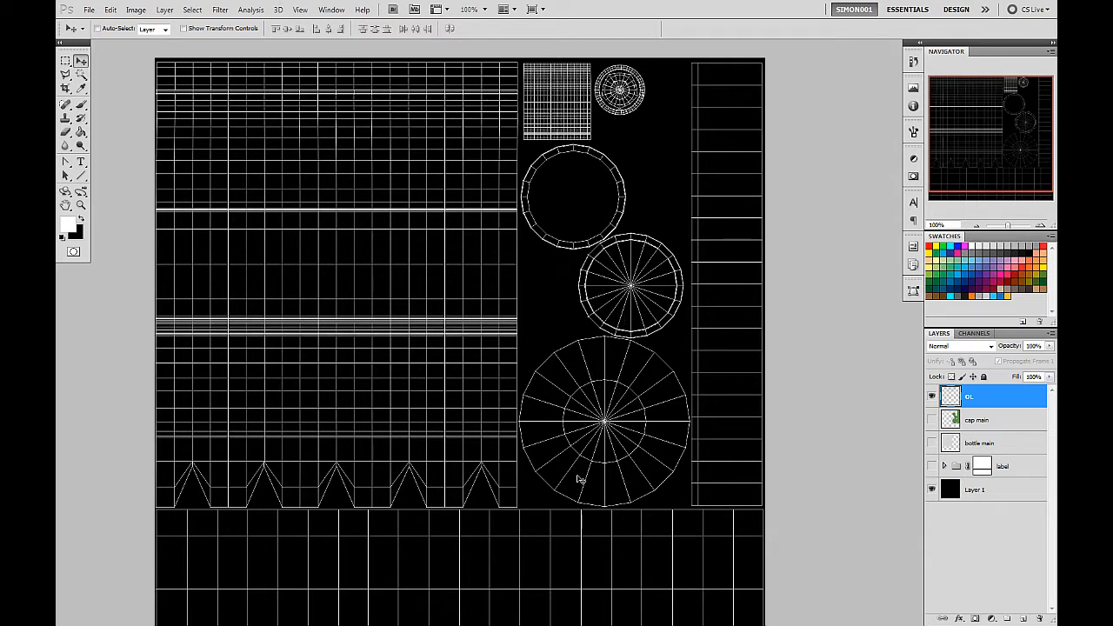
left_click(983, 377)
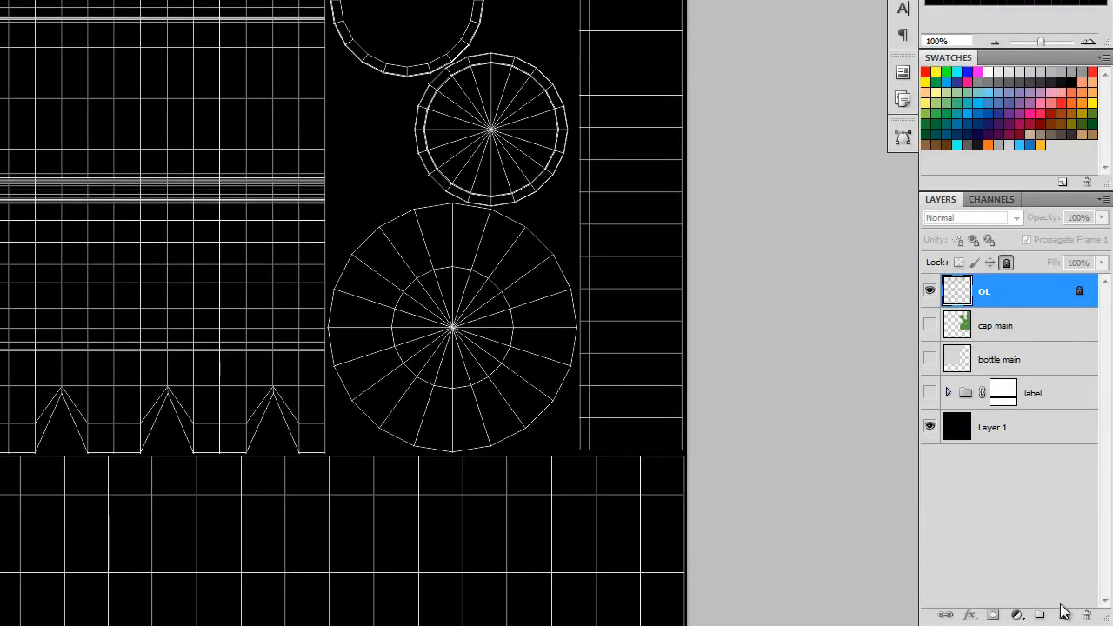
Add a new layer directly beneath OL and fill it entirely with mid grey.
left_click(1039, 615)
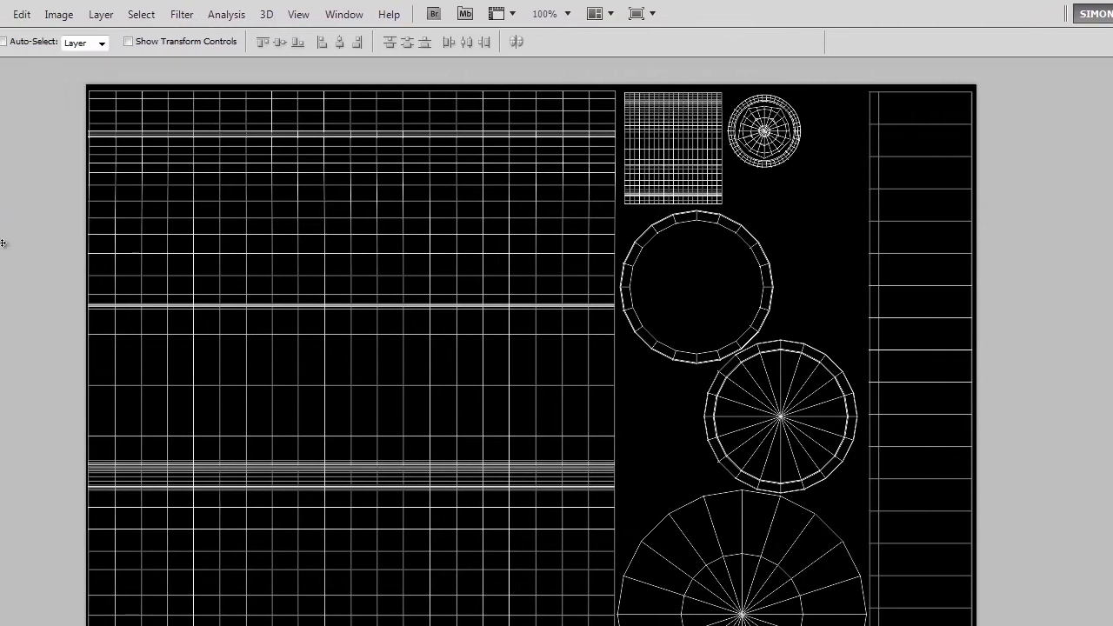
left_click(39, 190)
left_click(537, 310)
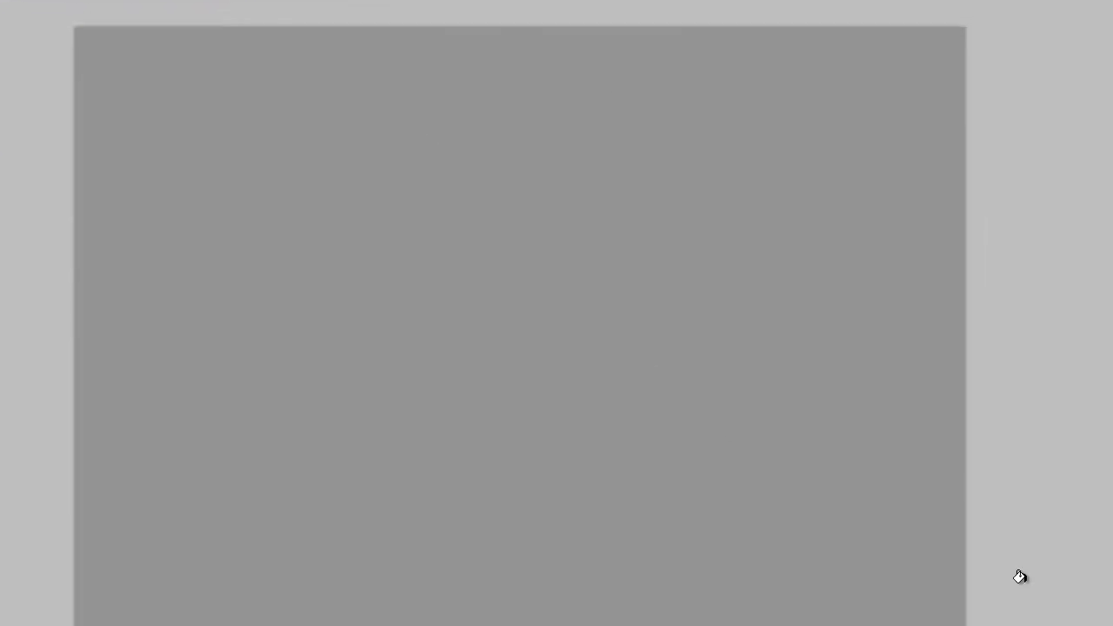
Make a rectangular marquee selection of a narrow full-height strip along the outer edge of the tall cap-side UV column.
left_click_drag(1032, 296, 986, 320)
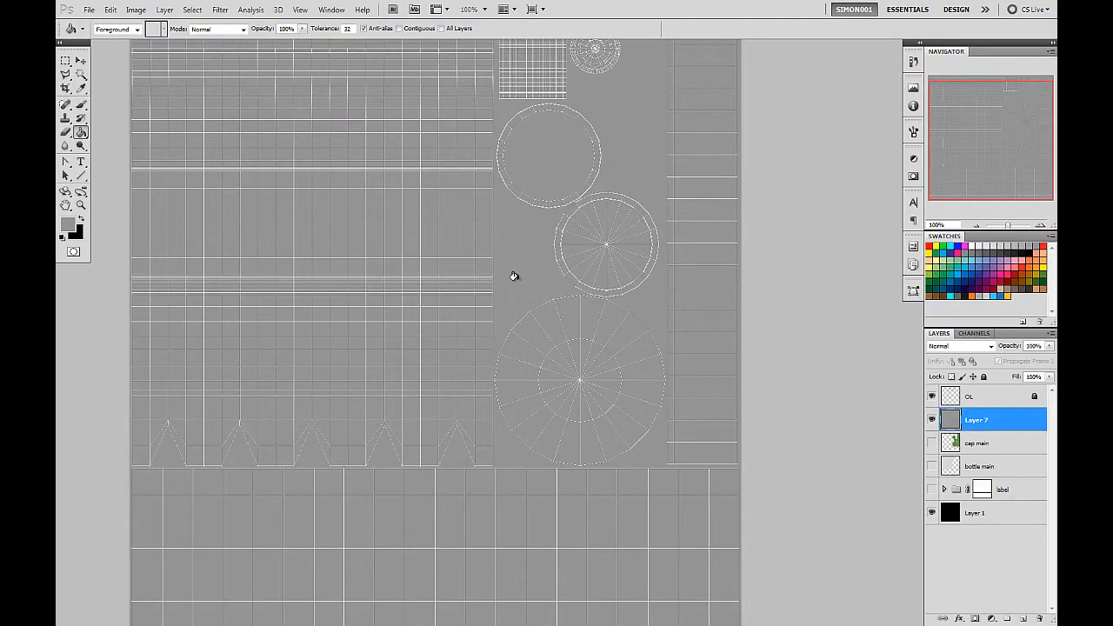
left_click_drag(706, 234, 692, 271)
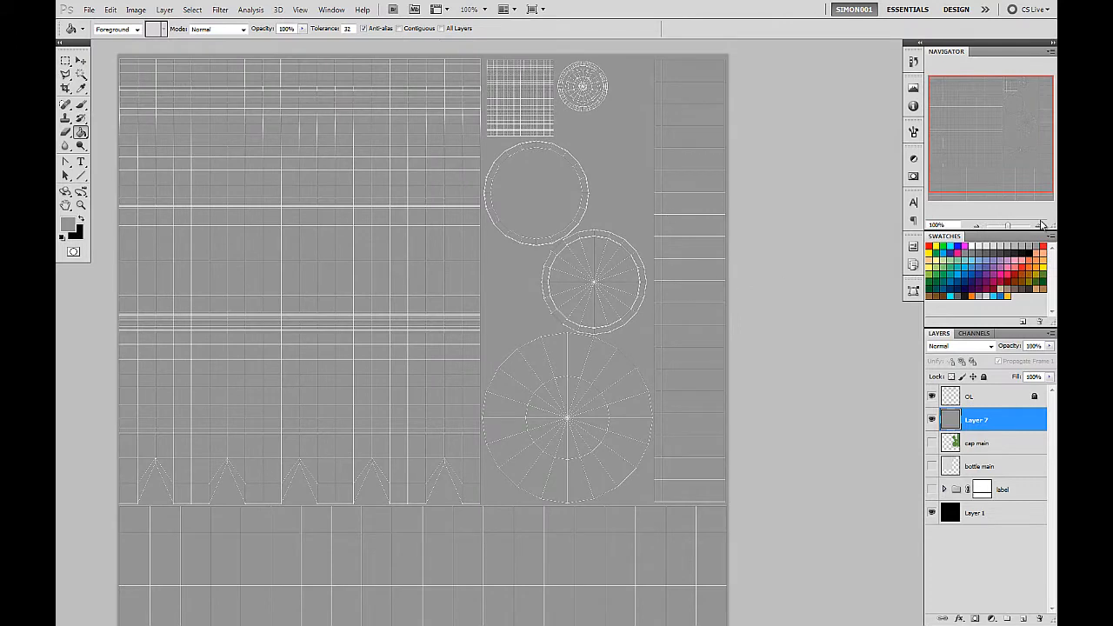
left_click_drag(646, 212, 514, 223)
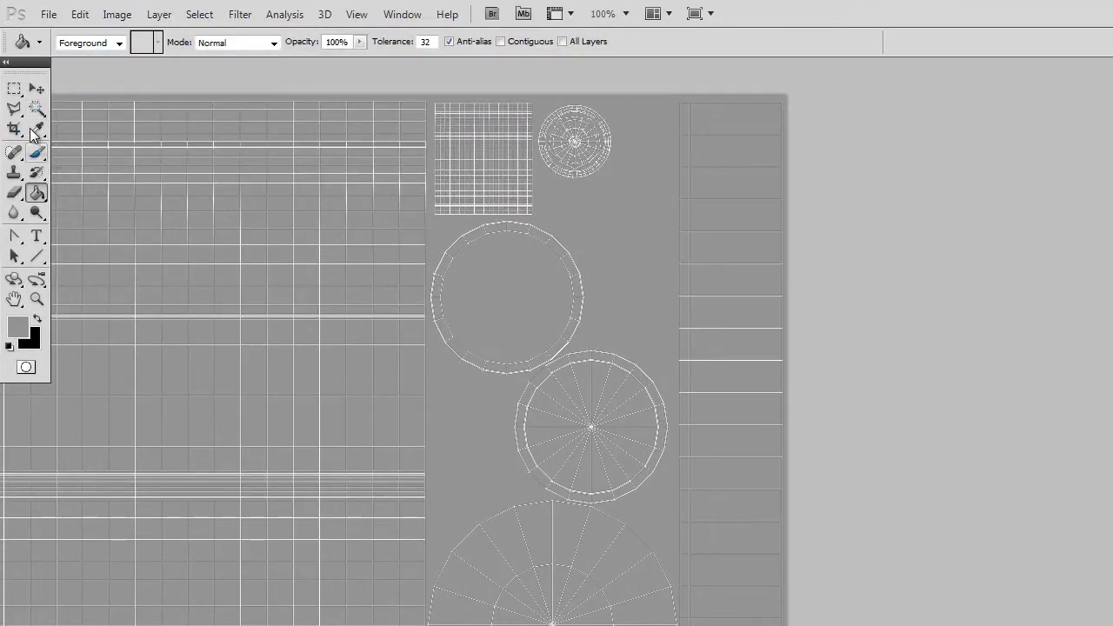
left_click(14, 88)
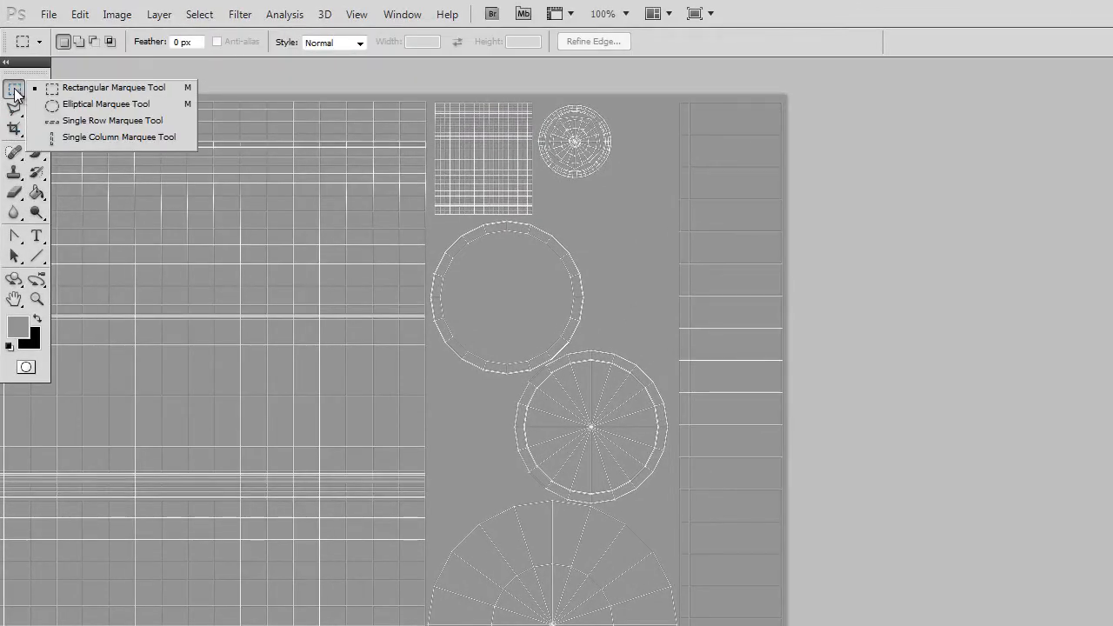
left_click(80, 91)
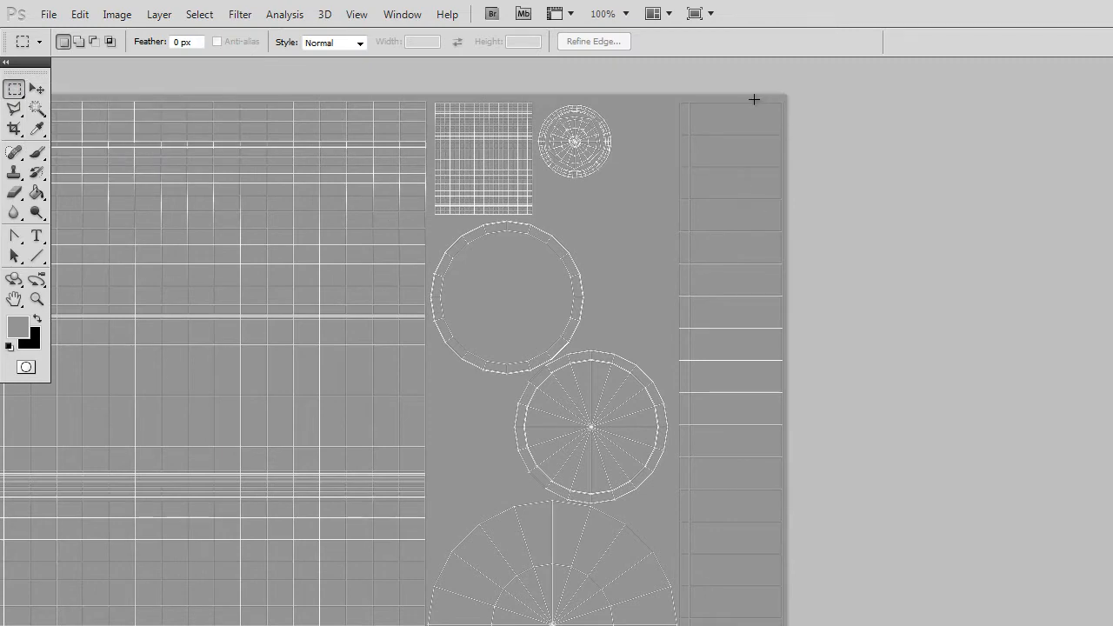
left_click_drag(754, 99, 553, 476)
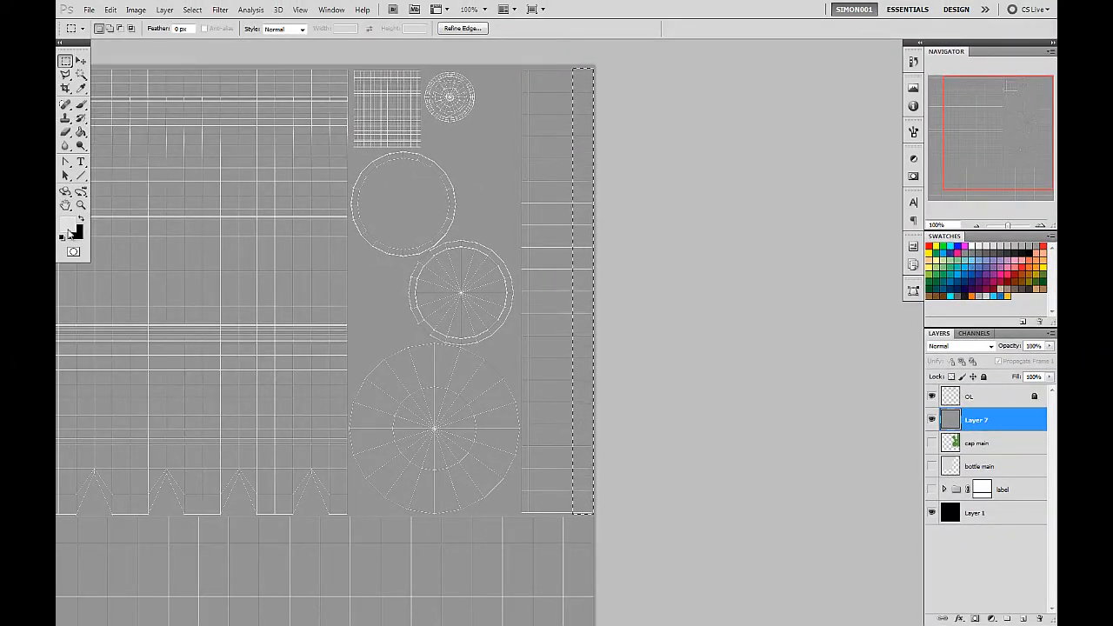
Add a new layer above the grey base and fill the selected strip with light grey.
left_click(1023, 619)
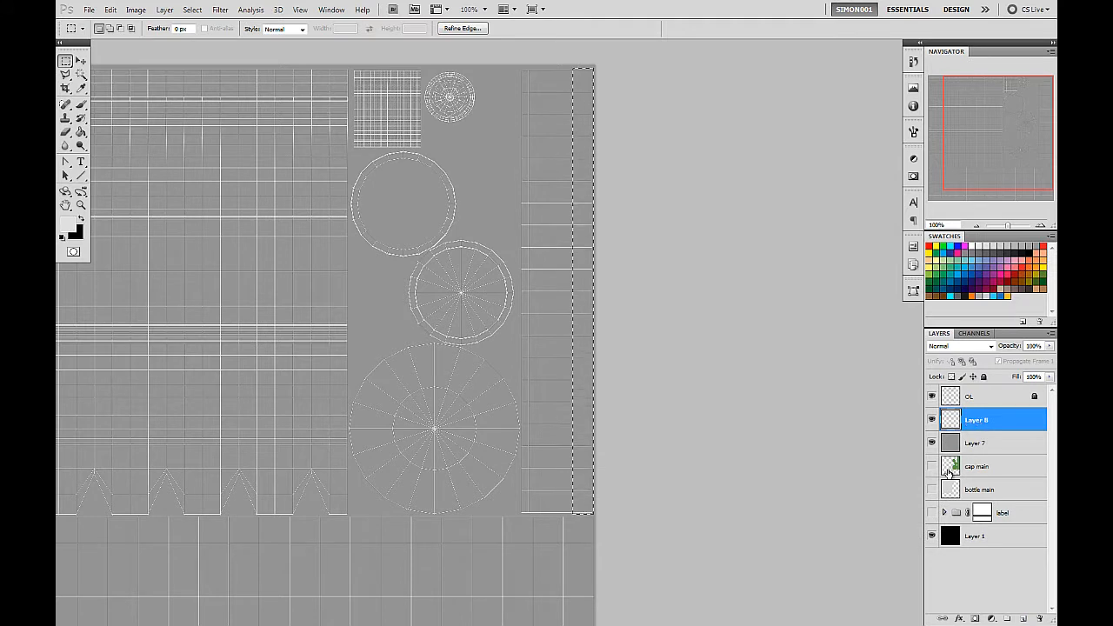
left_click(87, 136)
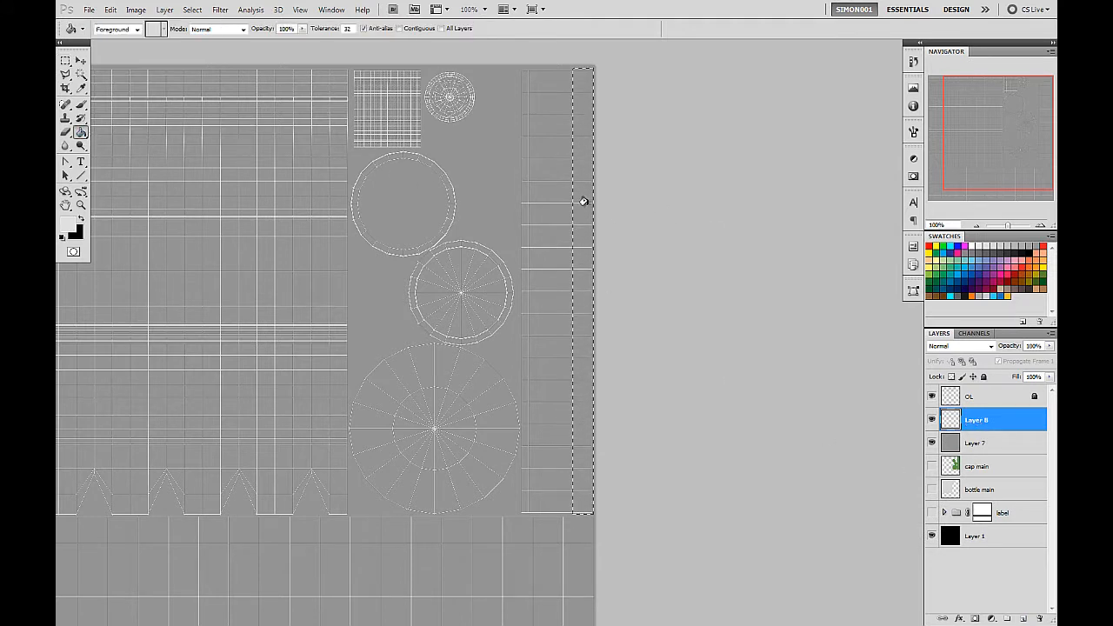
left_click(591, 254)
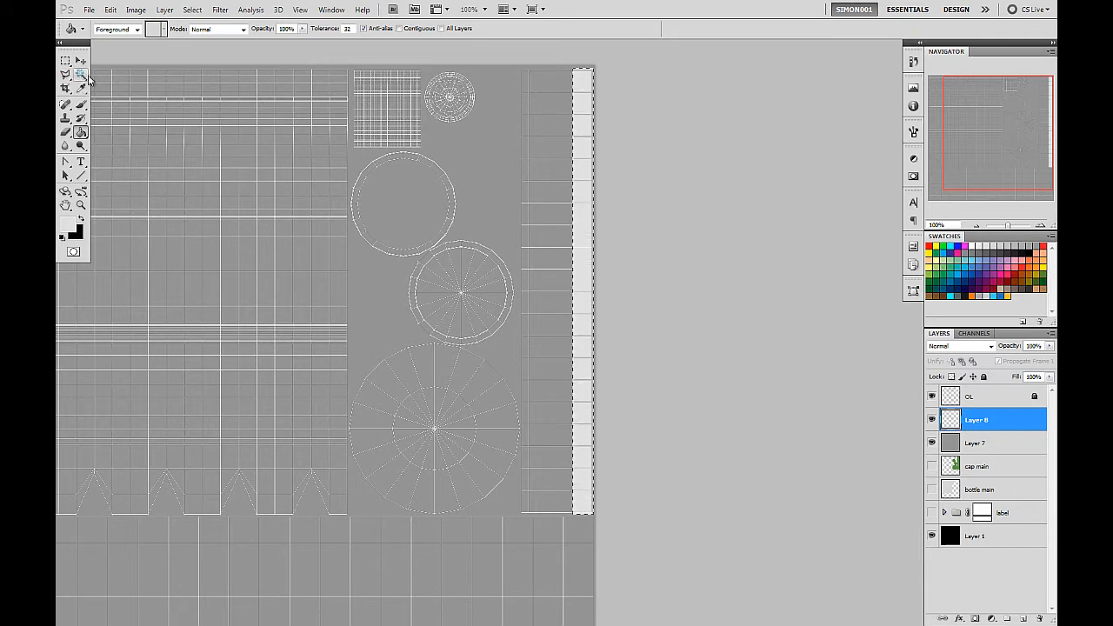
Deselect the light-grey strip on the cap-side UV column.
right_click(481, 345)
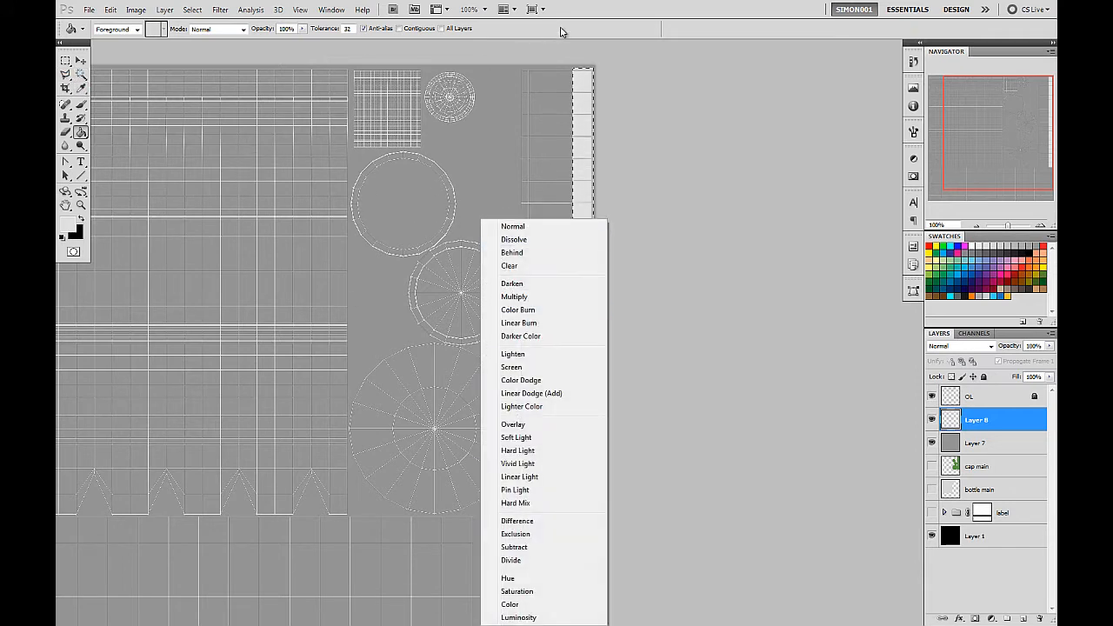
left_click(562, 33)
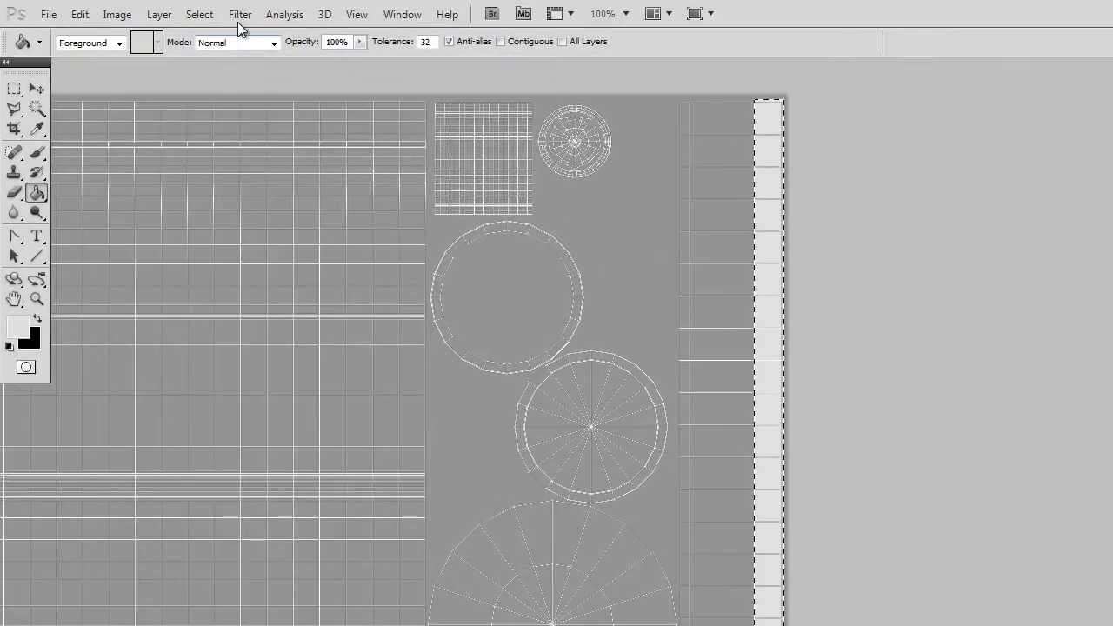
left_click(240, 14)
mouse_move(199, 14)
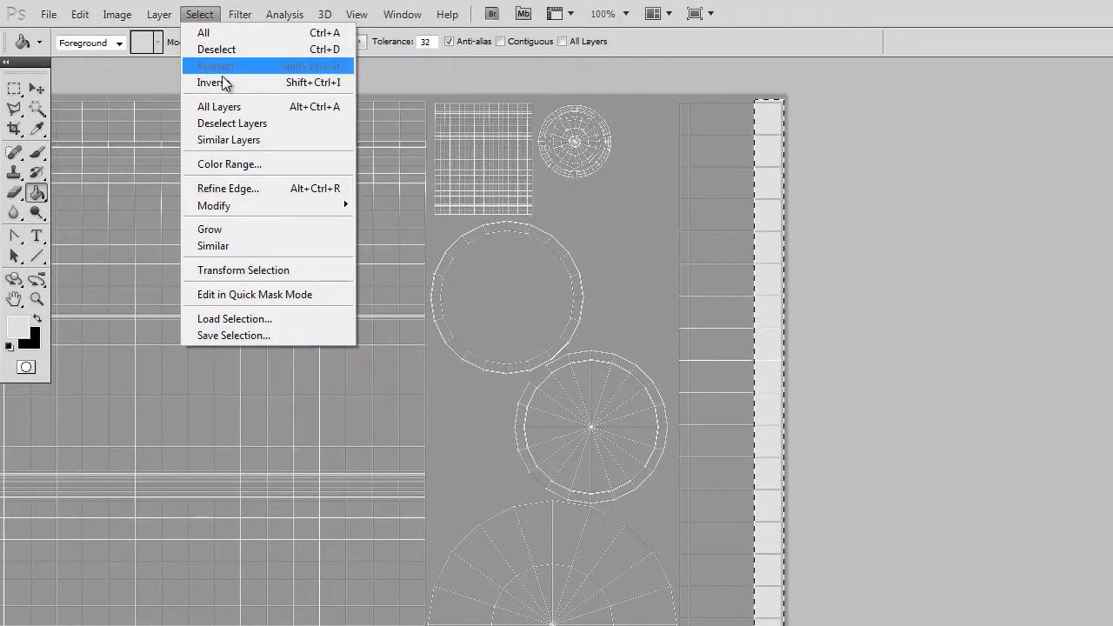
left_click(232, 49)
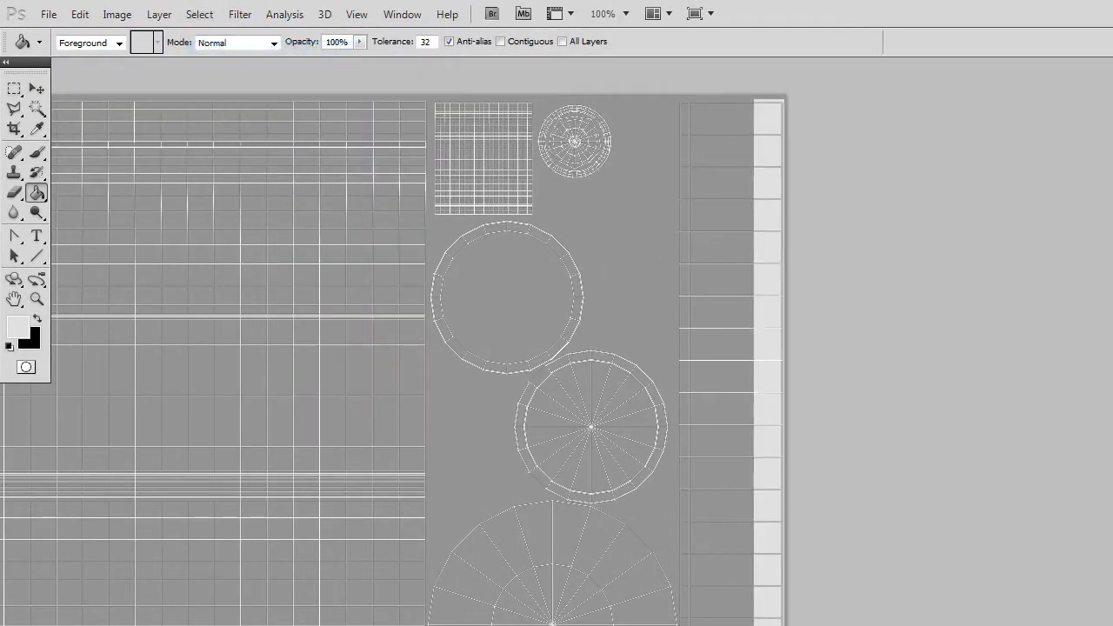
Set the Line tool's weight to 2 px and hide the mid-grey fill on Layer 7.
left_click_drag(958, 328, 833, 337)
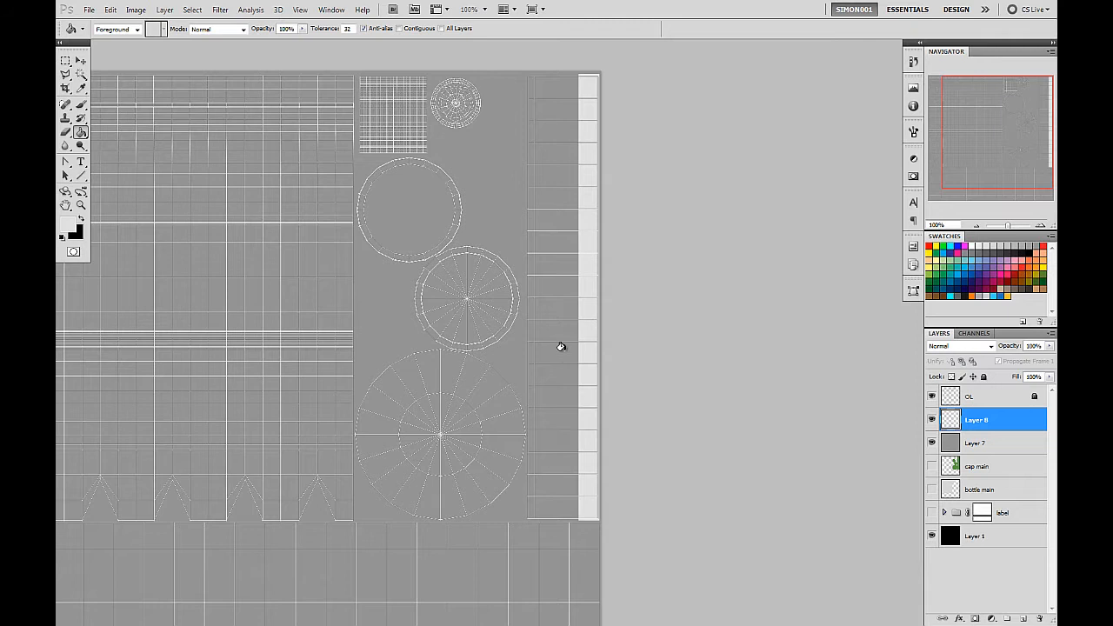
left_click_drag(561, 346, 599, 355)
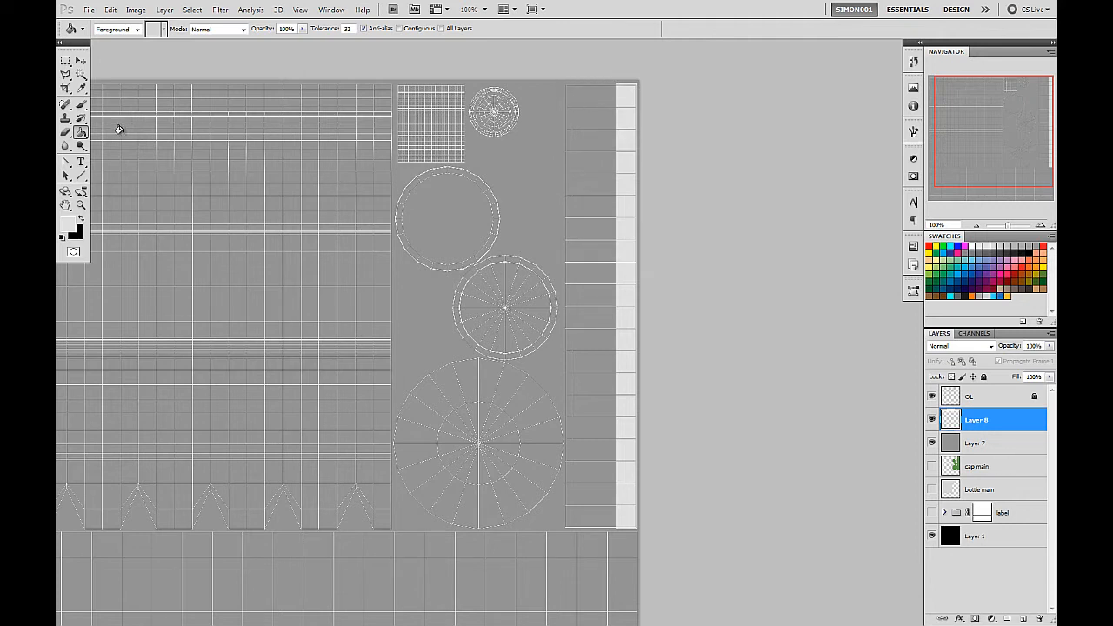
left_click(81, 178)
left_click(82, 178)
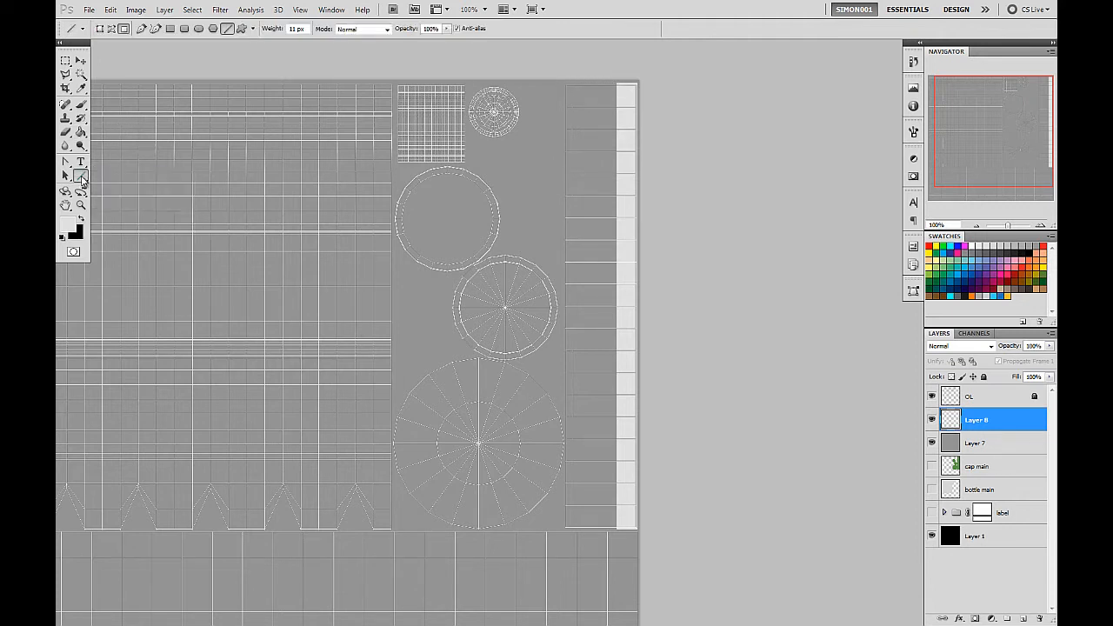
left_click_drag(270, 31, 261, 33)
left_click(1041, 225)
left_click_drag(634, 218, 579, 415)
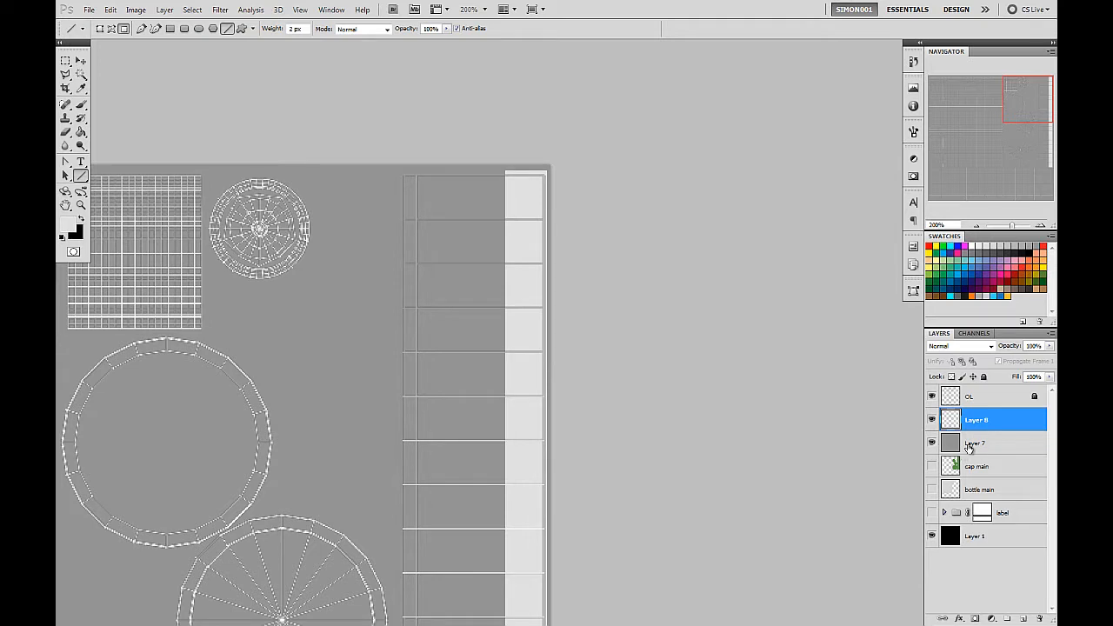
left_click(931, 444)
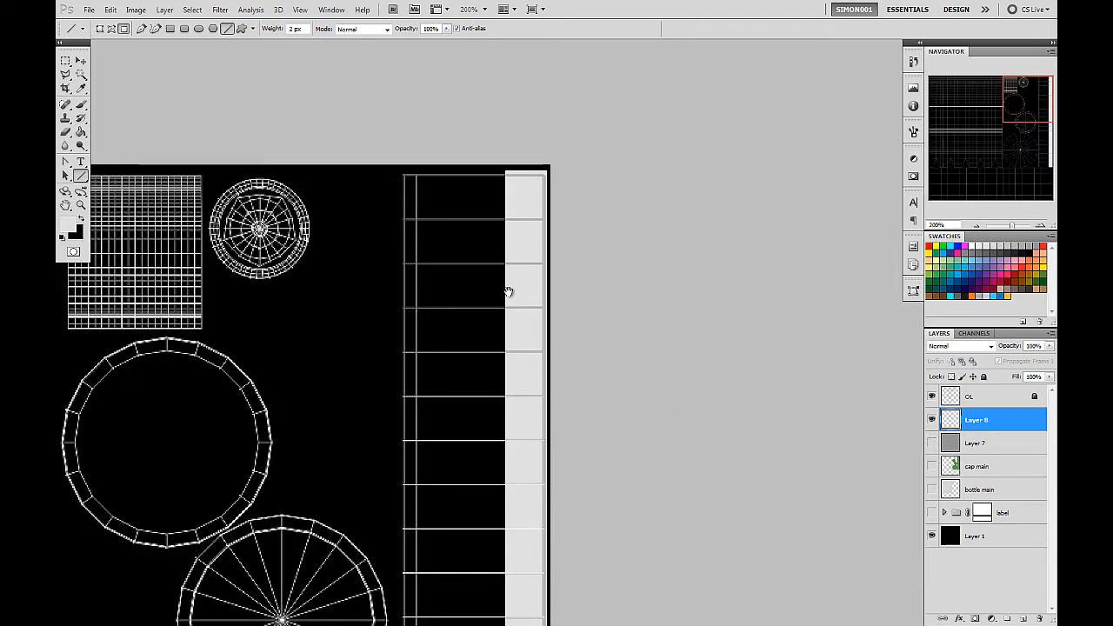
left_click_drag(508, 292, 525, 293)
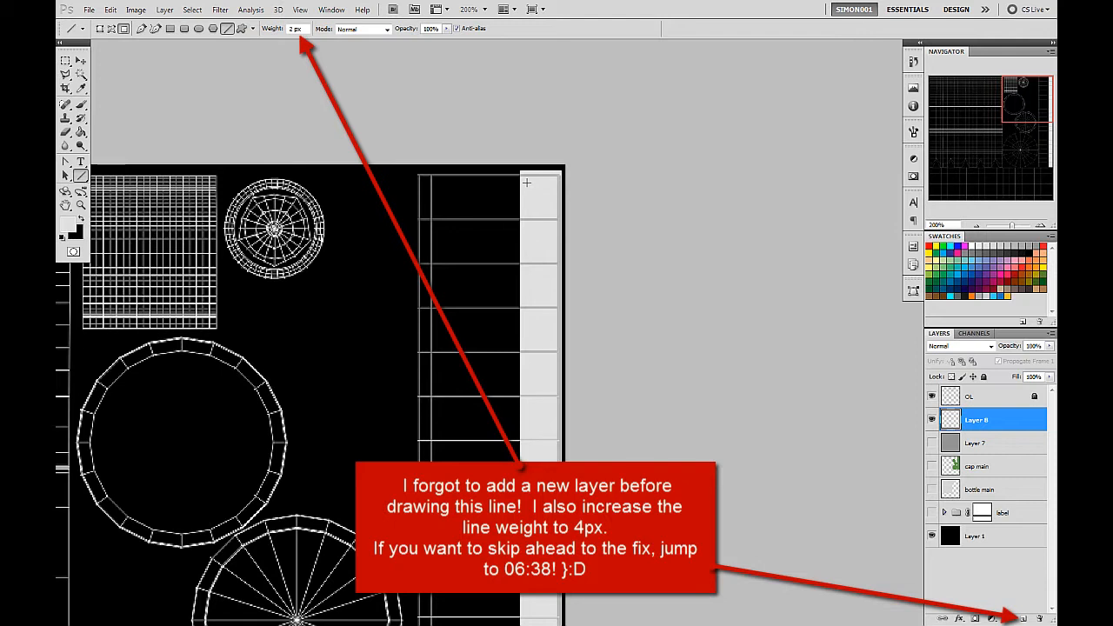
Draw and undo a trial horizontal line across the cap-side column's first segment, and set the line weight to 4 px.
left_click_drag(526, 182, 452, 191)
left_click_drag(426, 186, 425, 184)
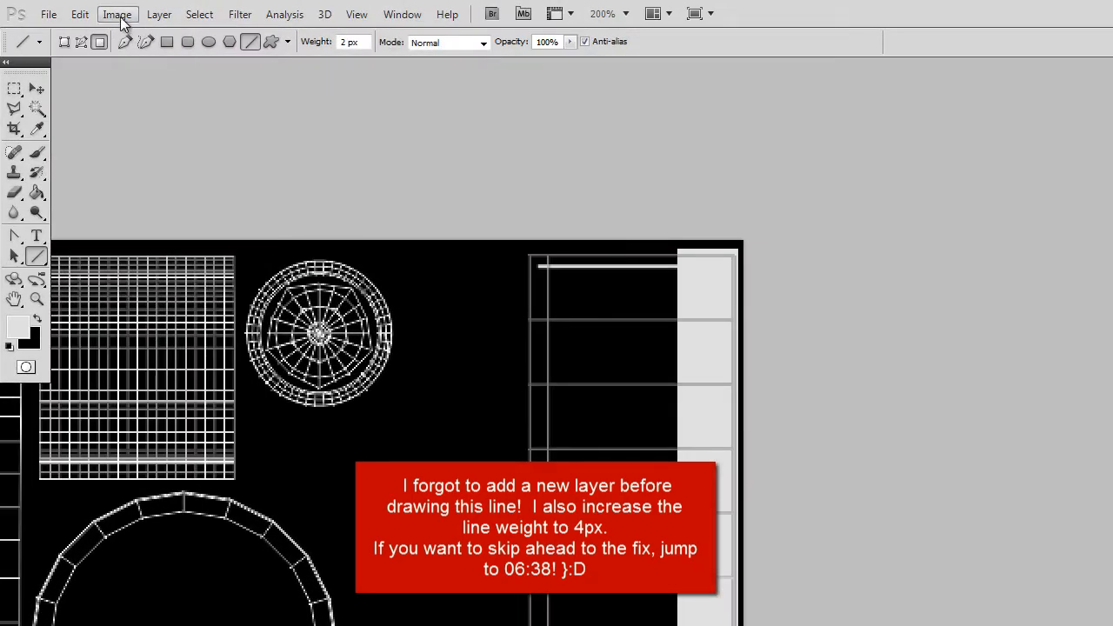
left_click(80, 15)
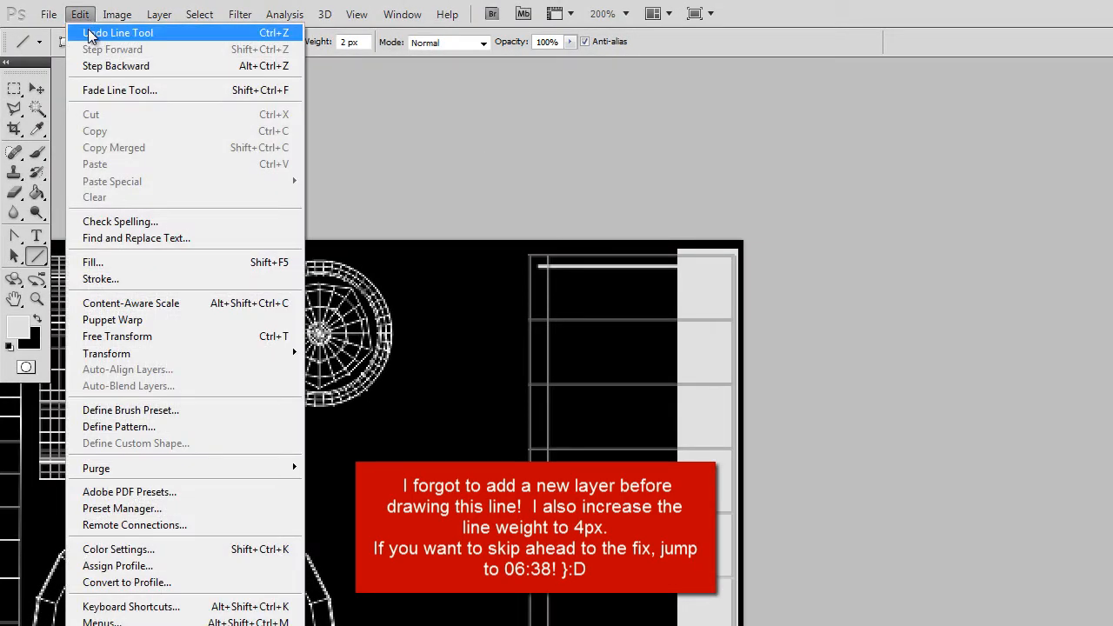
left_click(89, 33)
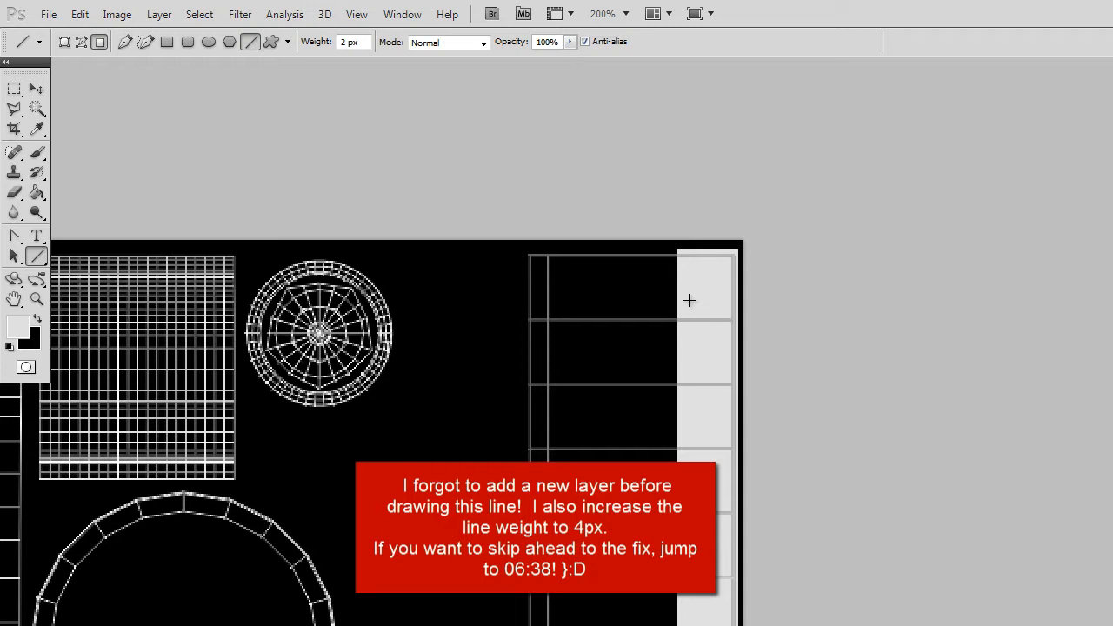
left_click_drag(315, 42, 315, 46)
Try a 4 px horizontal line across the column's first segment on Layer 8, test moving it, and undo both.
left_click_drag(686, 269, 539, 264)
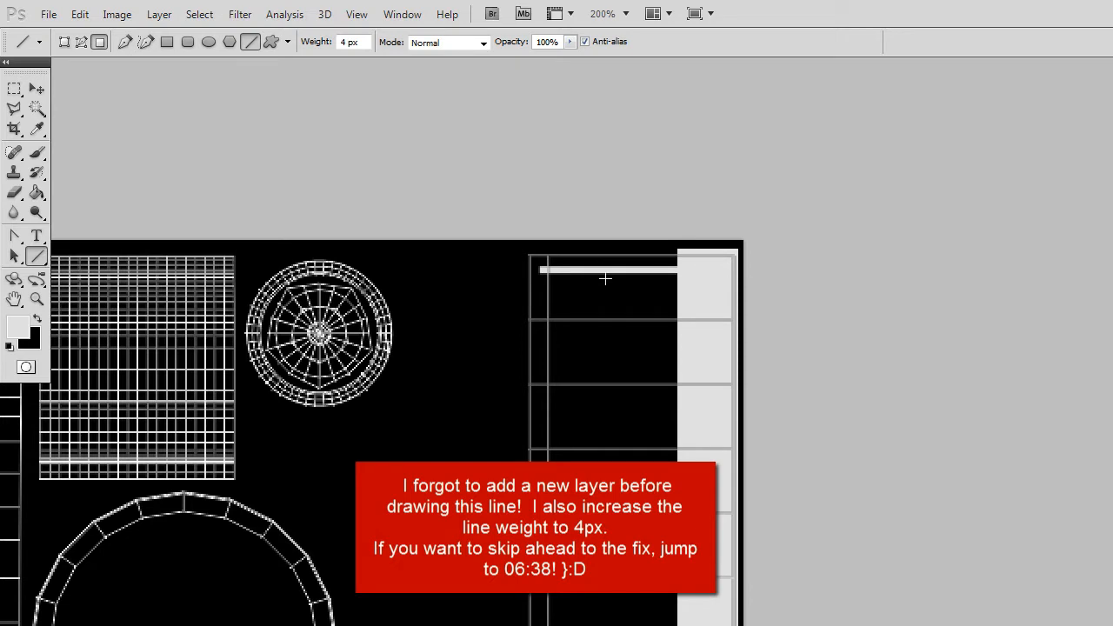
left_click(98, 44)
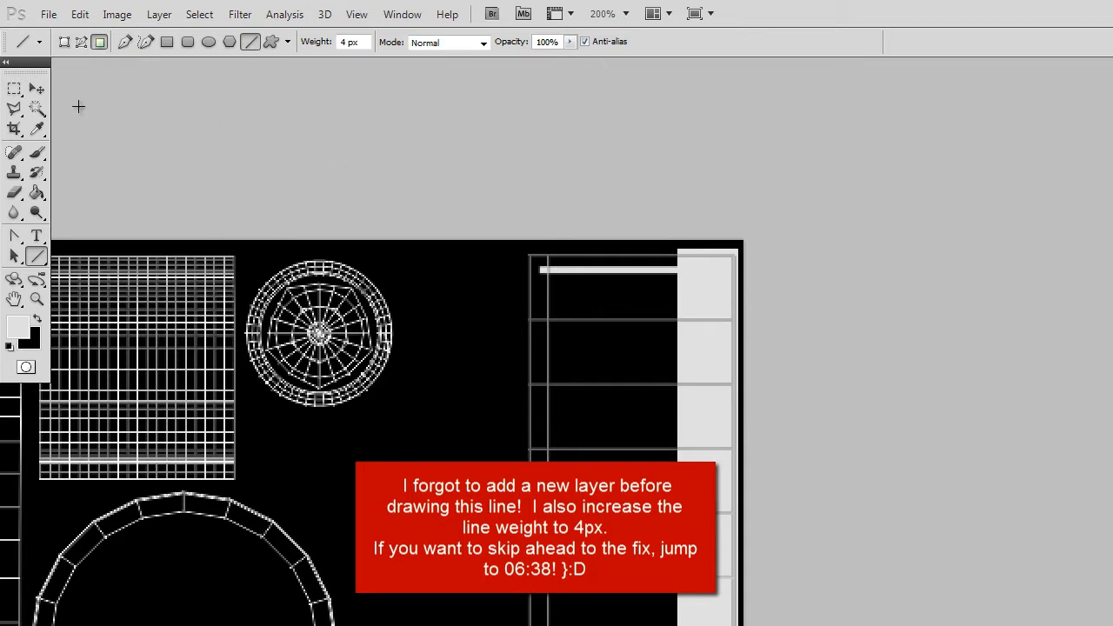
left_click(37, 90)
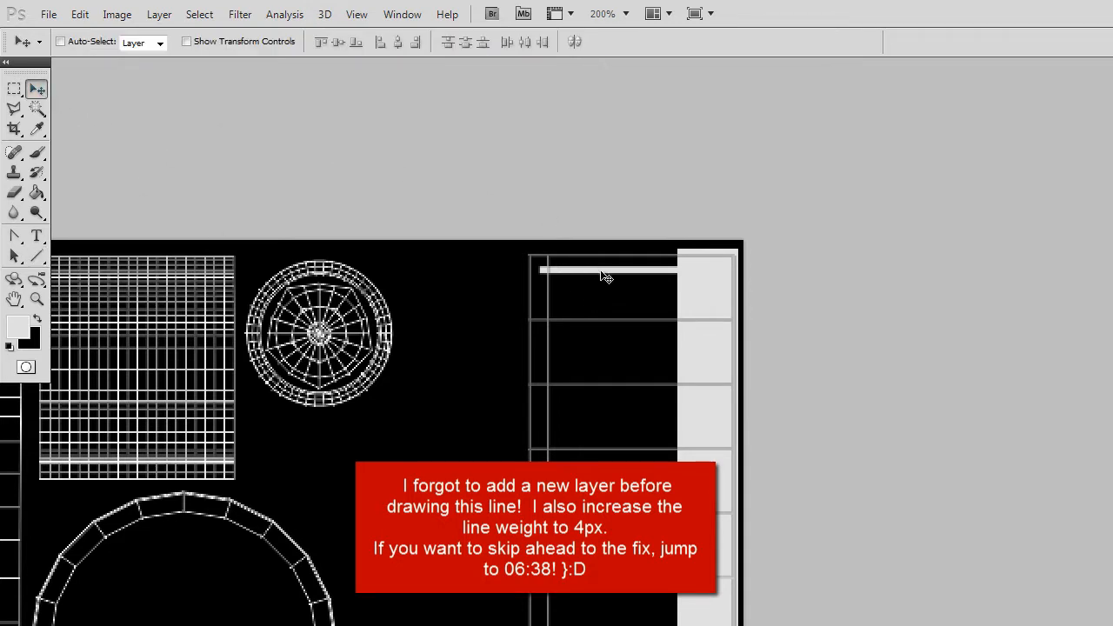
mouse_move(607, 276)
left_mouse_down()
mouse_move(601, 266)
mouse_move(600, 285)
left_mouse_up()
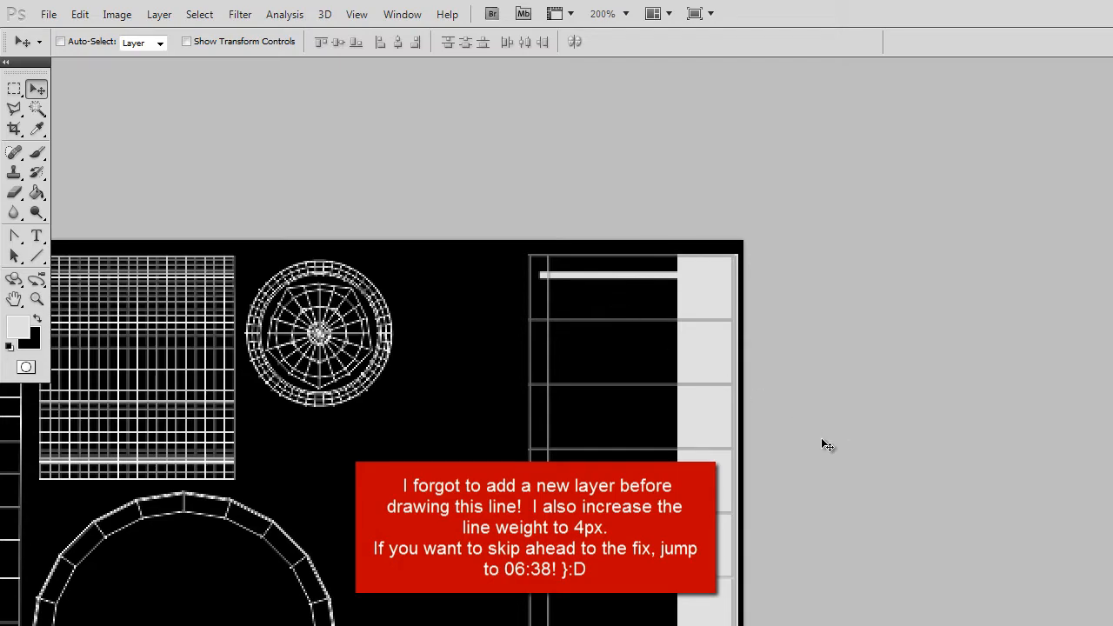
key("ctrl+z")
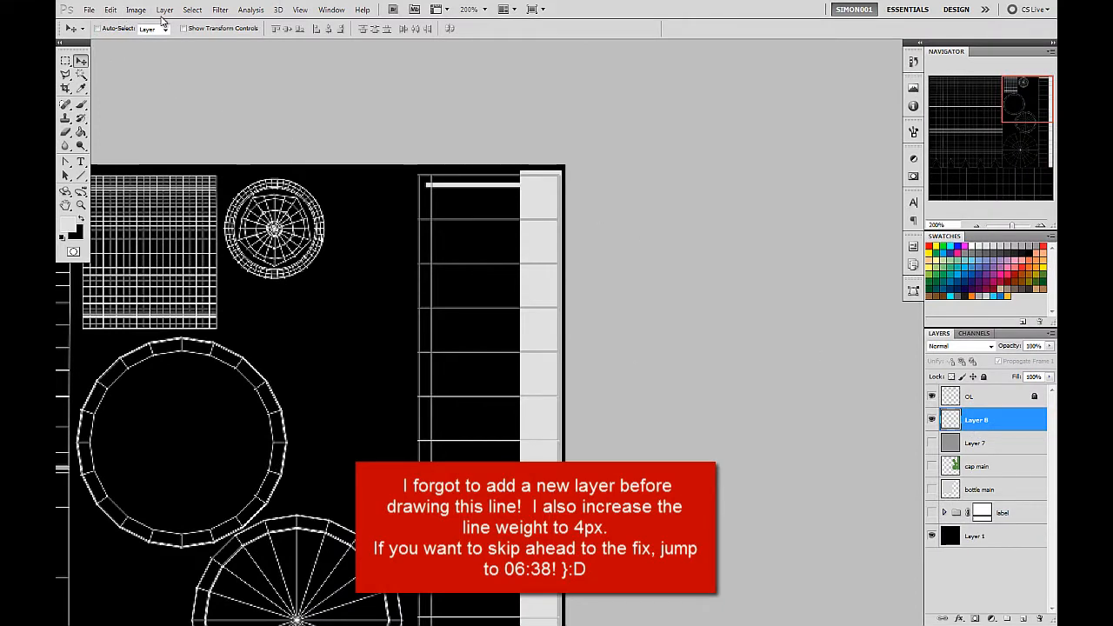
left_click(110, 10)
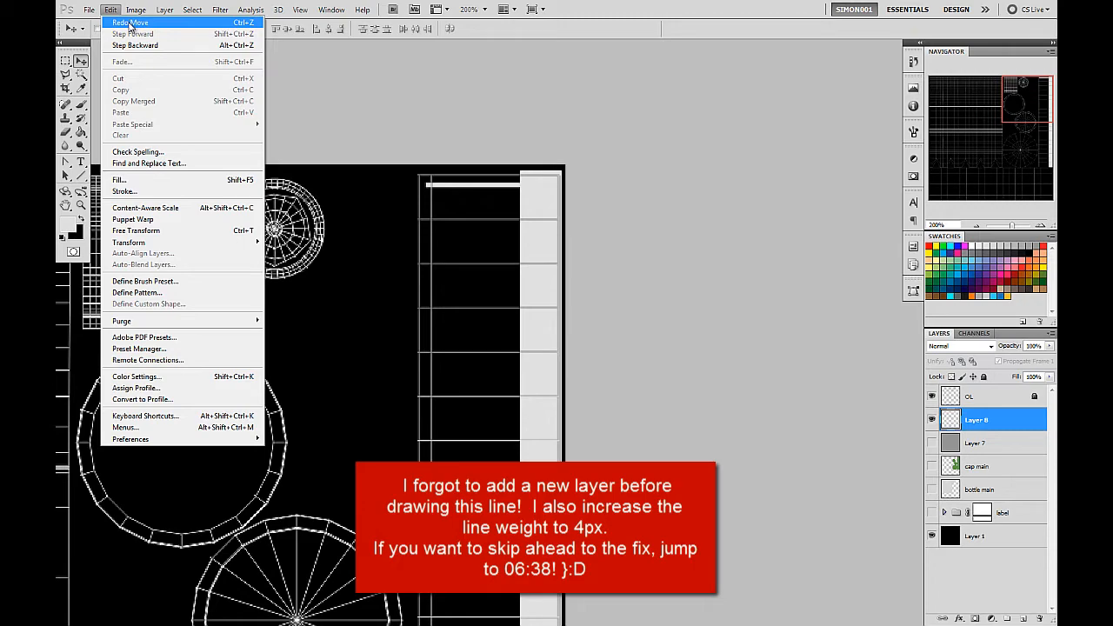
left_click(135, 45)
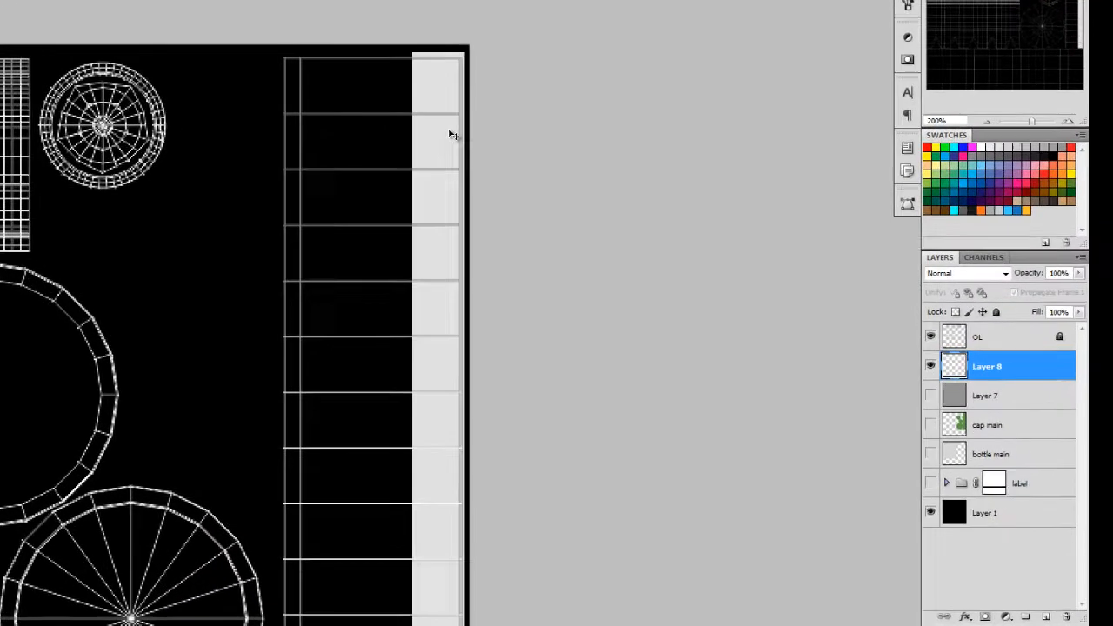
Add a new layer above Layer 8 and rename Layer 8 as strip.
left_click(1046, 617)
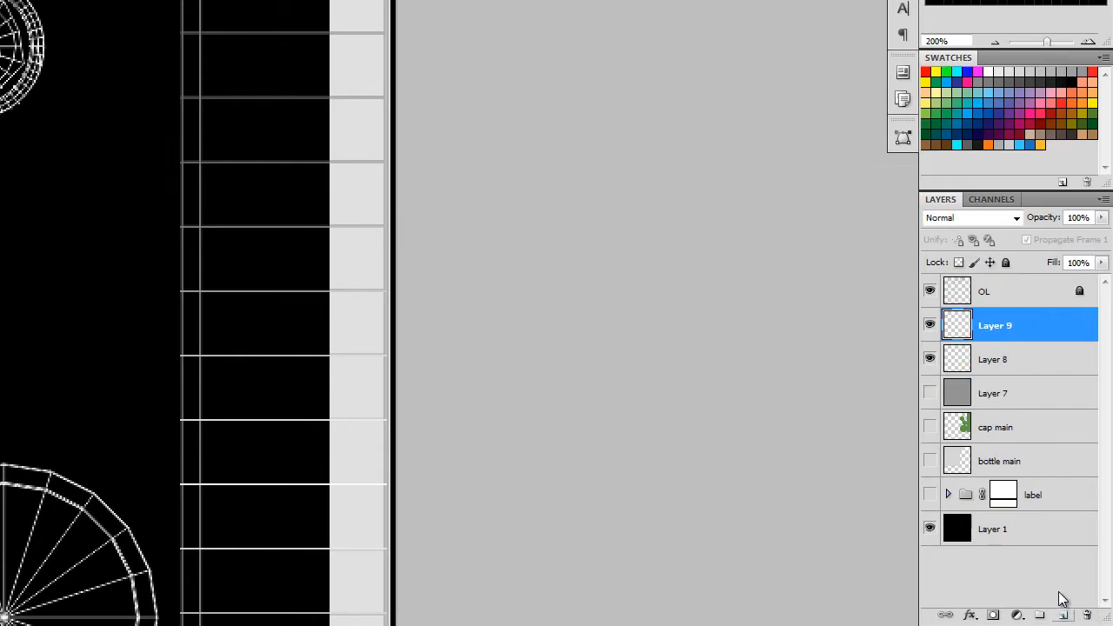
double_click(987, 362)
type("a")
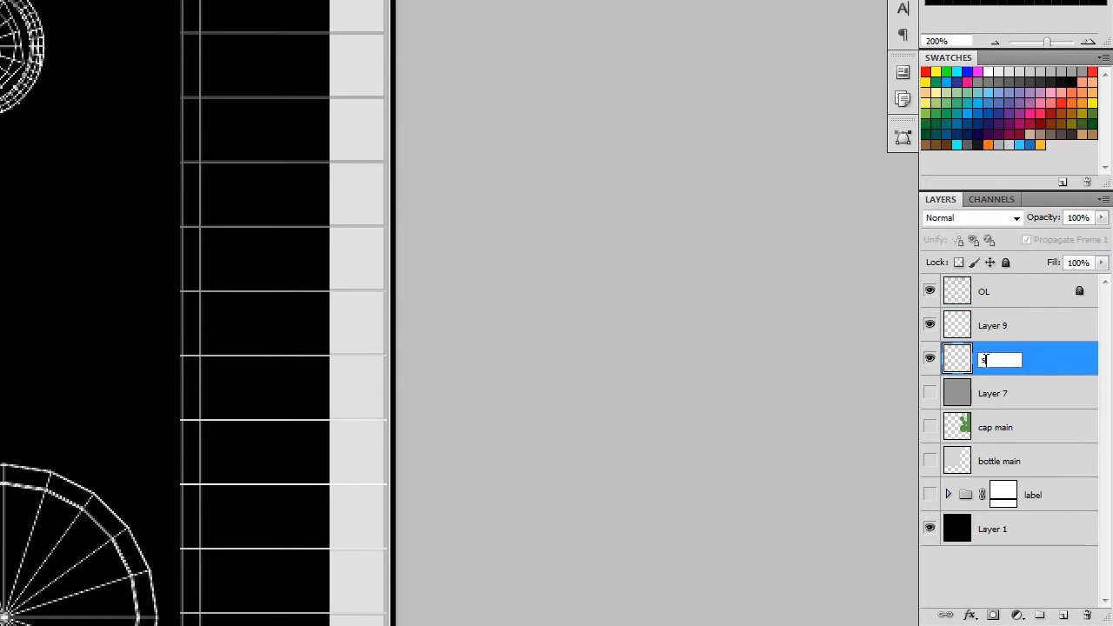
type("trip")
key("Return")
Draw a 4 px light-grey horizontal line on Layer 9 from the strip across the cap-side column's first segment.
left_click(1035, 328)
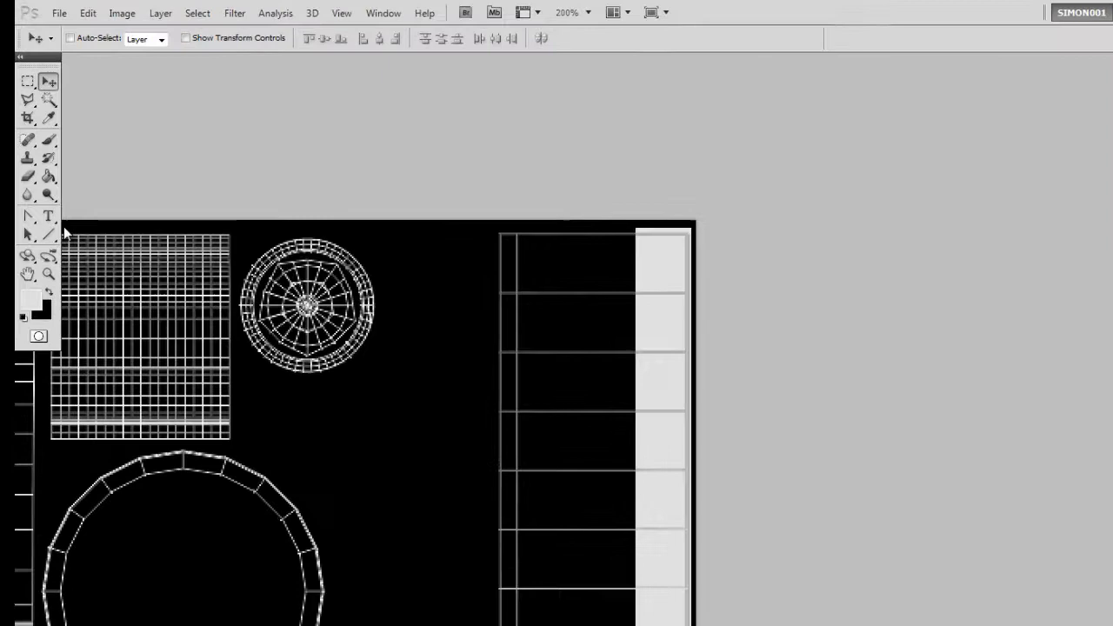
left_click(48, 233)
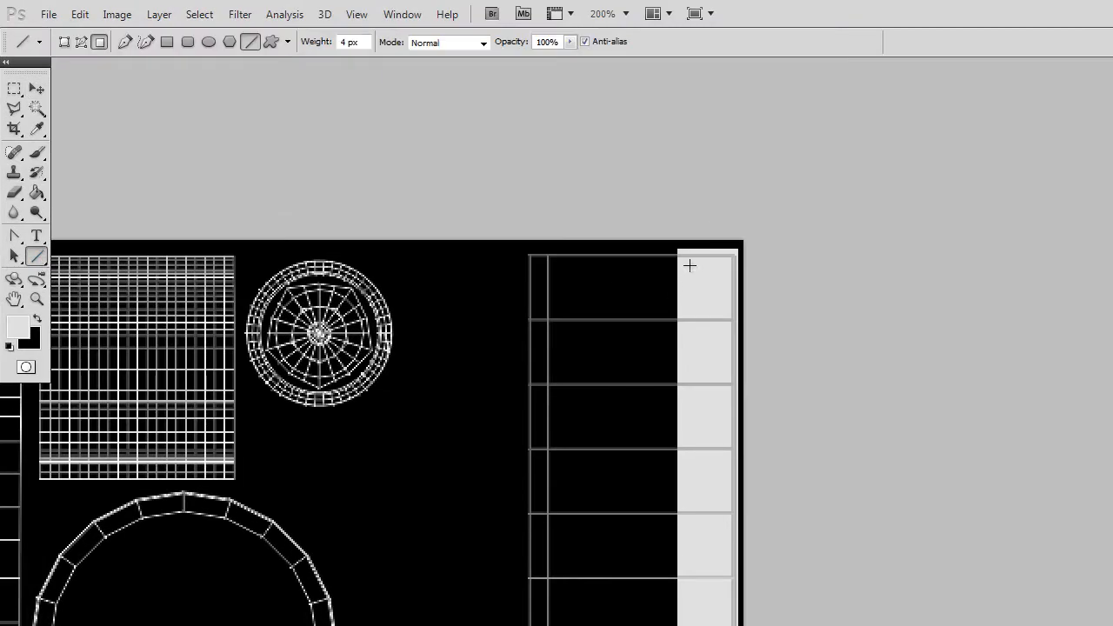
left_click_drag(690, 266, 537, 267)
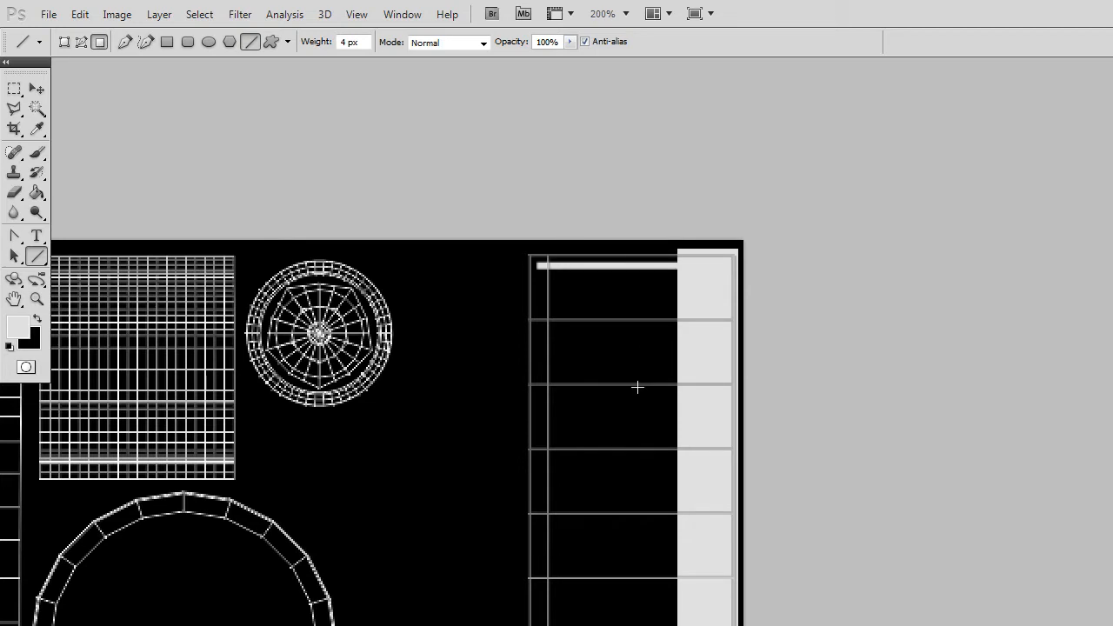
left_click(36, 89)
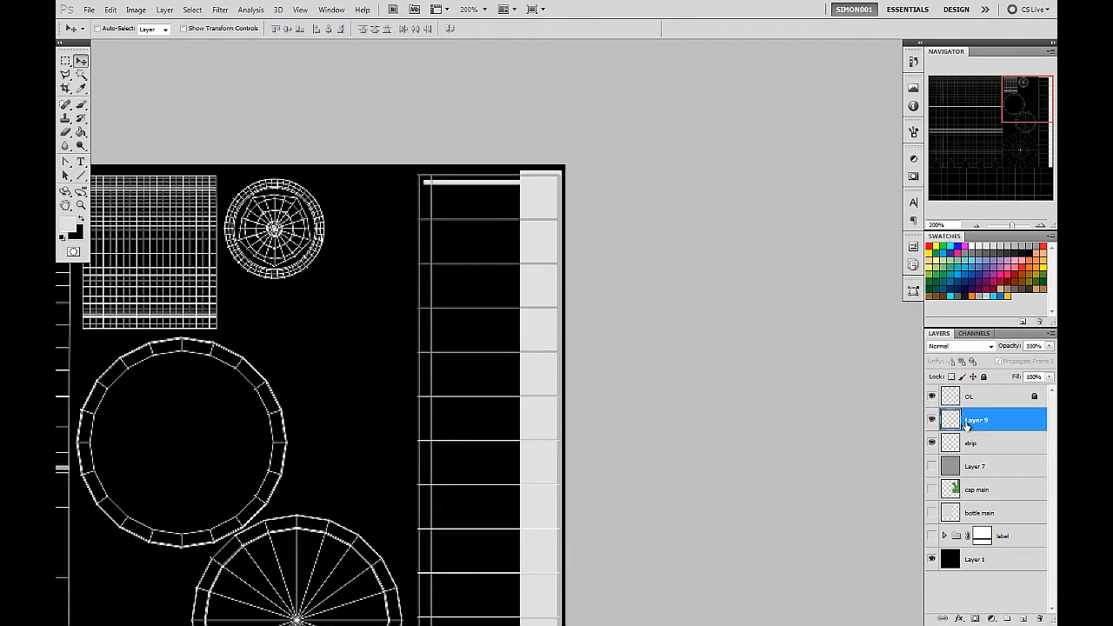
Rename Layer 9 as grip.
double_click(975, 421)
type("l")
key("BackSpace")
type("grip")
key("Return")
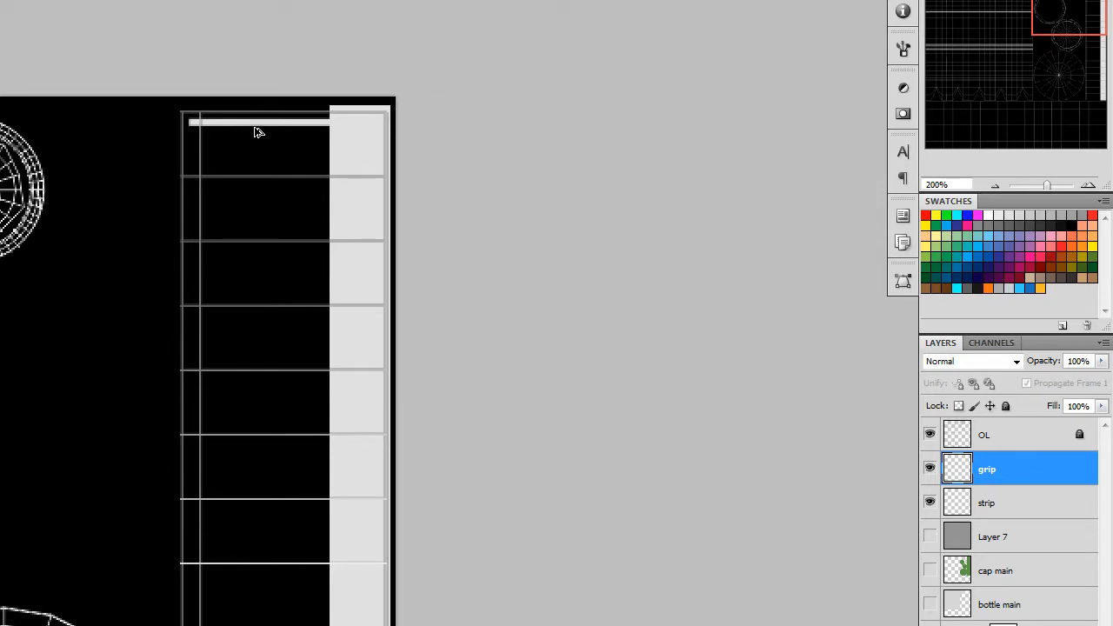
Duplicate the grip line seven times at even spacing down the cap-side column, filling its first two segments with four lines each.
left_click_drag(257, 131, 255, 146)
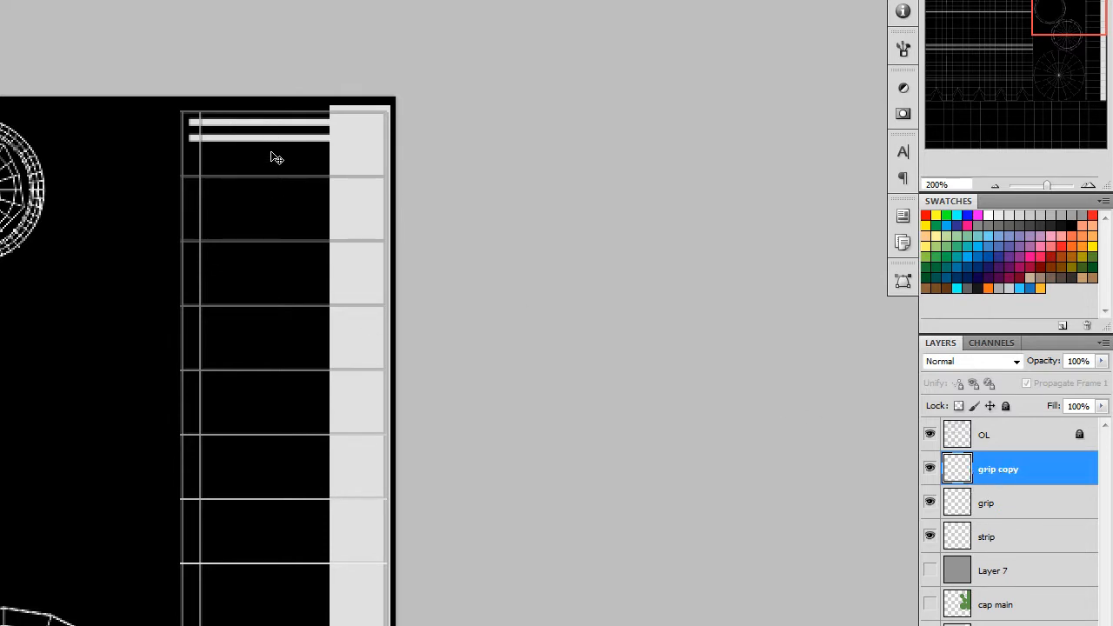
left_click_drag(272, 145, 283, 240)
key("ctrl+j")
key("ctrl+j")
key("ctrl+j")
key("ctrl+j")
key("ctrl+j")
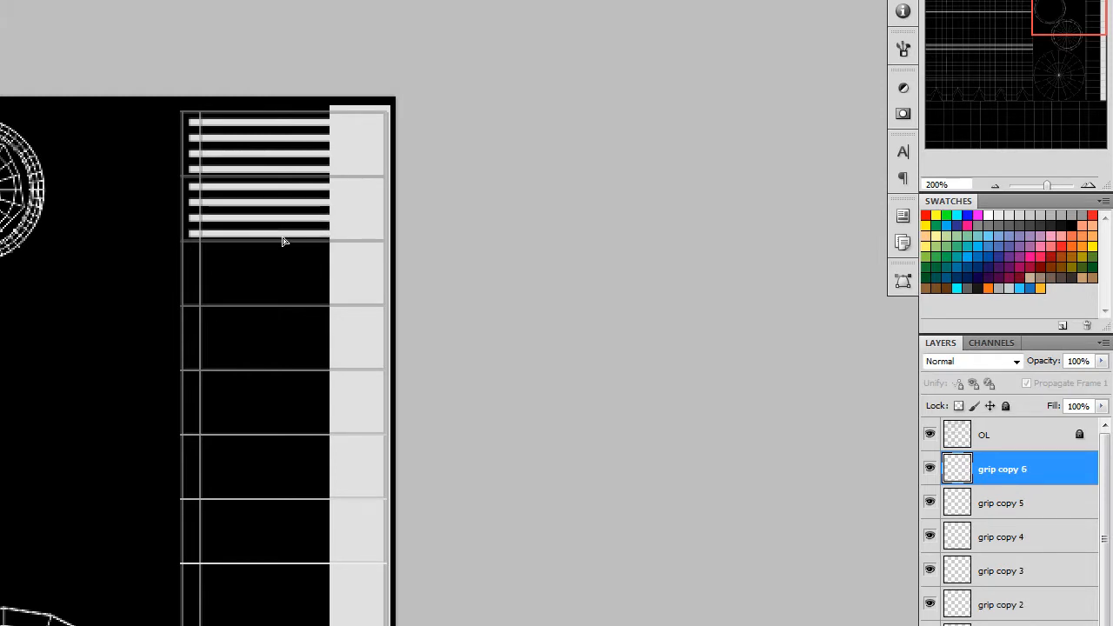
key("ctrl+j")
Merge the grip layer and its seven copies into one layer, and toggle its visibility to check the lines.
scroll(1055, 337, "down", 1)
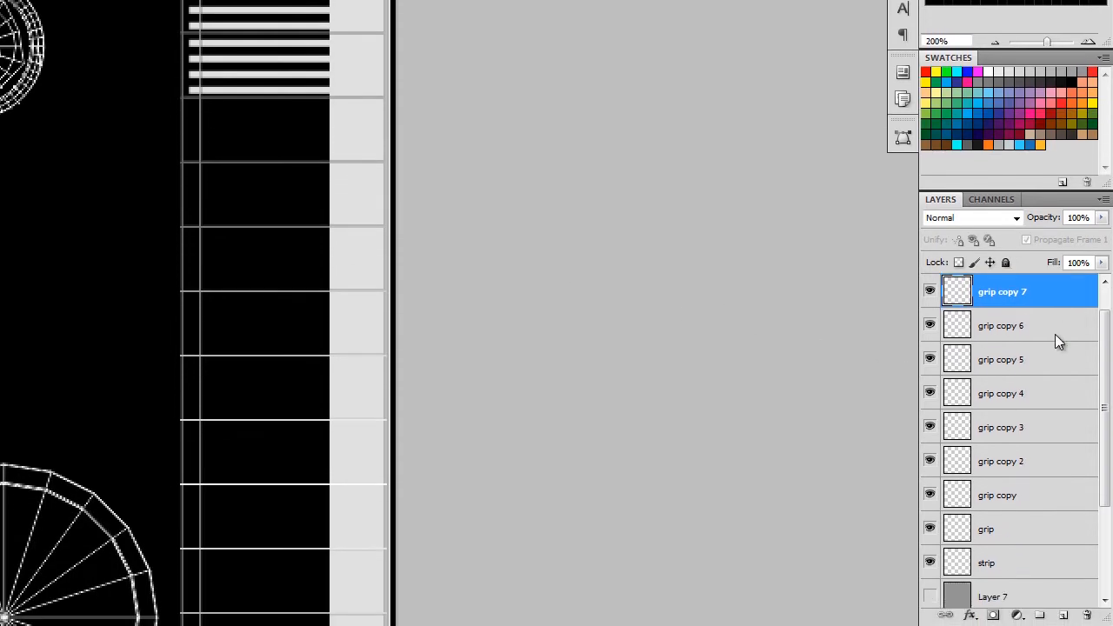
scroll(1054, 338, "up", 1)
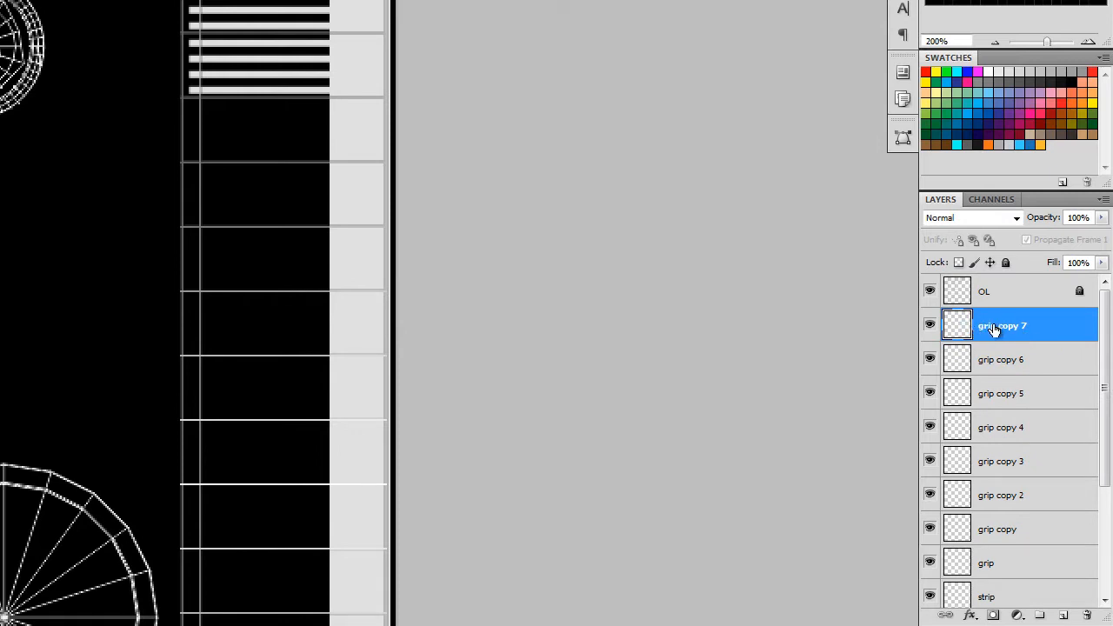
scroll(993, 327, "down", 1)
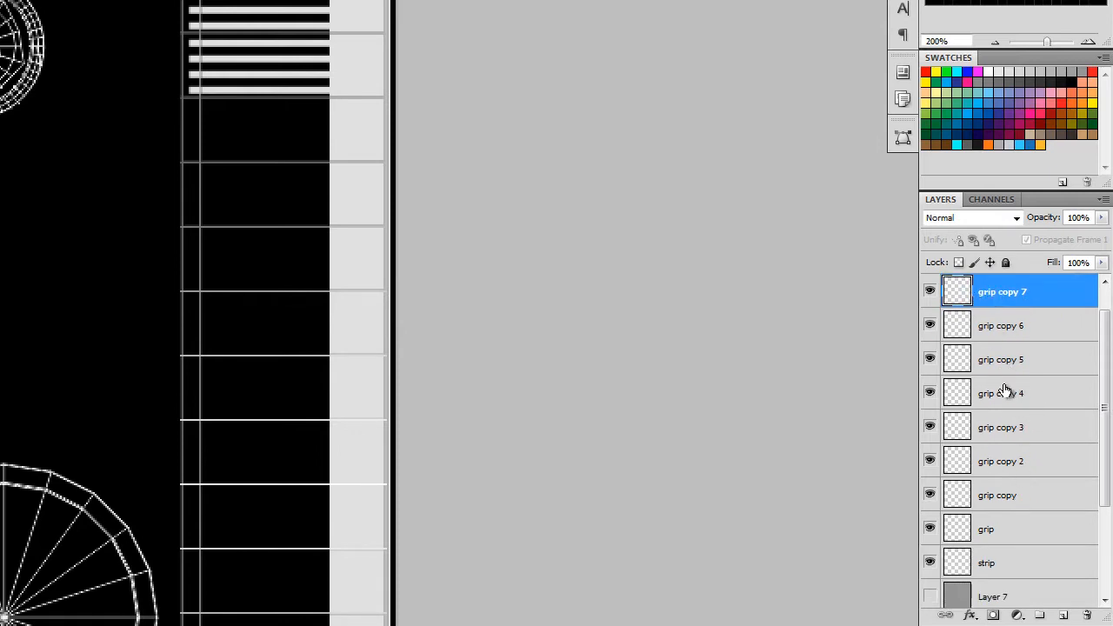
left_click(1020, 530, "shift")
scroll(1027, 524, "up", 1)
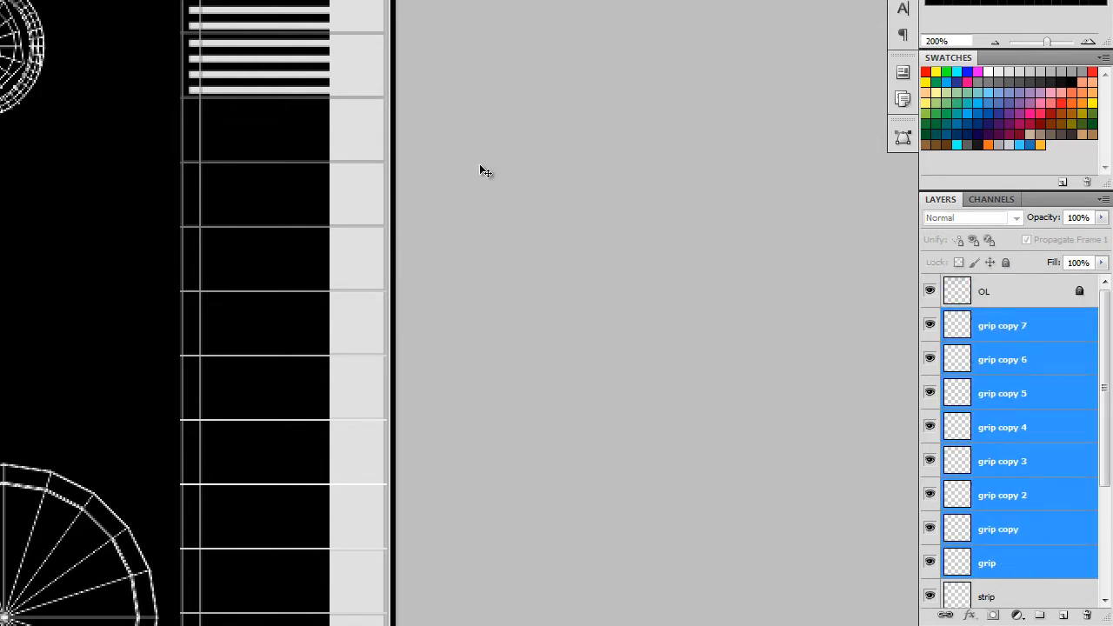
left_click(1102, 204)
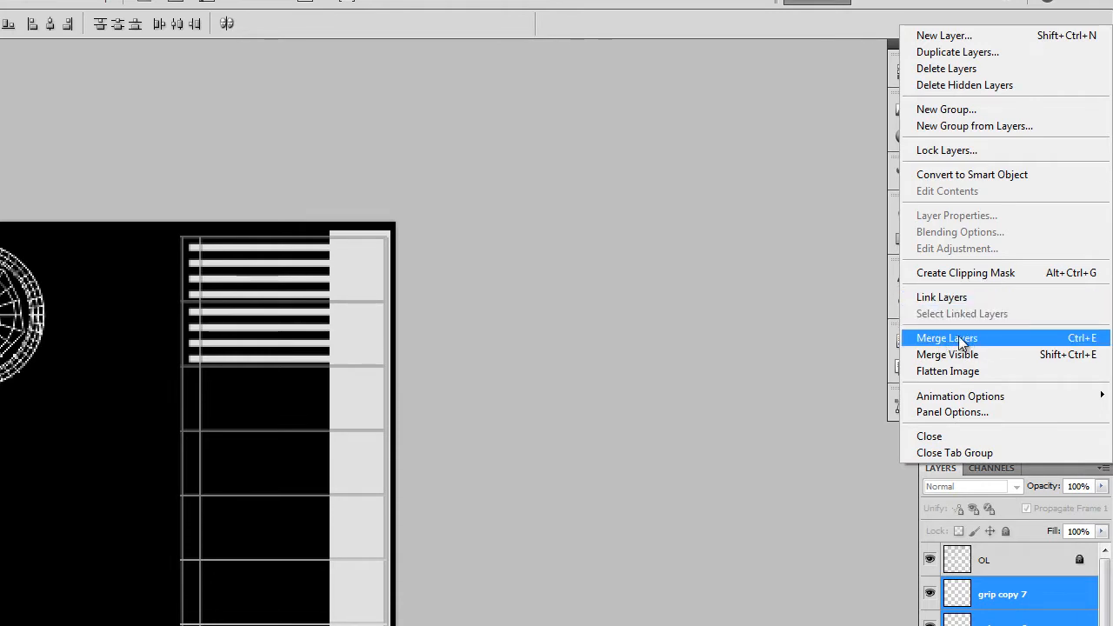
left_click(961, 341)
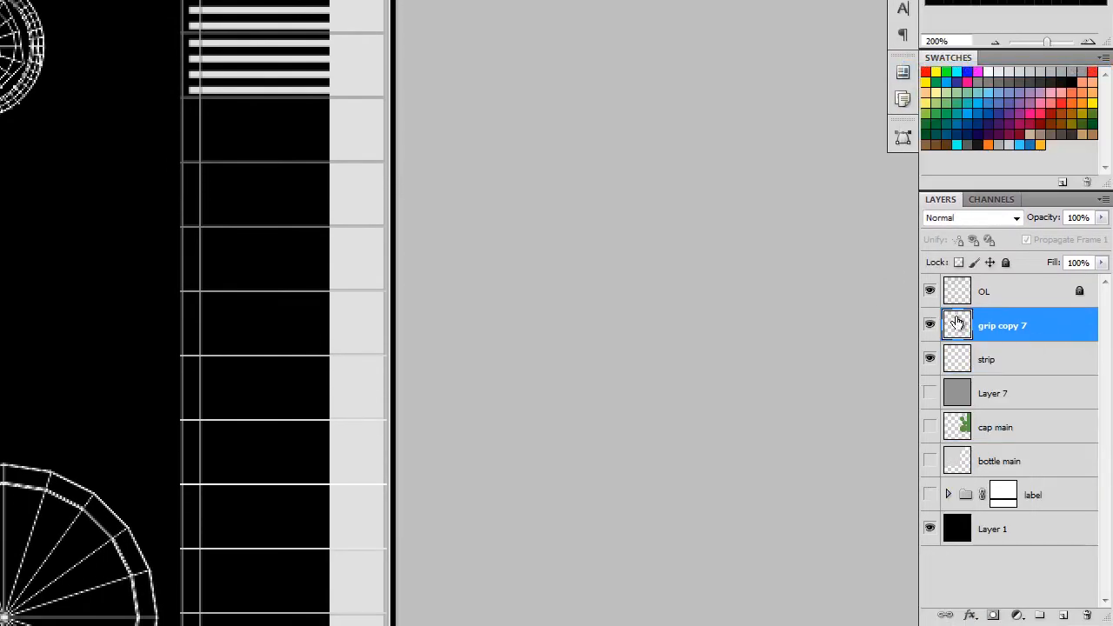
left_click(929, 326)
left_click(929, 326)
left_click(929, 326)
left_click(928, 327)
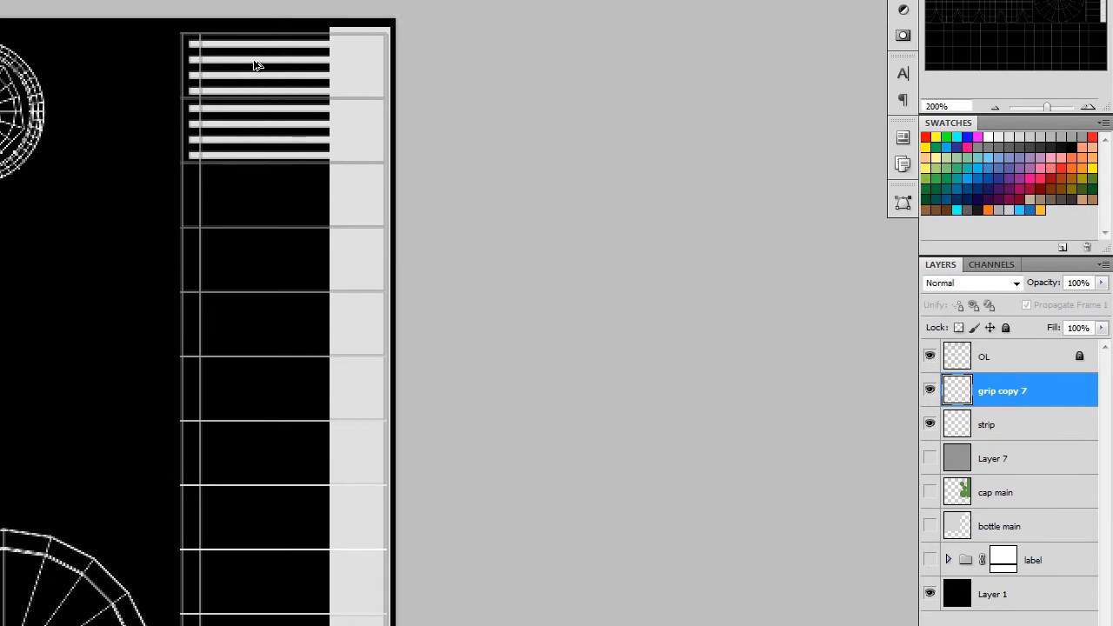
Duplicate the merged block of eight grip lines and align the copy over the column's third and fourth segments.
left_click_drag(255, 65, 249, 191)
key("ctrl+j")
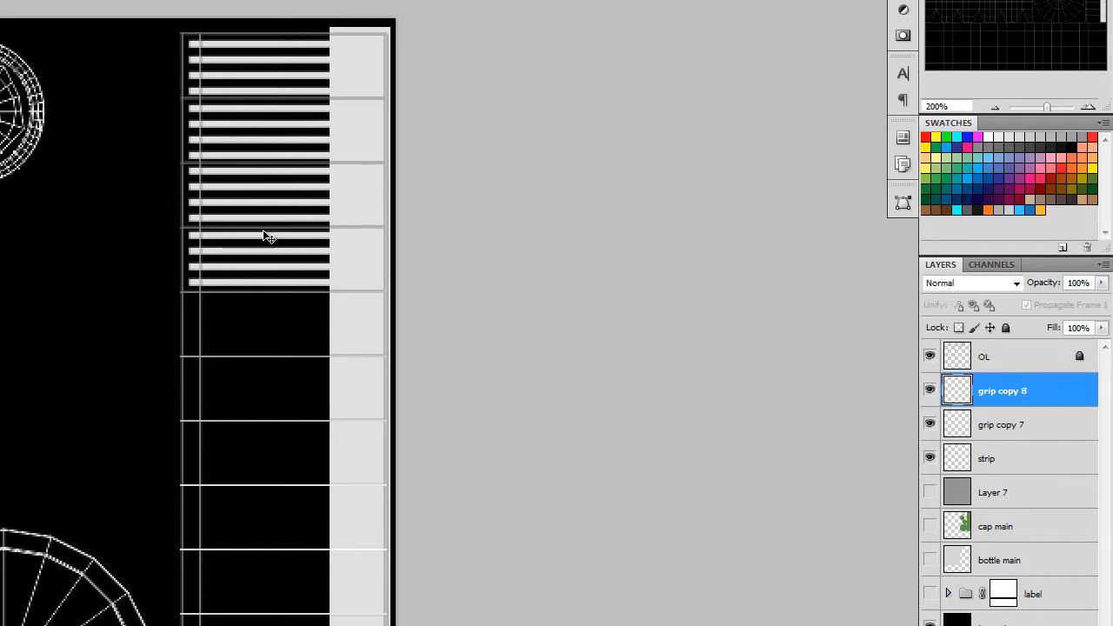
left_click_drag(266, 224, 266, 239)
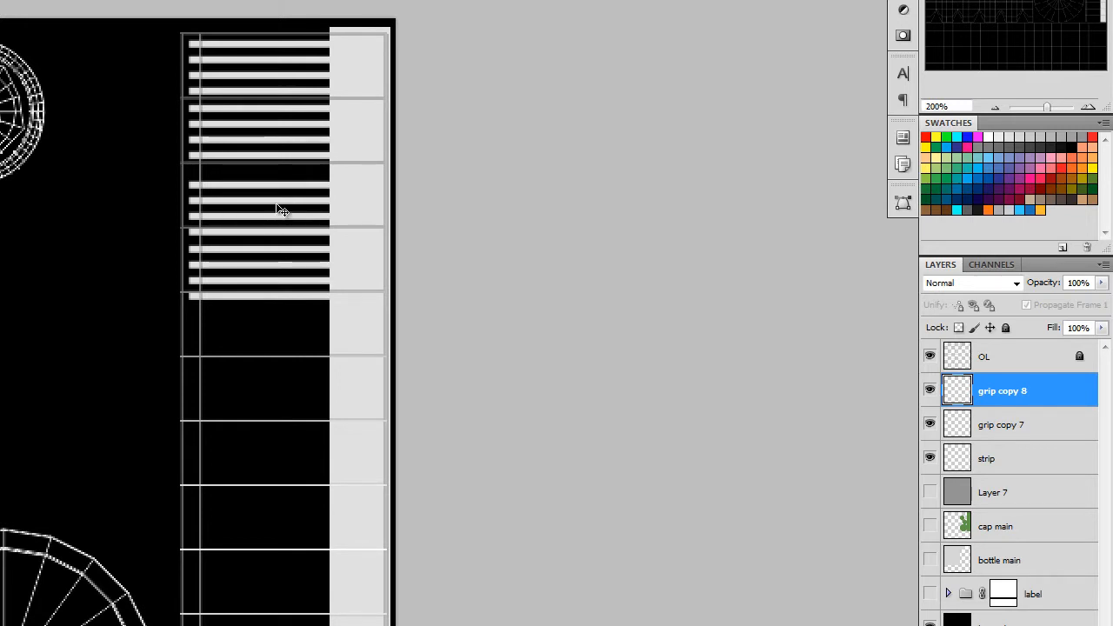
left_click_drag(281, 211, 280, 197)
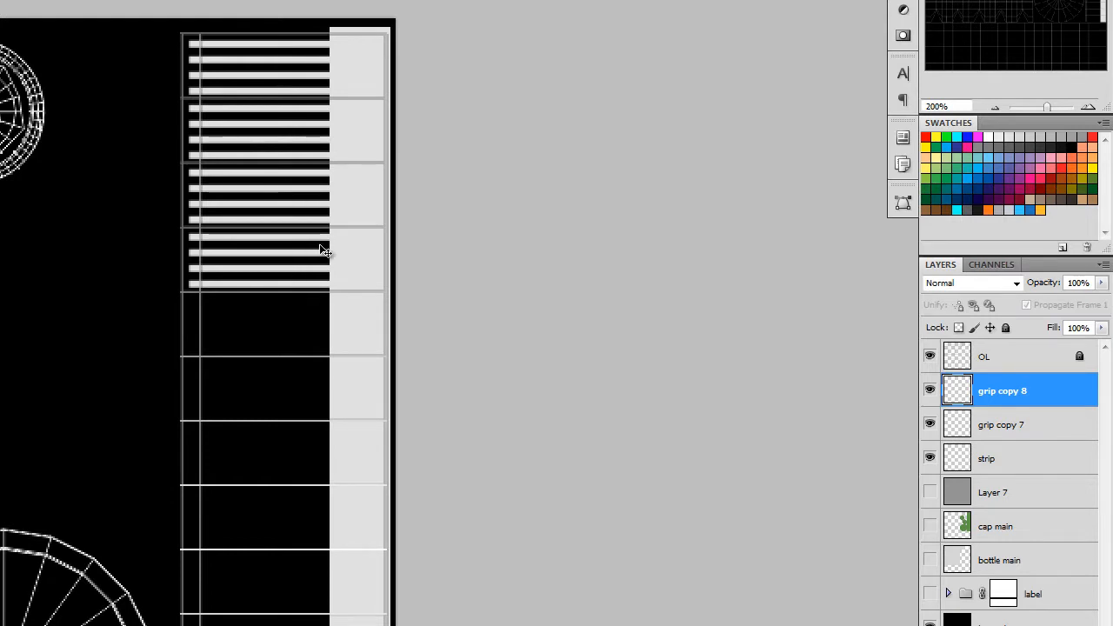
Duplicate the eight-line grip block twice more, aligning the copies over the column's fifth and sixth, then seventh and eighth segments.
left_click_drag(273, 235, 260, 324)
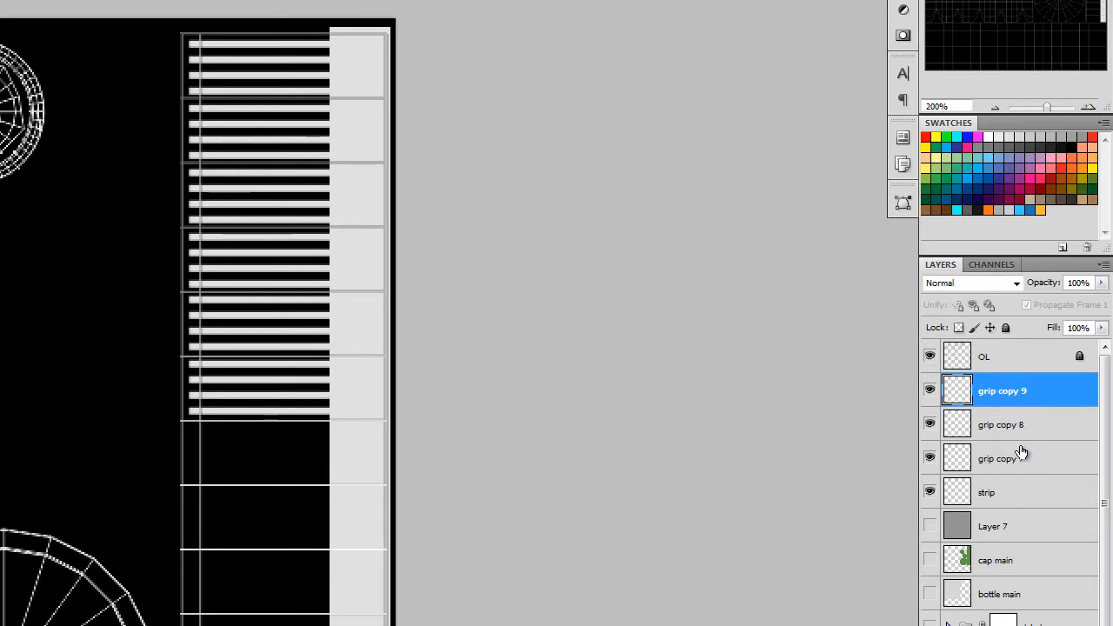
left_click_drag(387, 553, 331, 272)
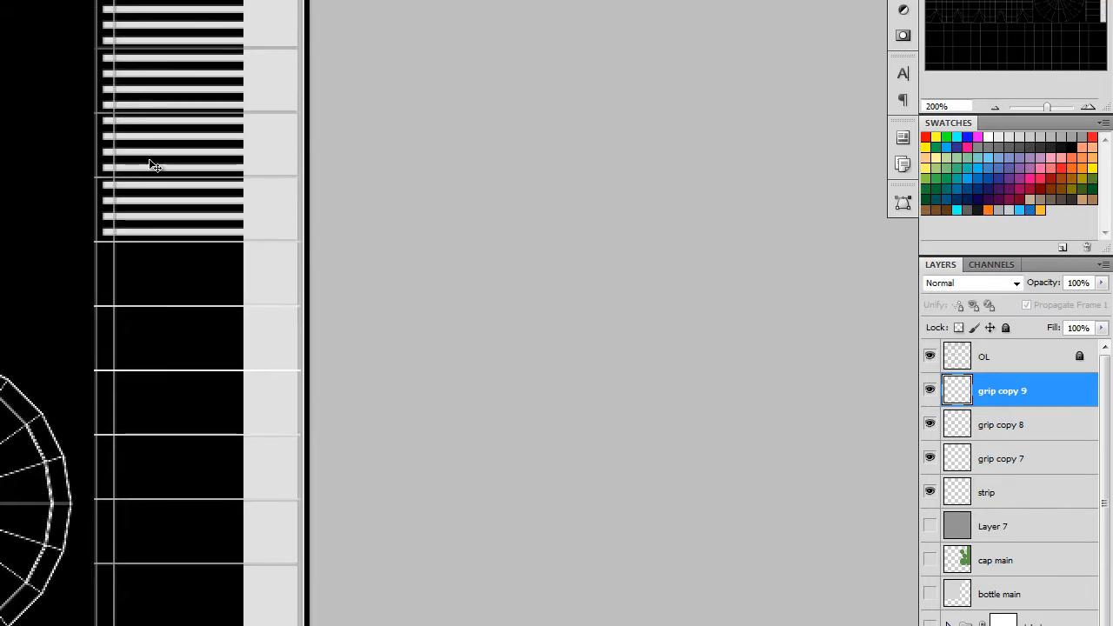
left_click_drag(149, 164, 154, 290)
key("ctrl+j")
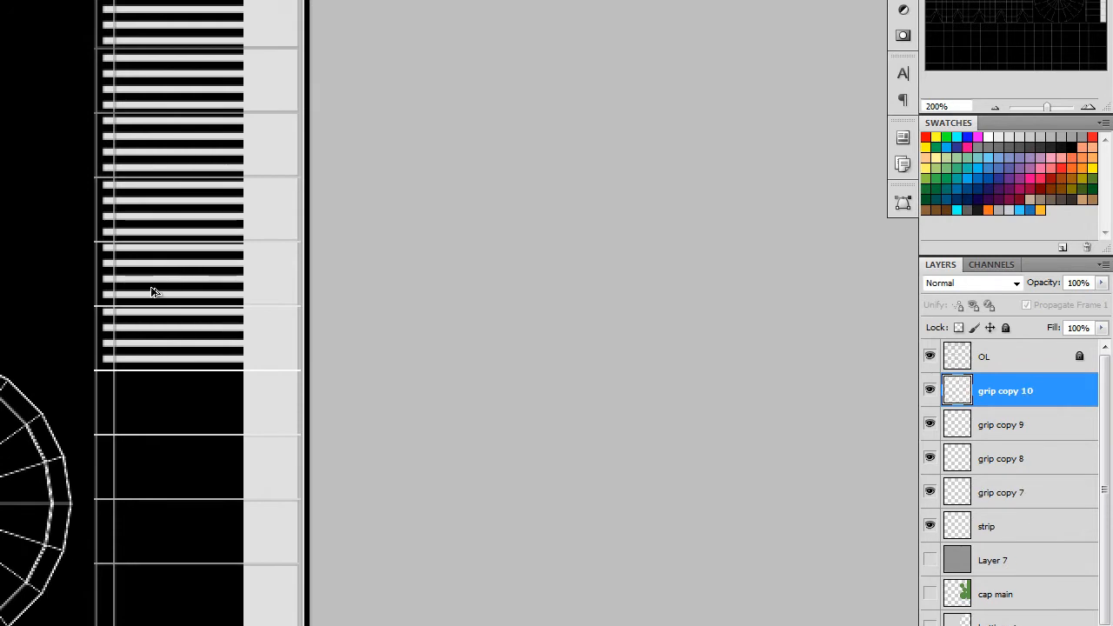
Merge grip copy 7 through grip copy 10 into a single layer.
left_click_drag(450, 527, 401, 494)
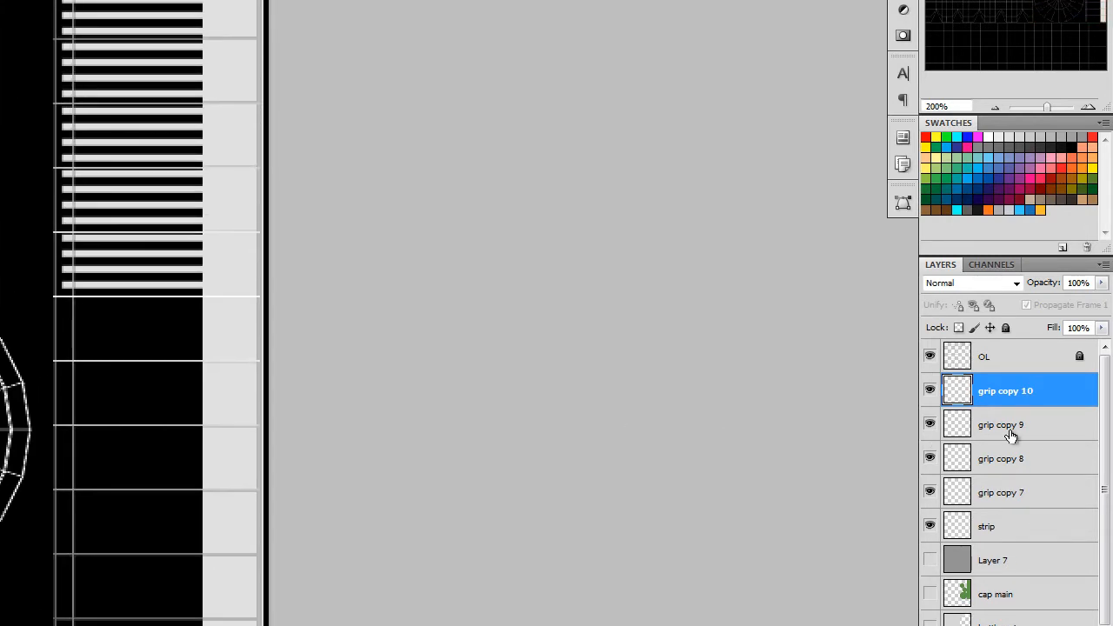
left_click(1007, 501, "shift")
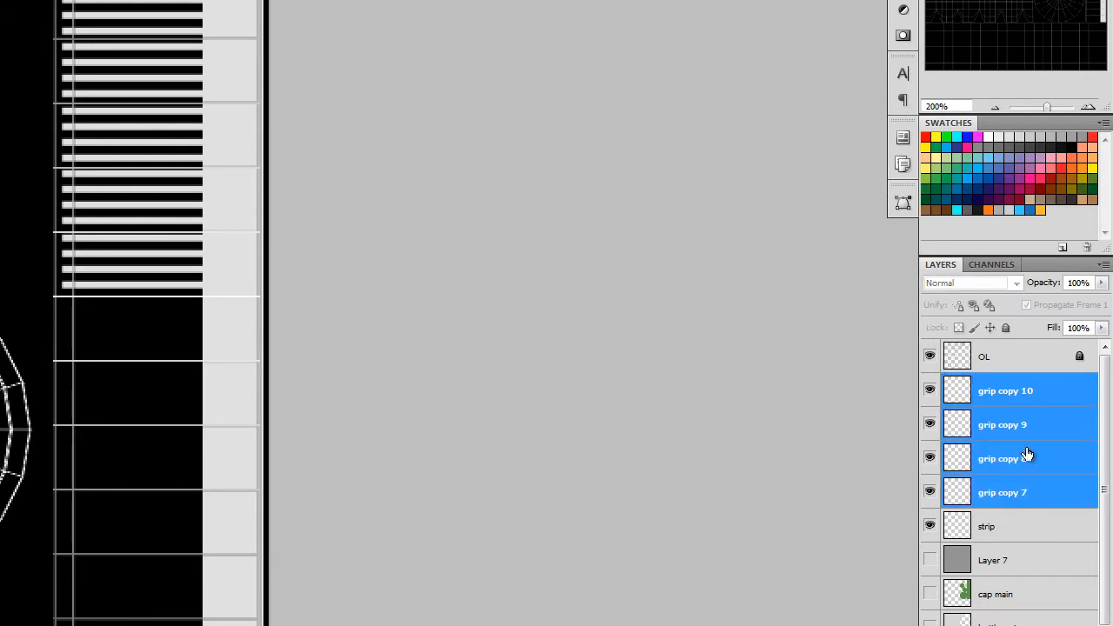
left_click(1103, 265)
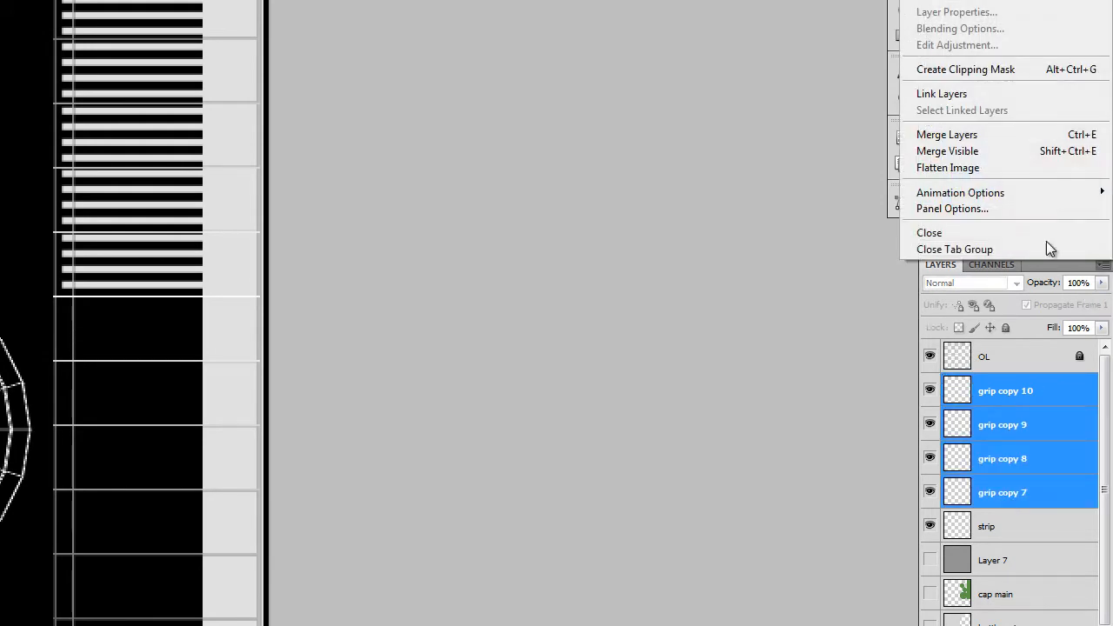
left_click(974, 135)
Duplicate the merged grip block and align the copy directly below it, over the column's next eight segments.
left_click_drag(27, 291, 96, 182)
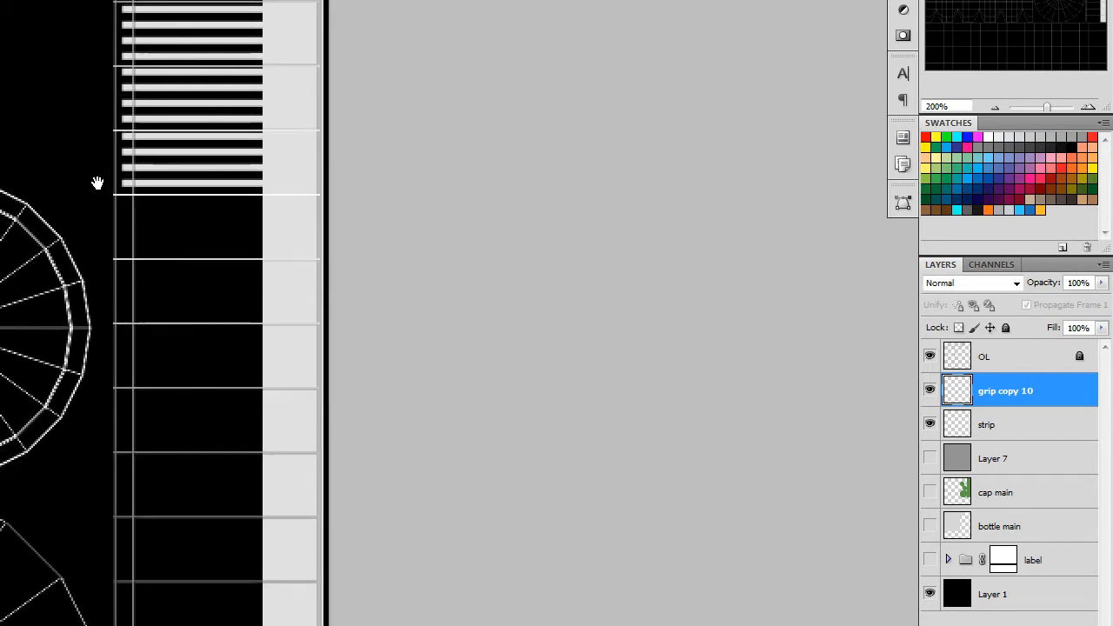
left_click_drag(212, 2, 226, 262, "alt")
left_click_drag(201, 83, 199, 248, "alt")
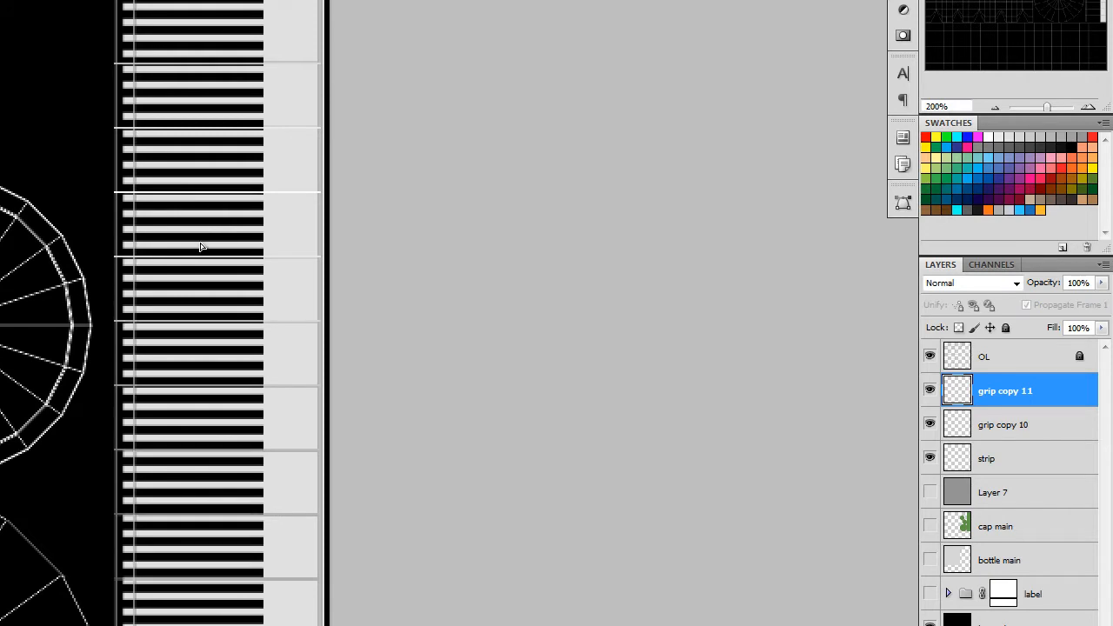
Duplicate the large grip block again, align it over the column's last four segments, and nudge it to match the line spacing.
left_click_drag(327, 494, 337, 52)
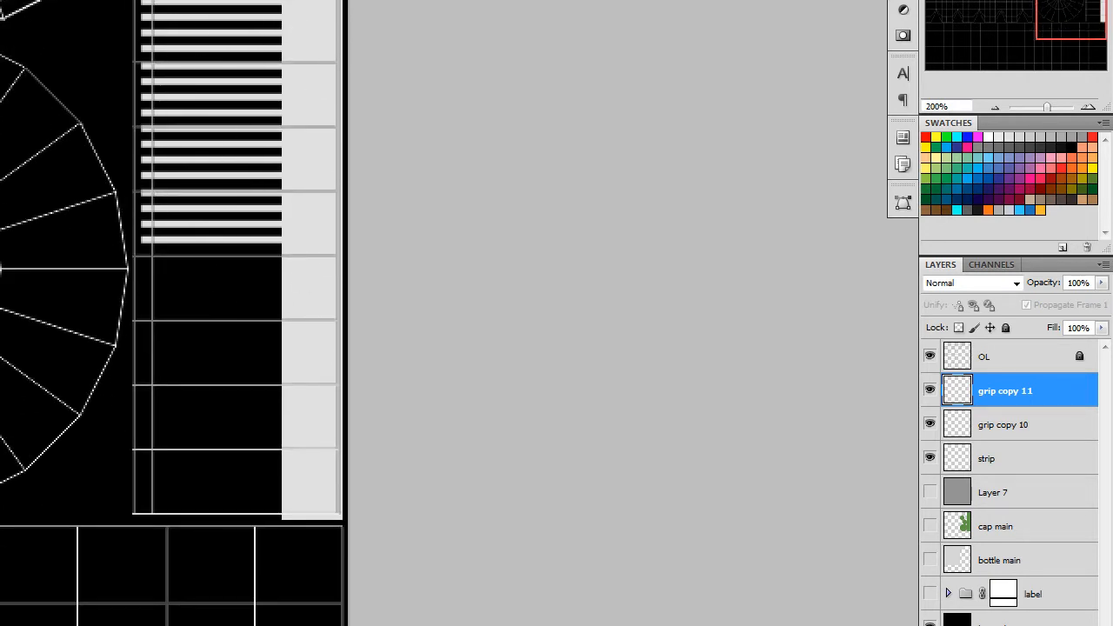
left_click_drag(224, 82, 233, 415)
key("ctrl+j")
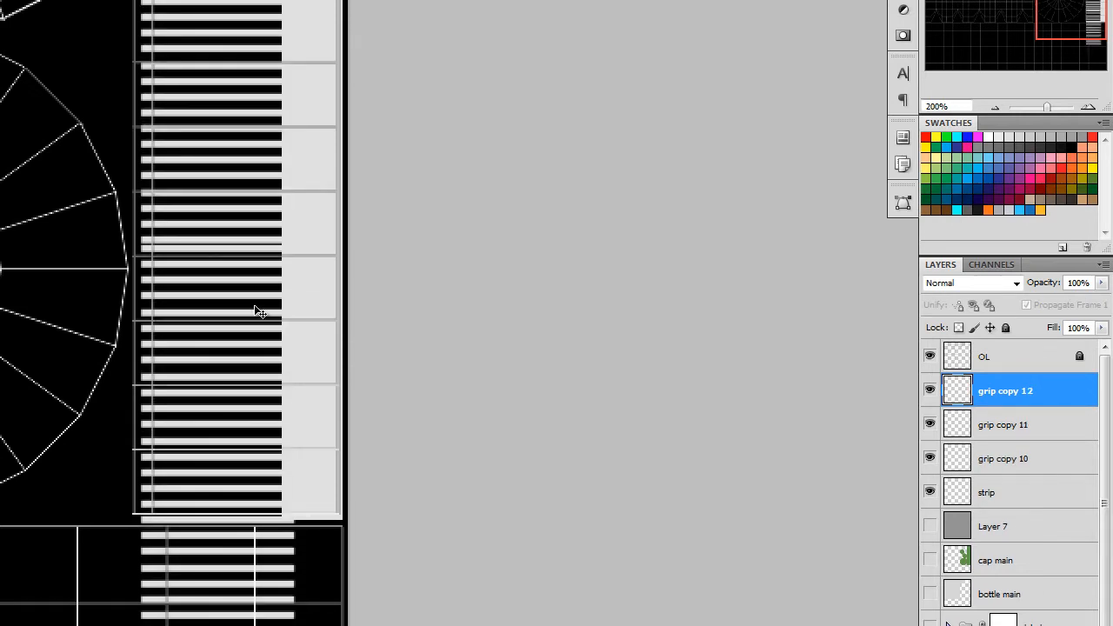
left_click_drag(258, 280, 261, 287)
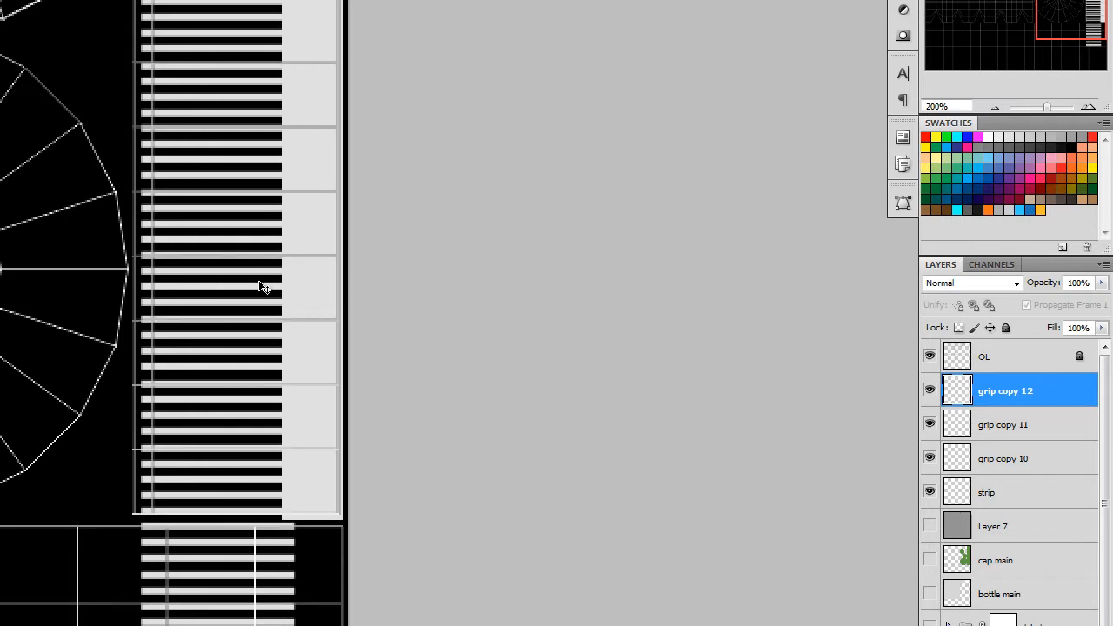
left_click_drag(261, 287, 261, 287)
key("Up")
key("Up")
key("Up")
Merge grip copy 10, grip copy 11 and grip copy 12 into one layer.
left_click_drag(318, 455, 268, 273)
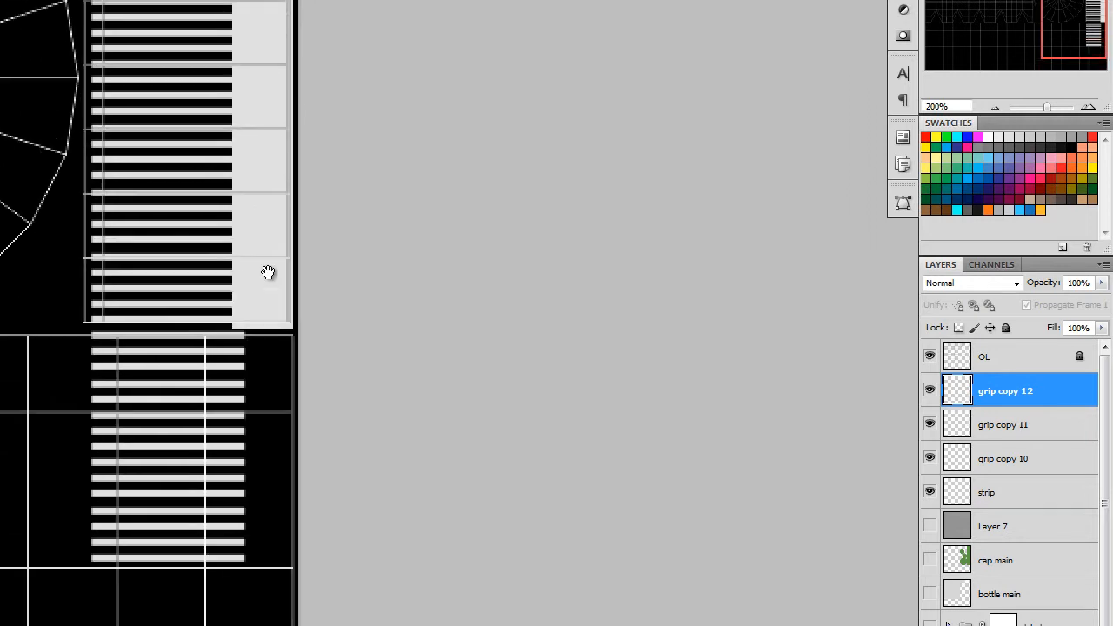
left_click(1007, 446, "shift")
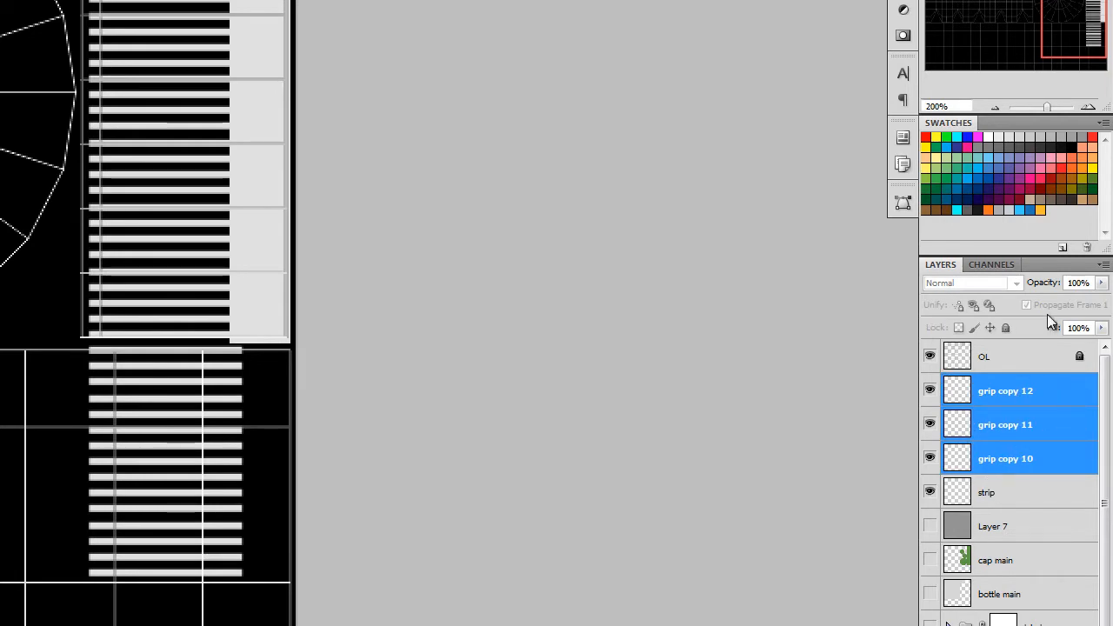
left_click(1103, 264)
left_click(965, 136)
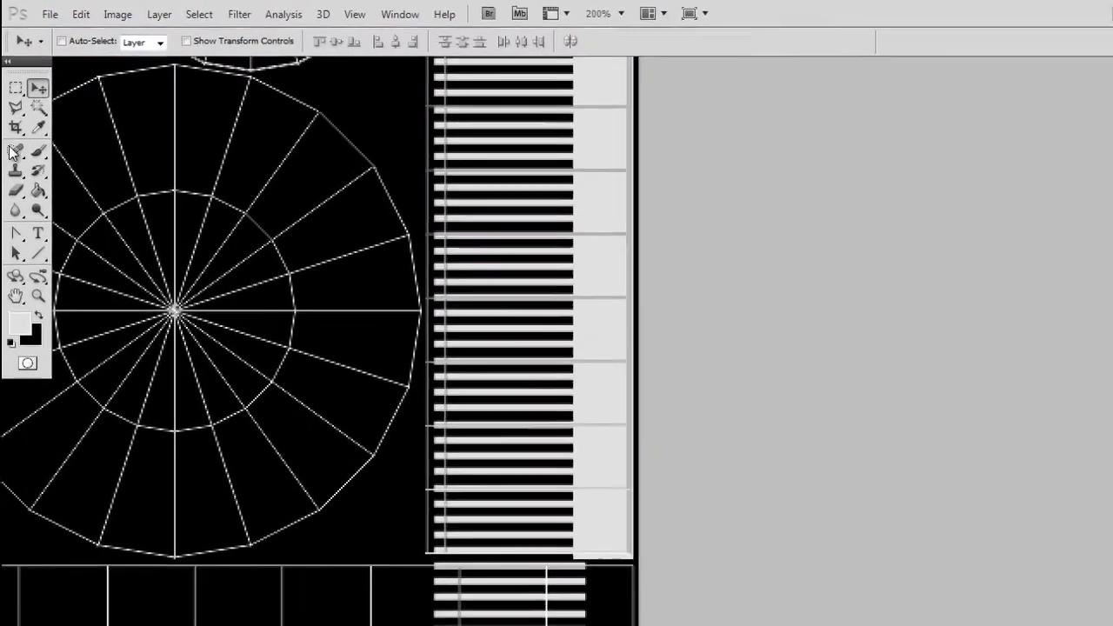
Delete the surplus grip lines extending below the cap-side column with a rectangular selection, and deselect.
left_click(65, 61)
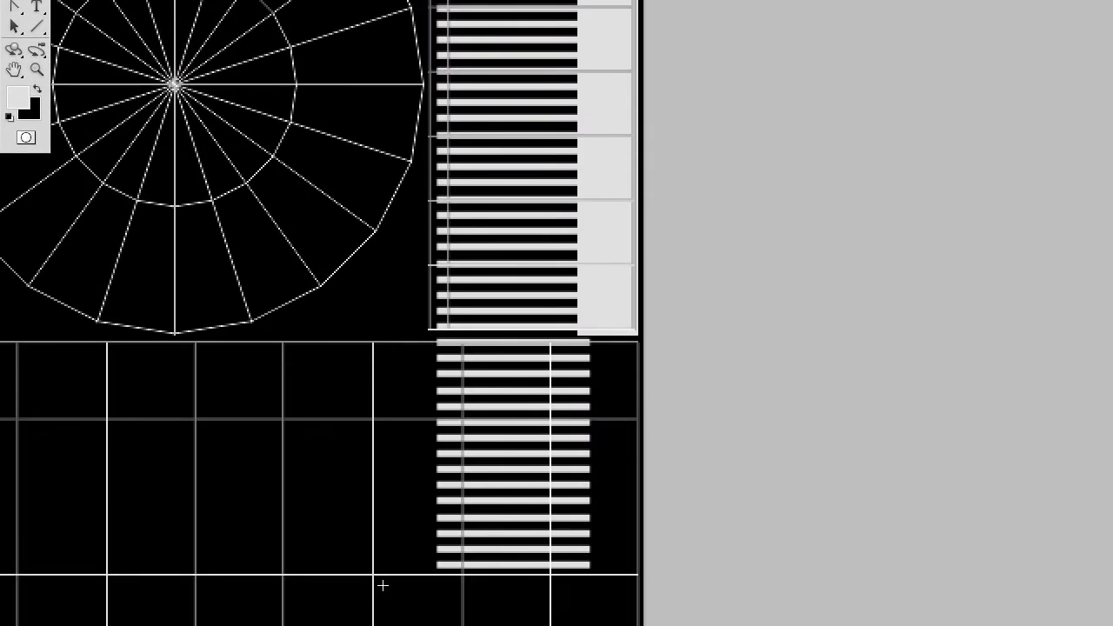
left_click_drag(384, 527, 603, 277)
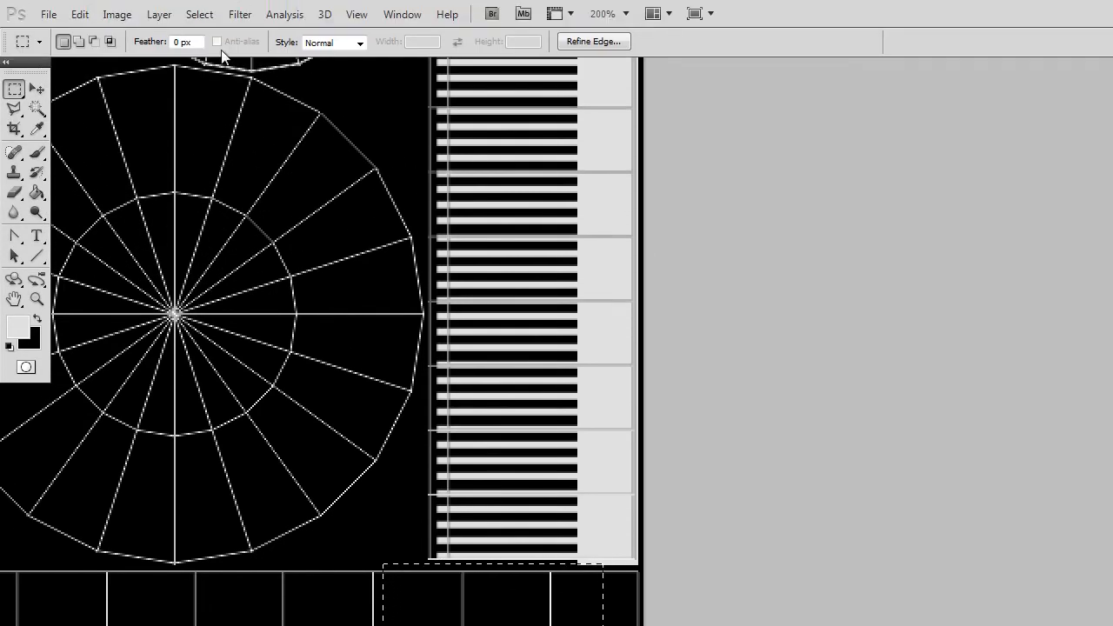
left_click(199, 14)
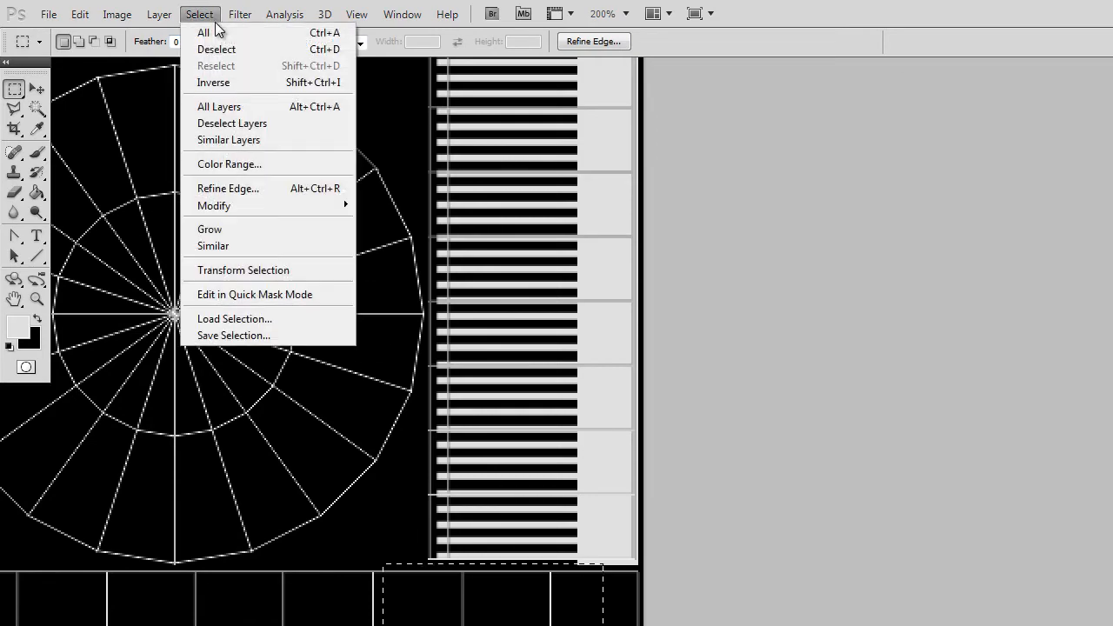
left_click(209, 44)
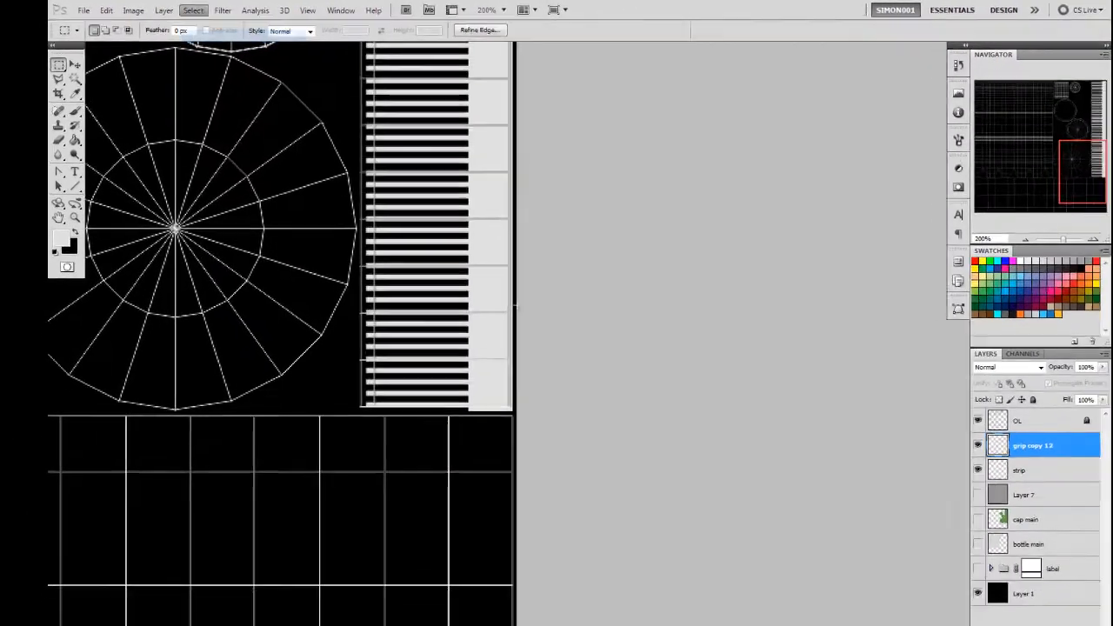
left_click_drag(549, 171, 649, 265)
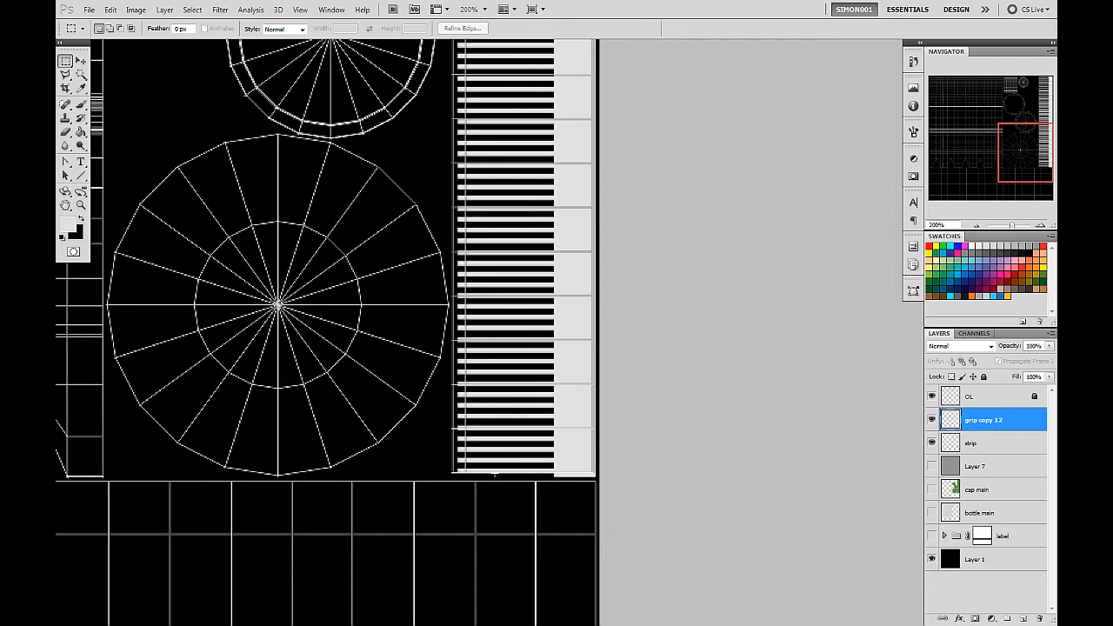
Examine the grip lines along the whole cap-side column, checking how they fit at its upper and lower ends.
left_click_drag(595, 128, 530, 549)
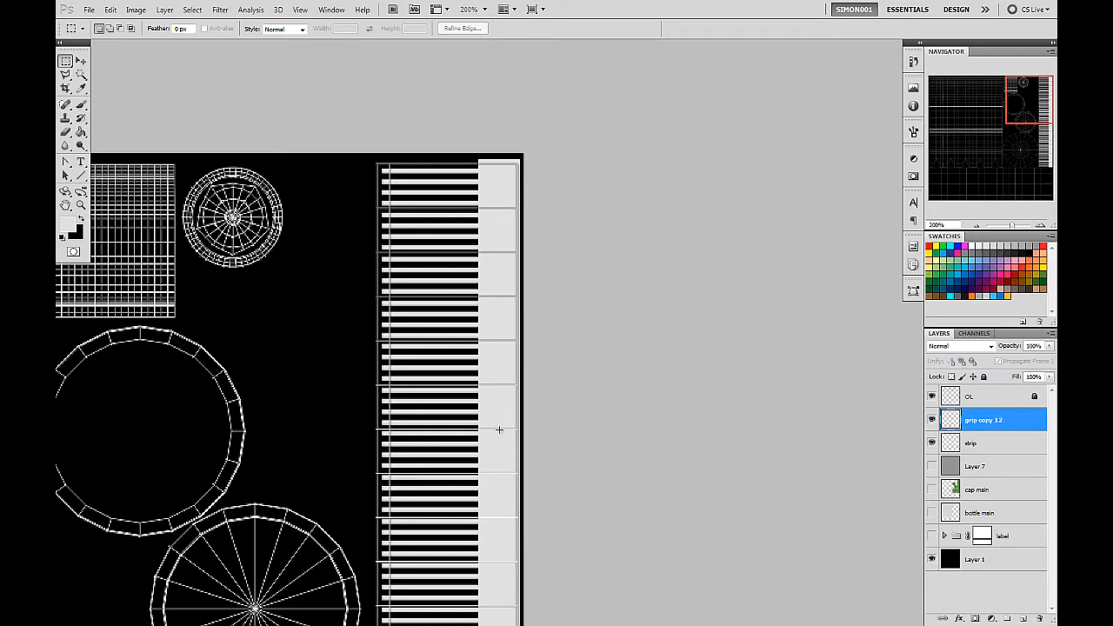
left_click_drag(506, 529, 512, 147)
left_click_drag(475, 513, 480, 303)
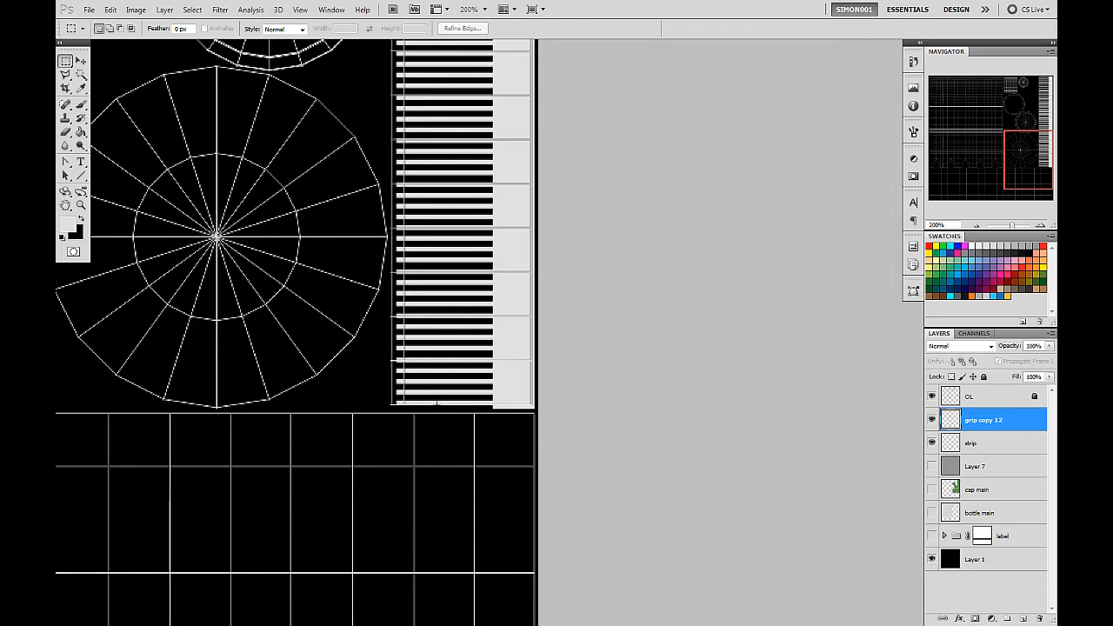
left_click_drag(526, 99, 472, 495)
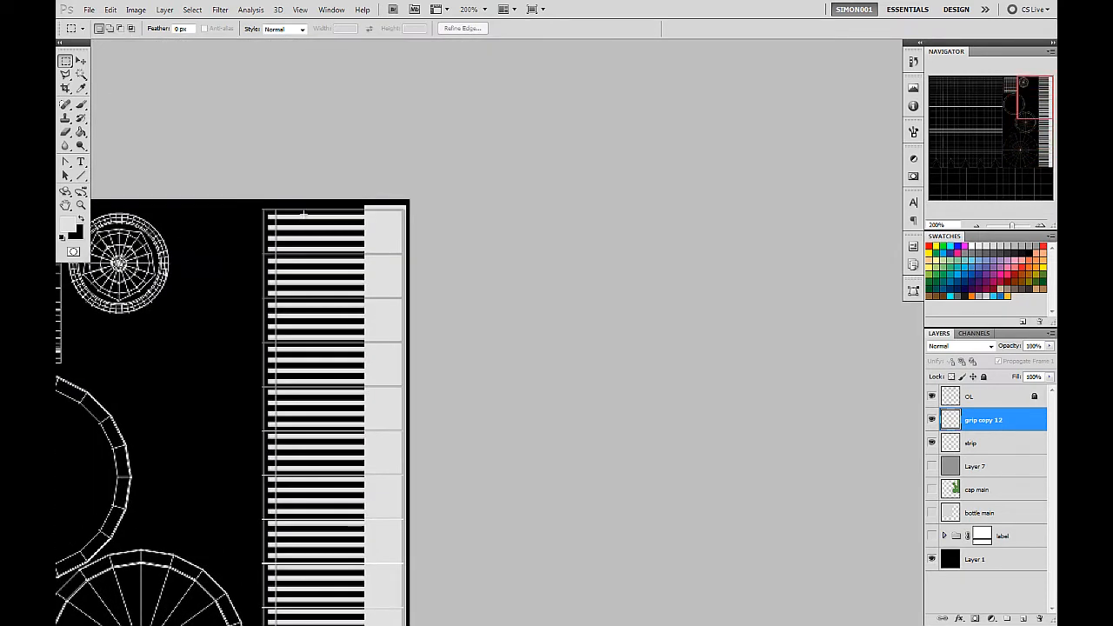
left_click_drag(532, 320, 670, 273)
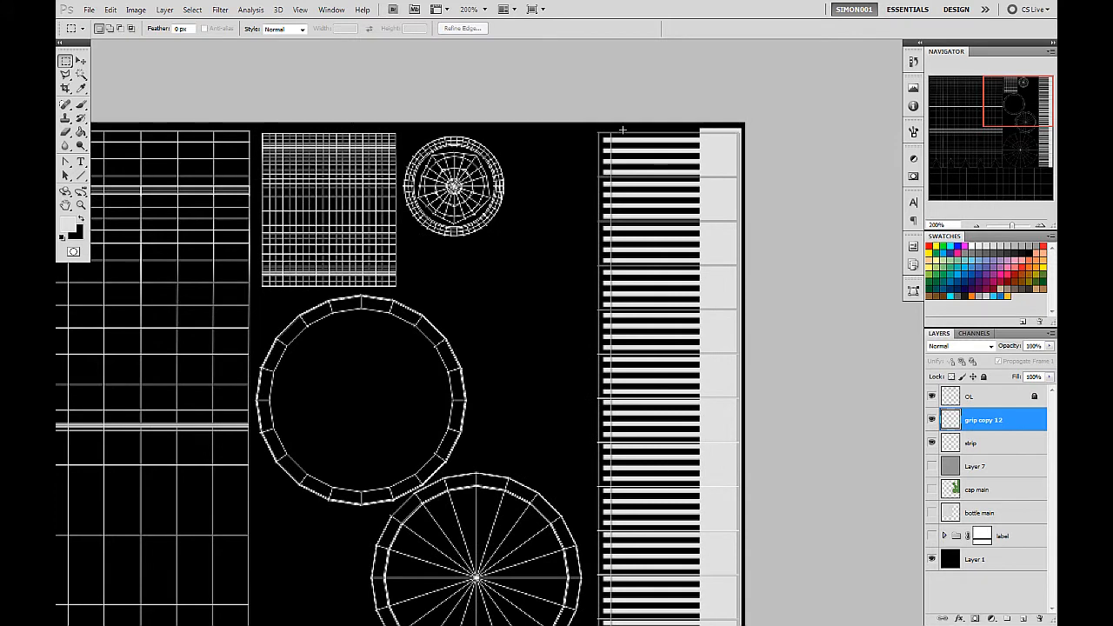
left_click_drag(650, 236, 577, 273)
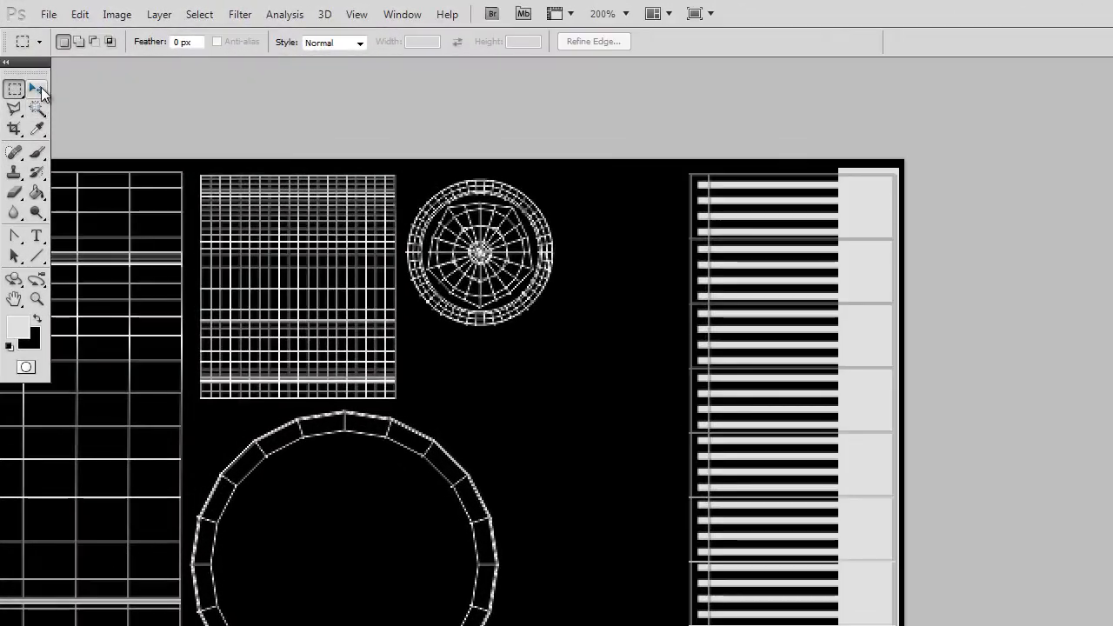
Try stretching the merged grip lines upward to 100.68% height with the transform controls shown, and discard the transformation.
key("v")
left_click(201, 43)
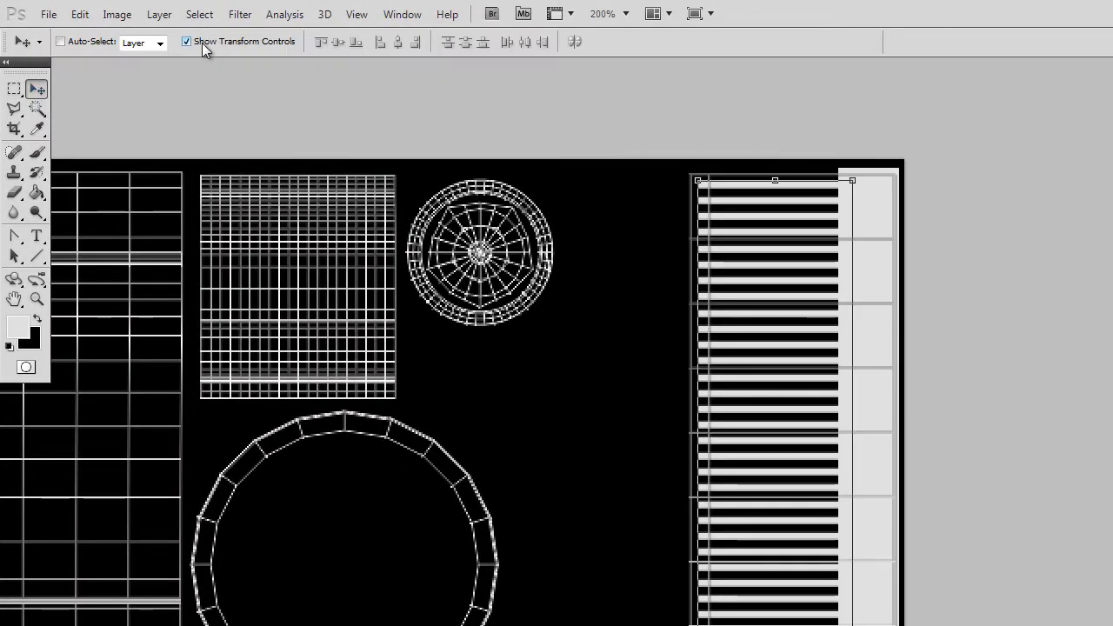
left_click_drag(903, 412, 900, 78)
scroll(872, 544, "down", 3)
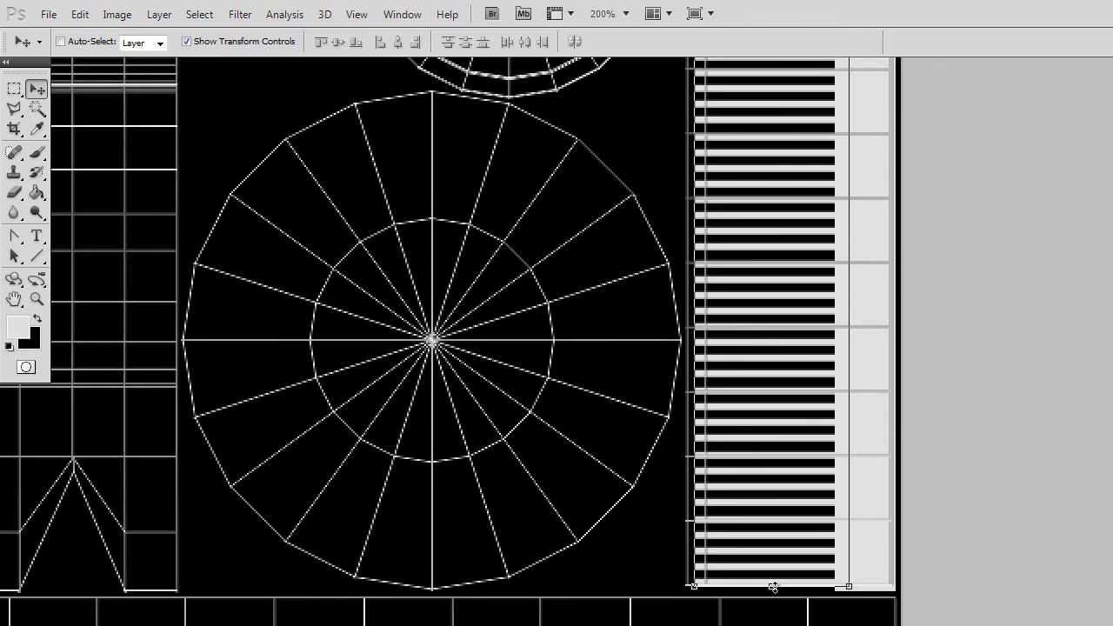
left_click_drag(936, 281, 864, 507)
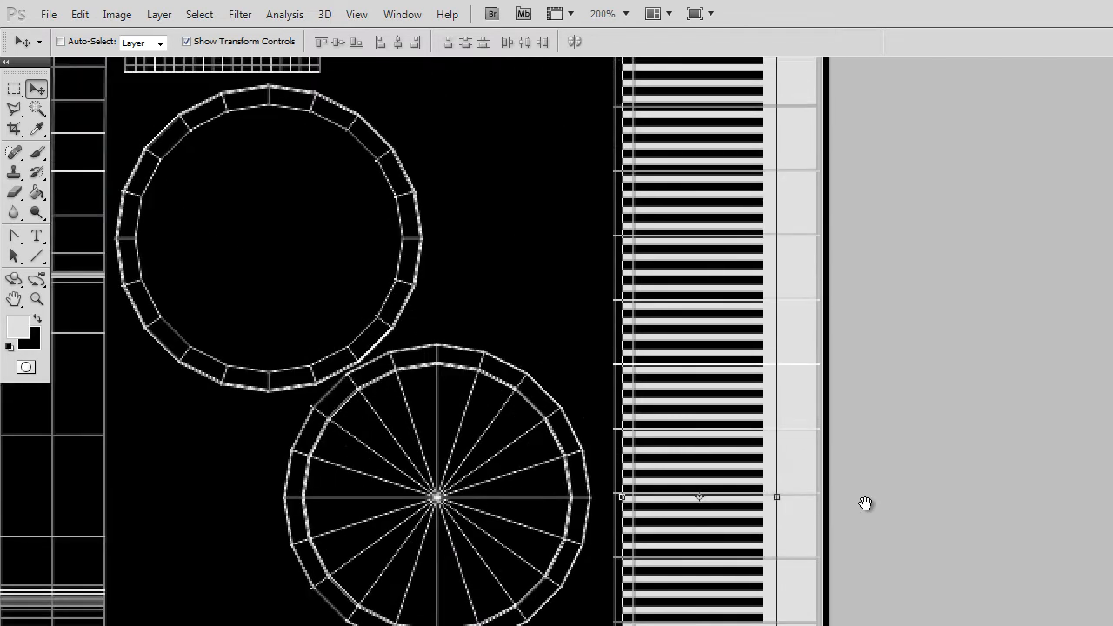
left_click_drag(643, 286, 643, 278)
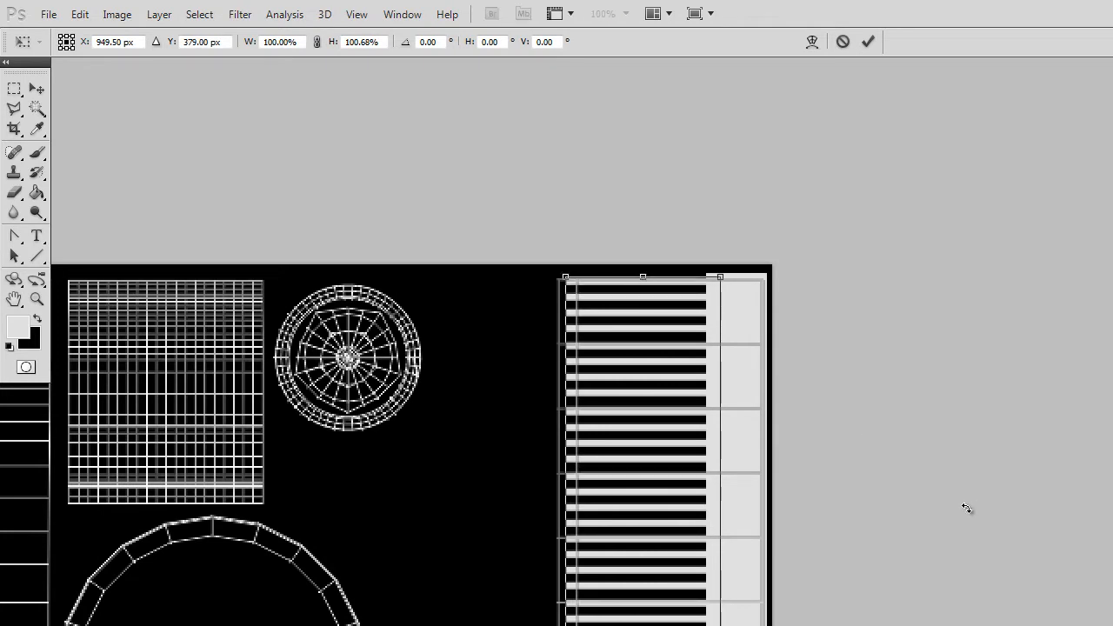
key("ctrl+plus")
key("ctrl+plus")
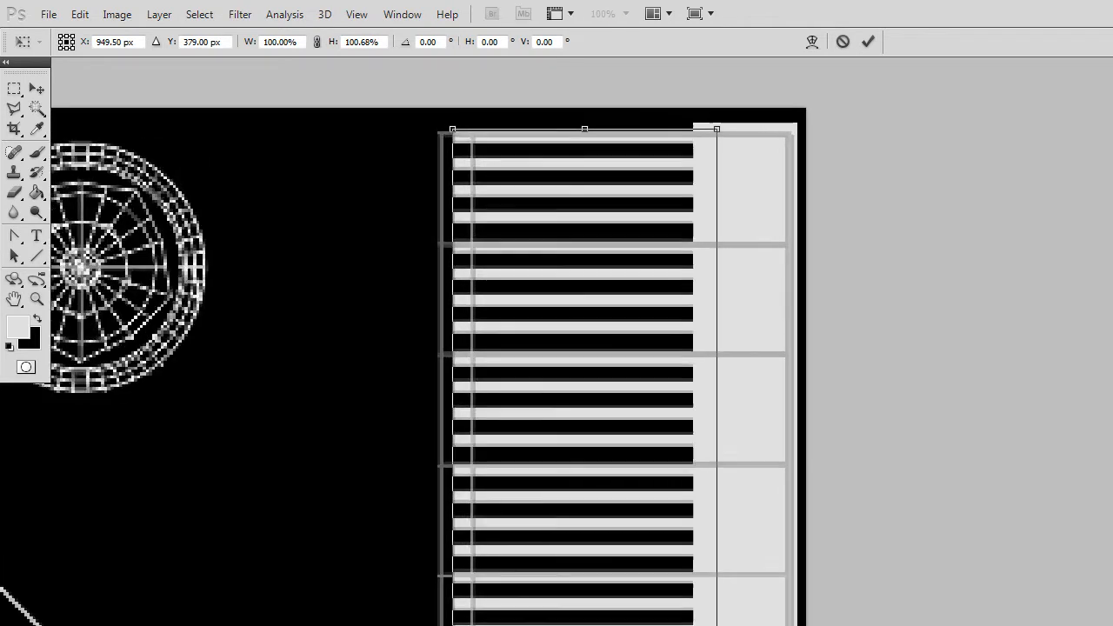
left_click_drag(601, 188, 571, 293)
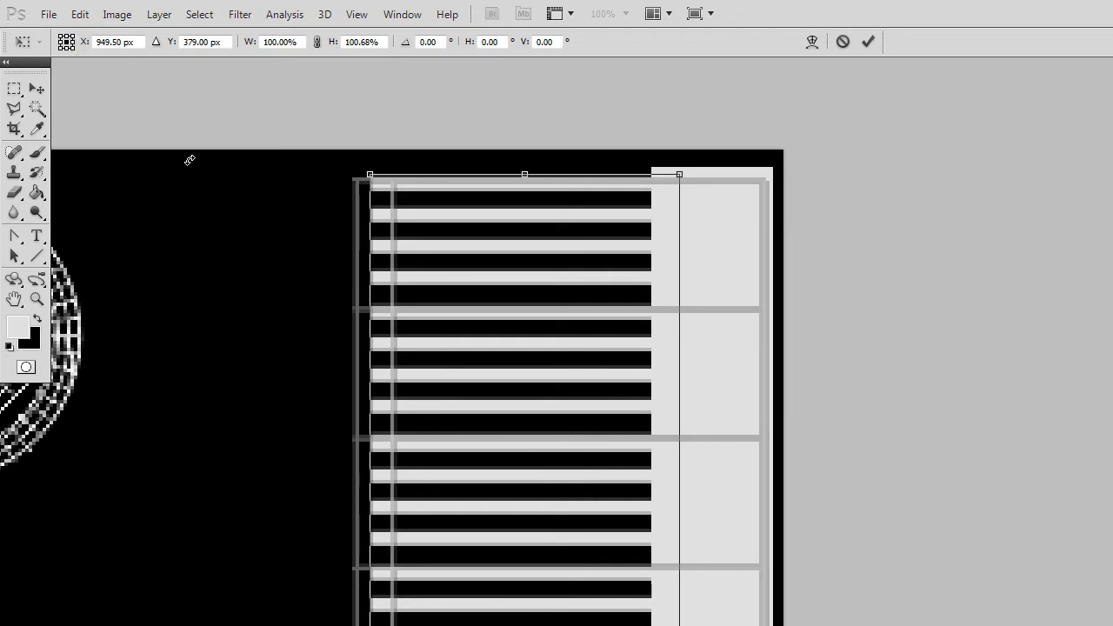
left_click(43, 94)
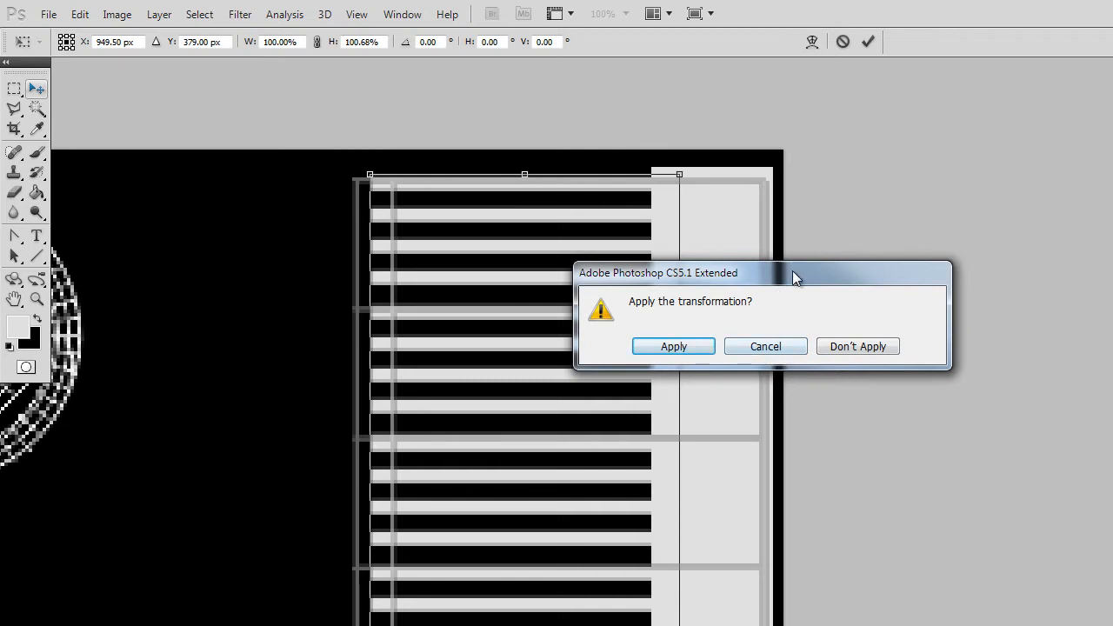
left_click_drag(793, 272, 925, 319)
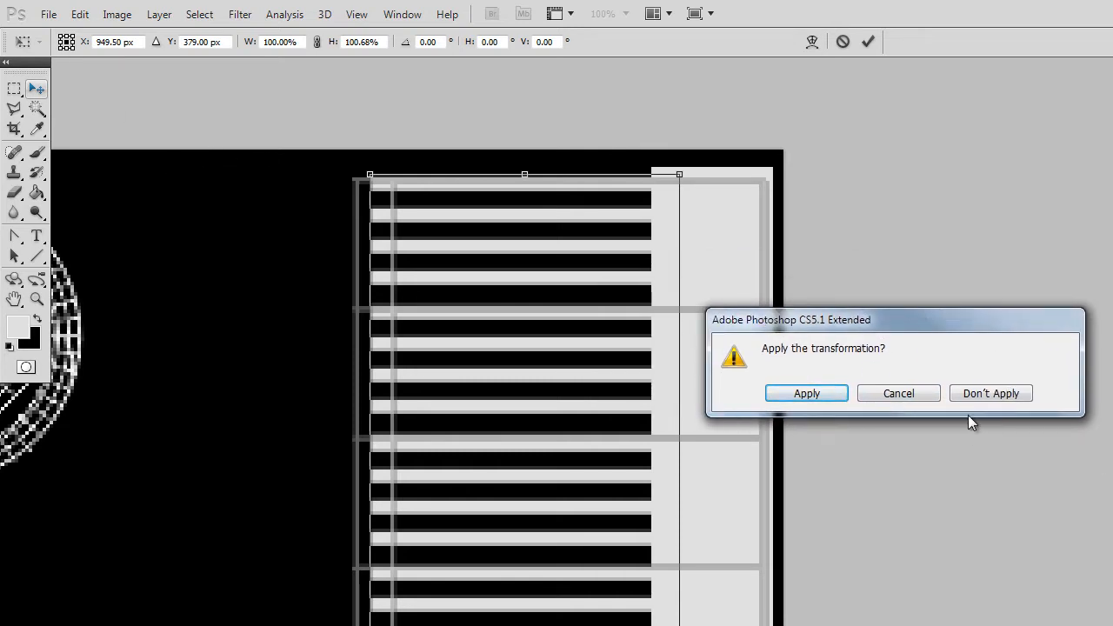
left_click(1013, 395)
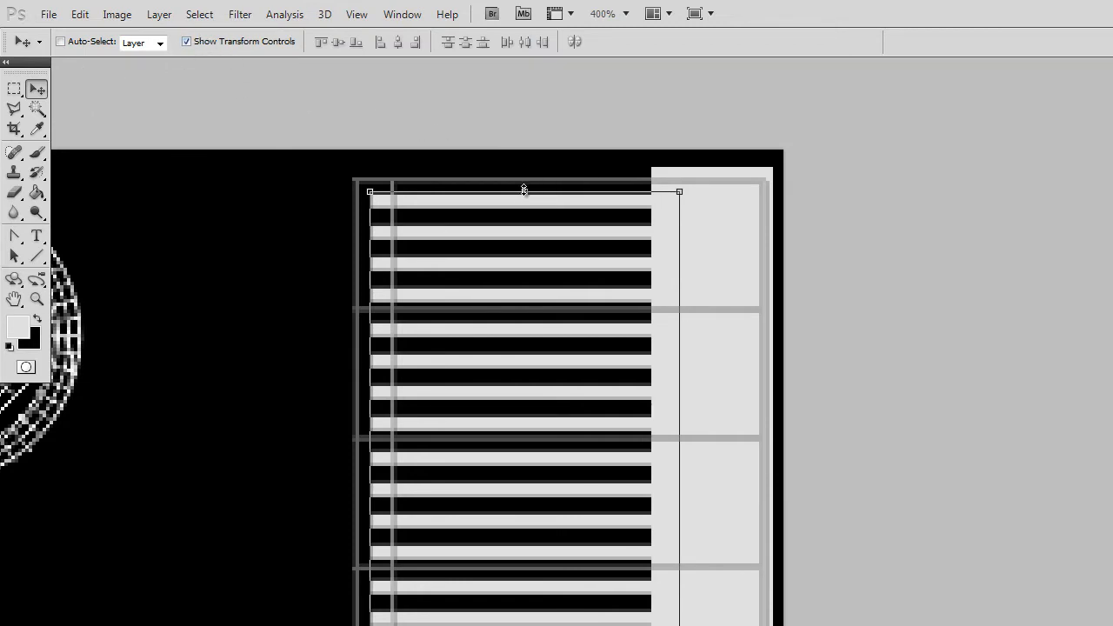
Try scaling the merged grip lines to 99.93% height, and hide the transform controls.
mouse_move(524, 188)
left_mouse_down()
mouse_move(525, 177)
mouse_move(524, 193)
left_mouse_up()
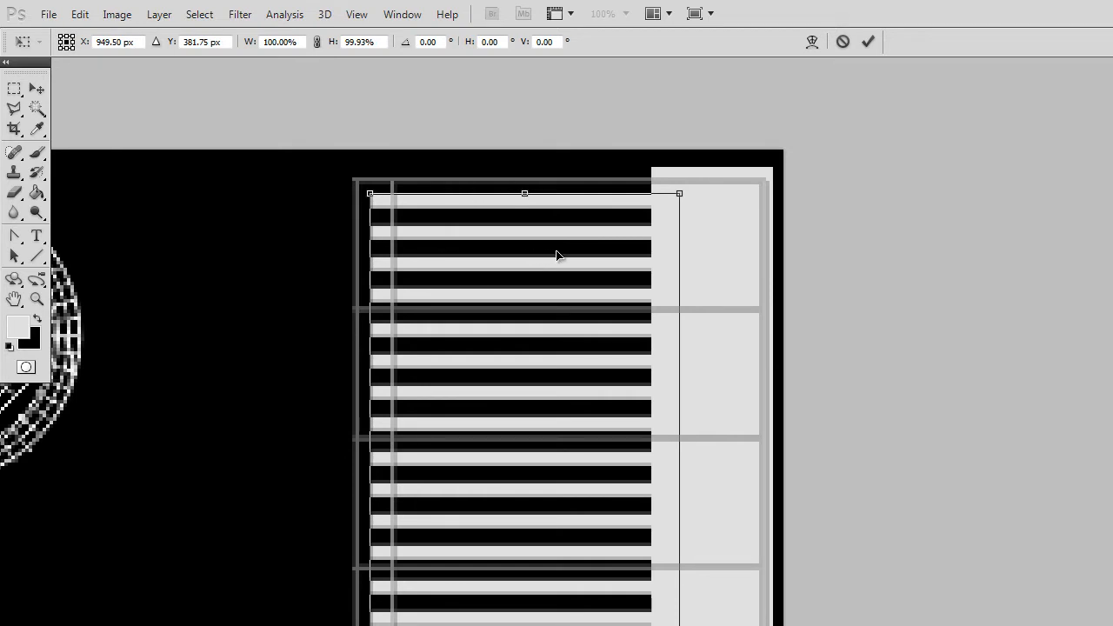
key("Return")
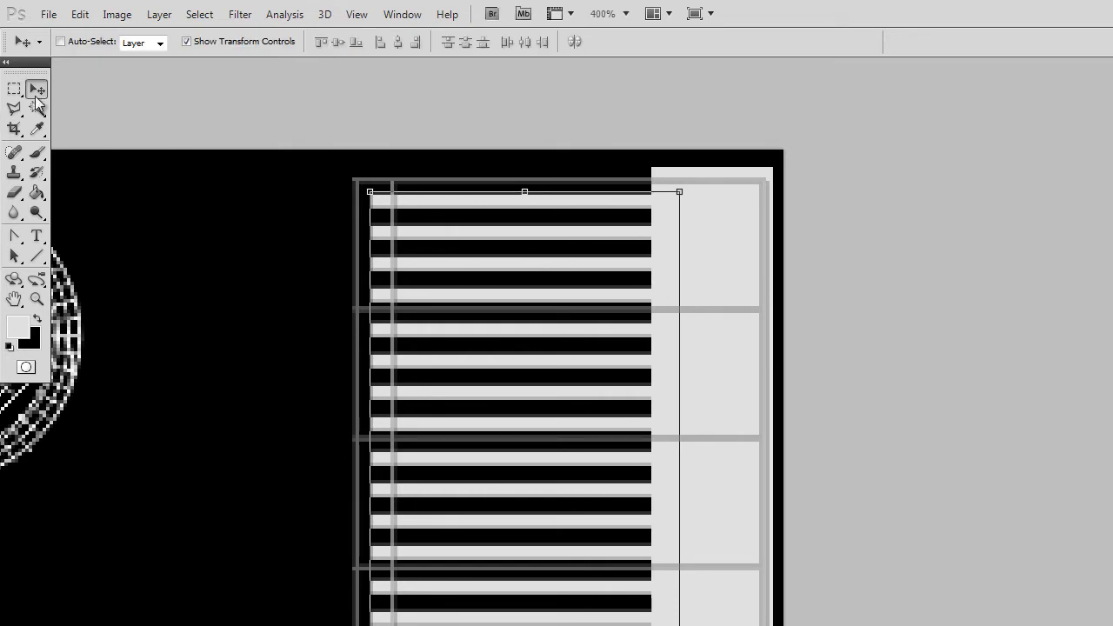
left_click(188, 41)
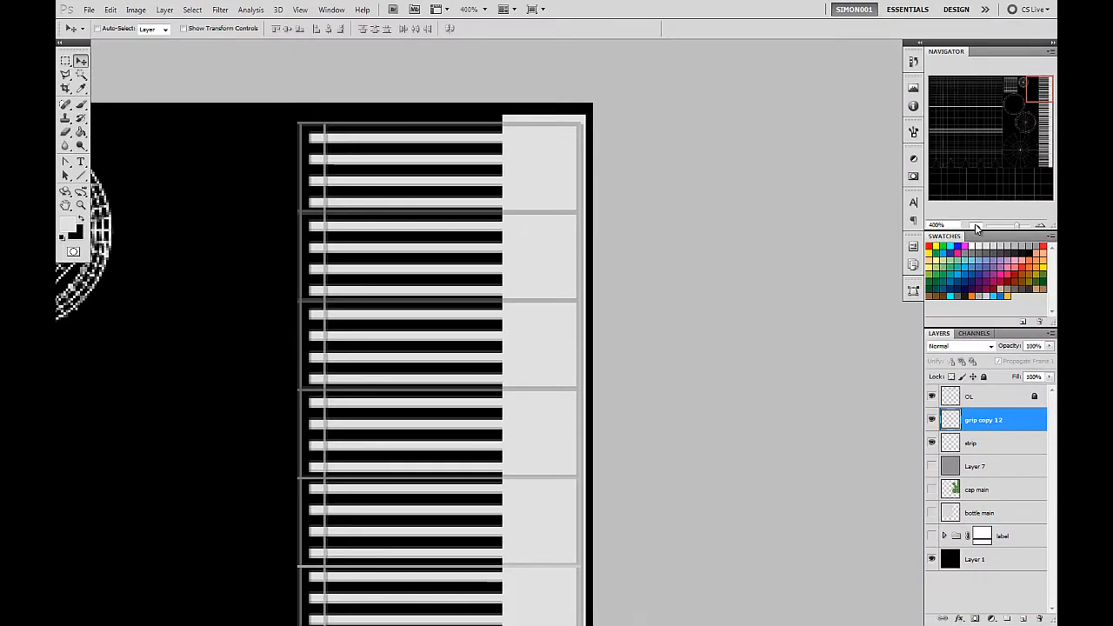
Duplicate the Shape 1 creeper face out of the label group, make the copy visible and place it above Layer 7.
left_click(976, 226)
left_click(976, 226)
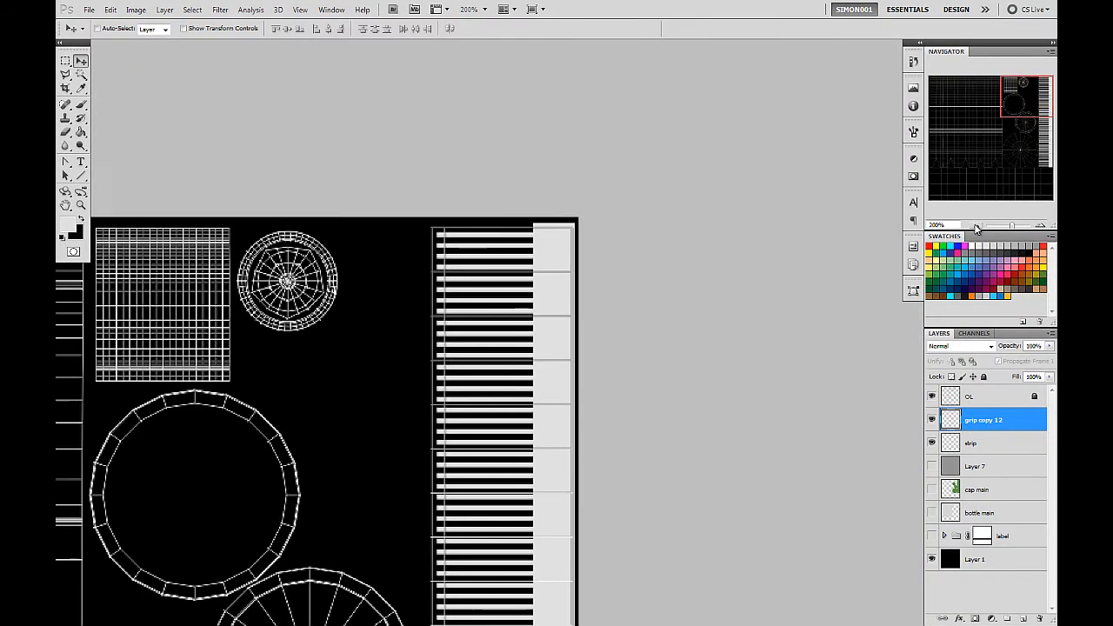
left_click(976, 226)
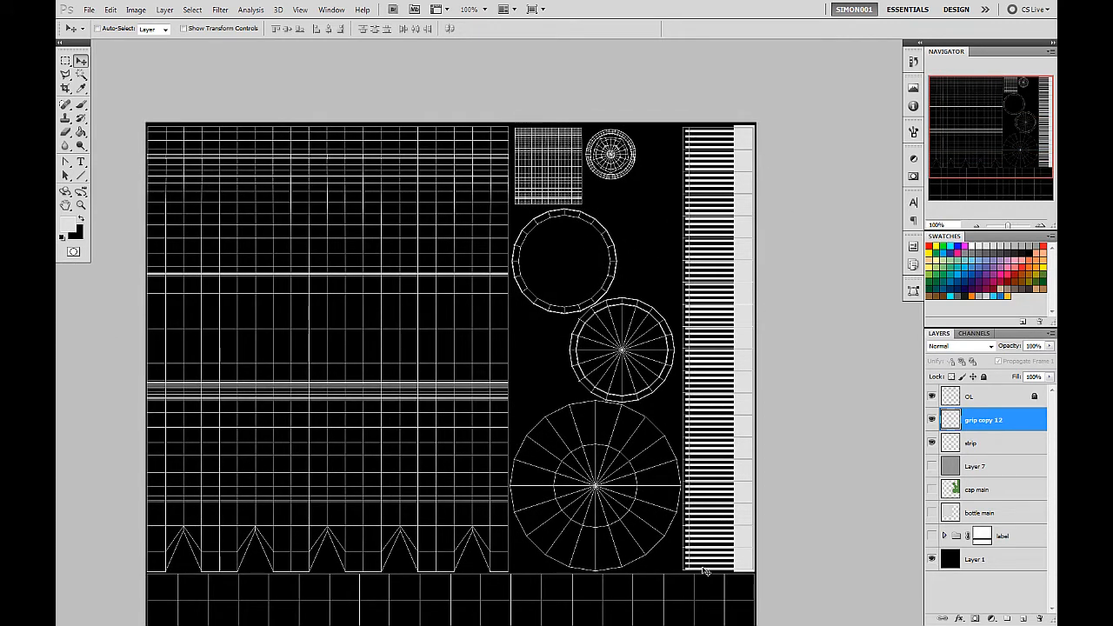
left_click_drag(693, 474, 617, 450)
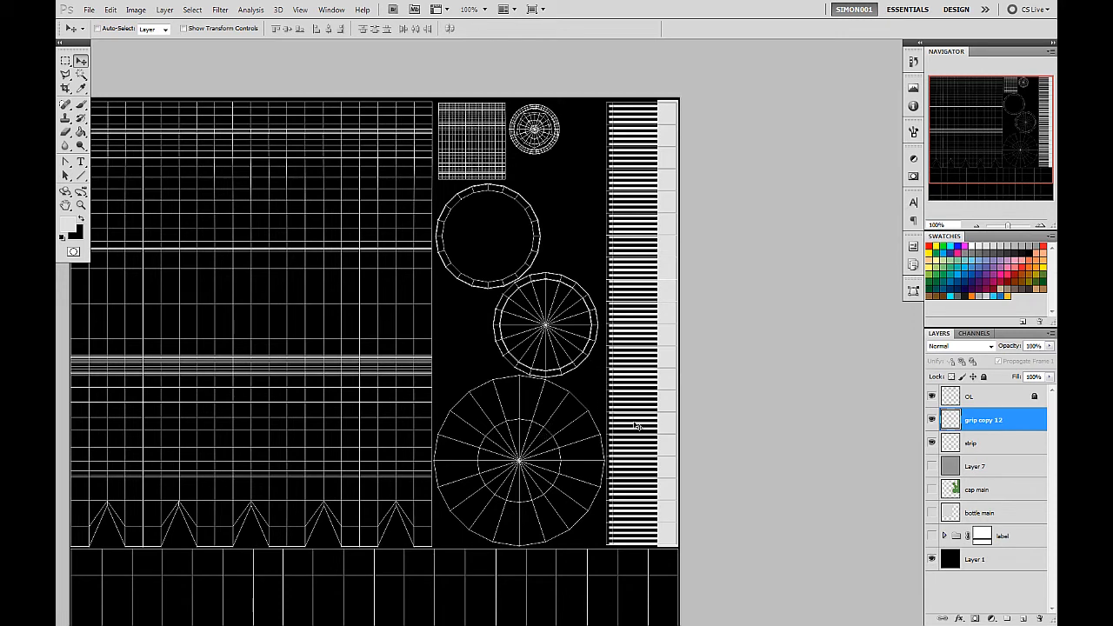
left_click_drag(480, 382, 614, 375)
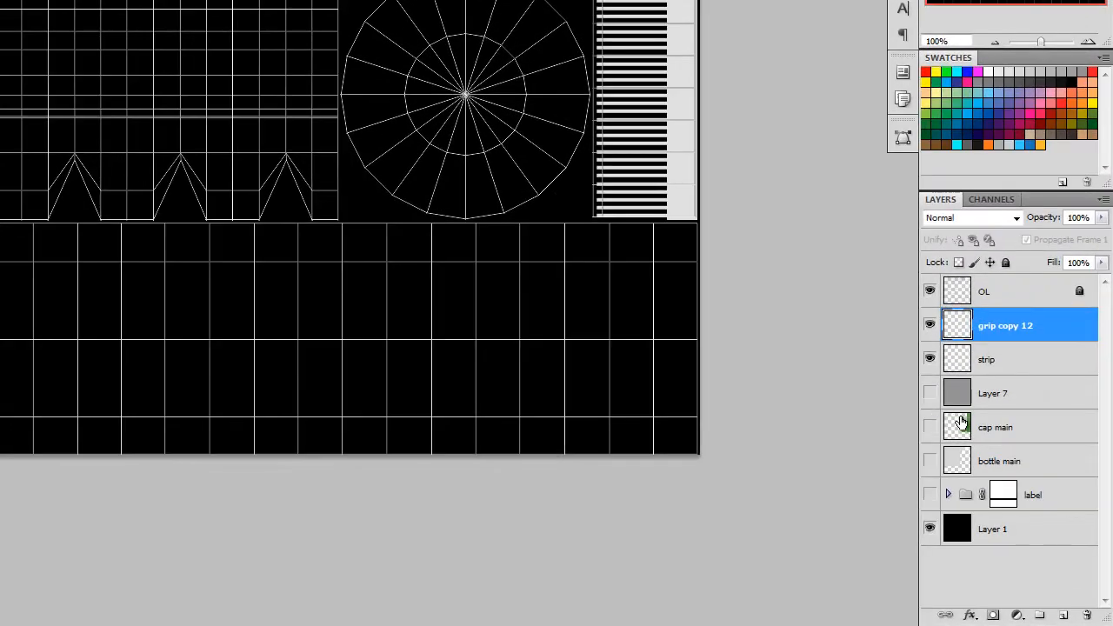
left_click(948, 494)
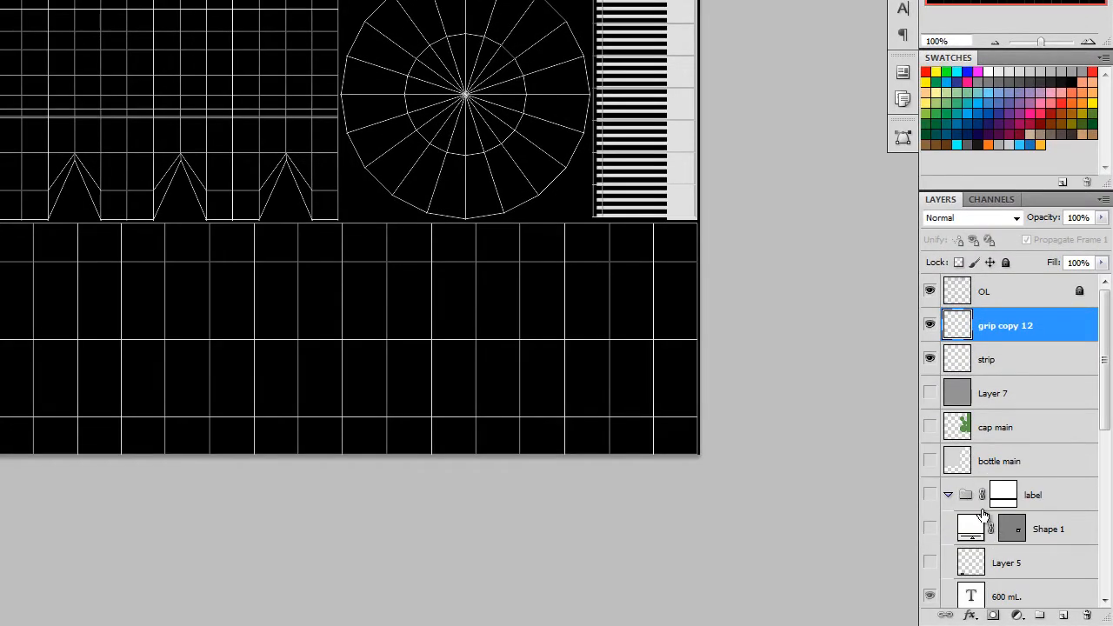
scroll(986, 514, "down", 2)
scroll(991, 516, "down", 2)
left_click(1074, 393)
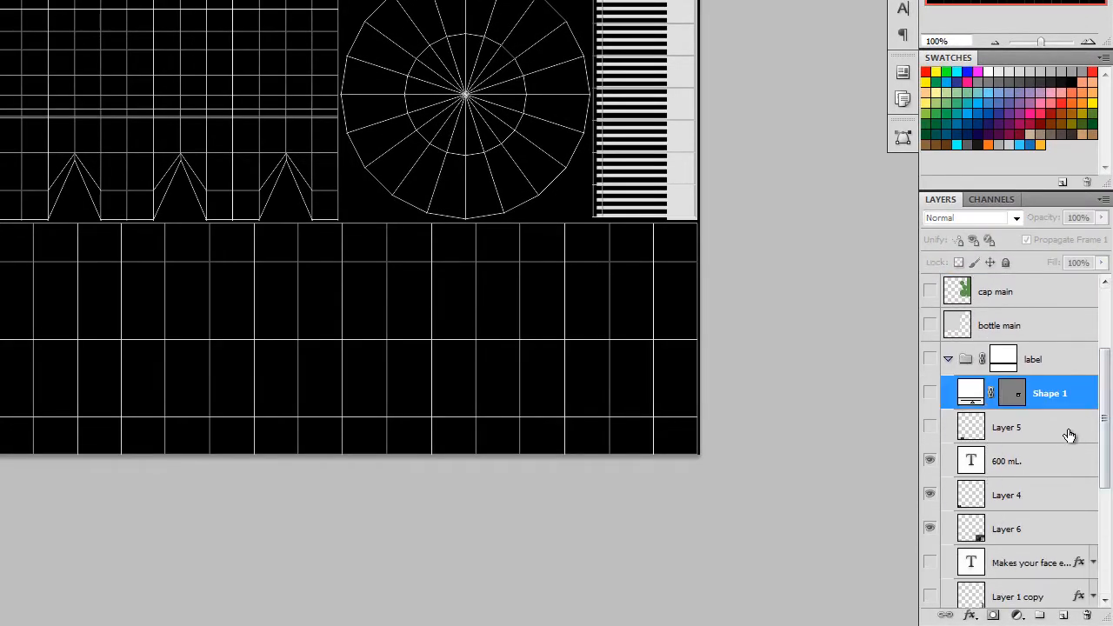
left_click_drag(1083, 392, 1064, 614)
left_click_drag(1055, 393, 1055, 301)
left_click(948, 388)
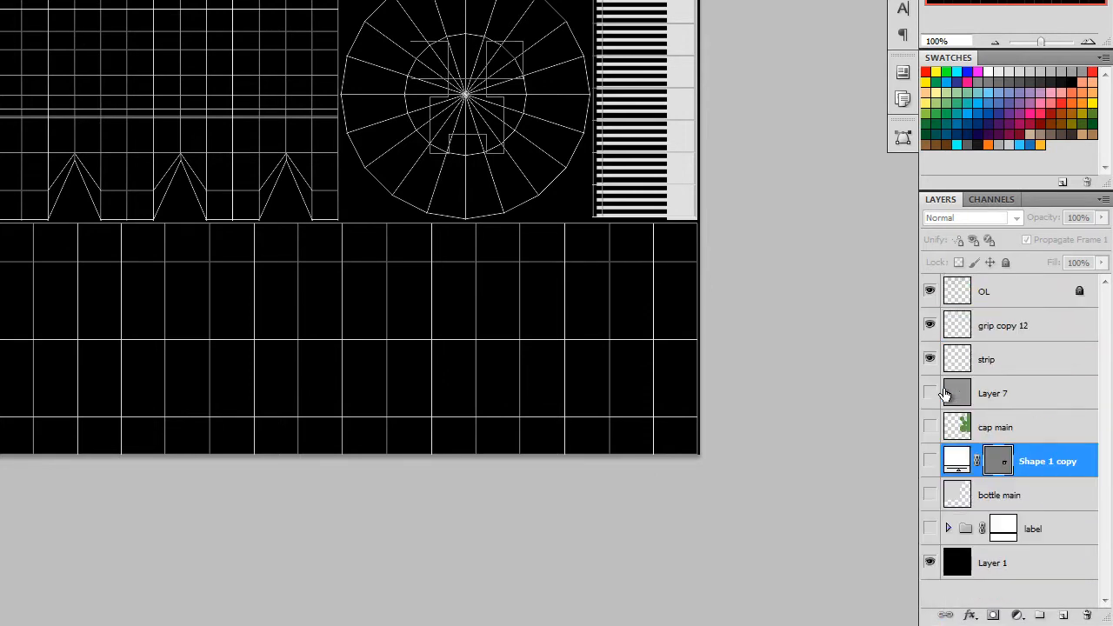
left_click(930, 461)
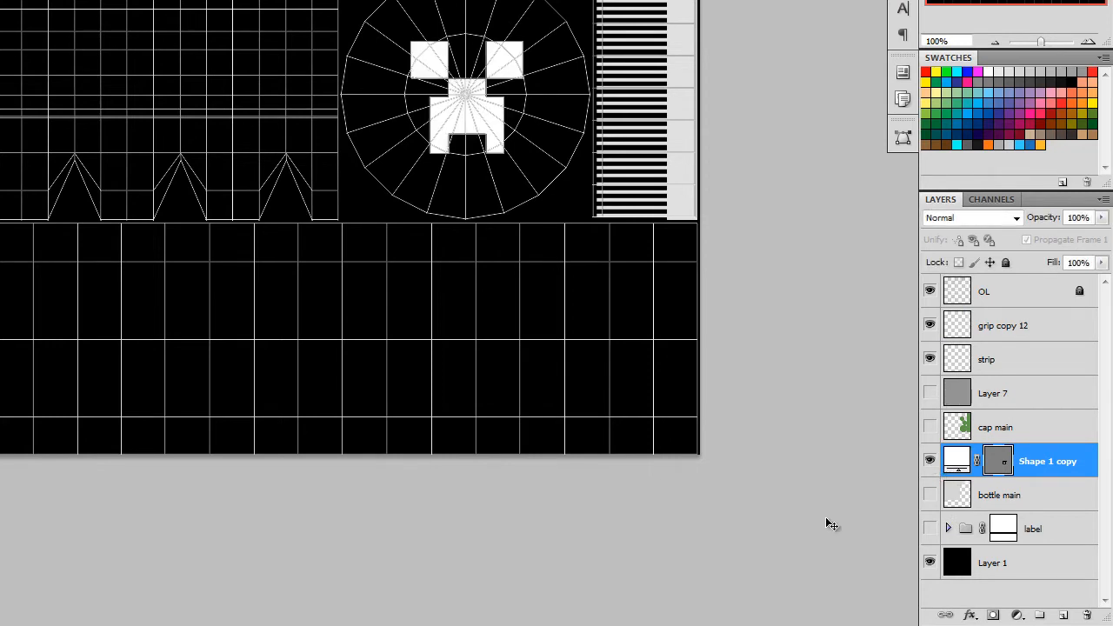
left_click_drag(1026, 465, 1032, 375)
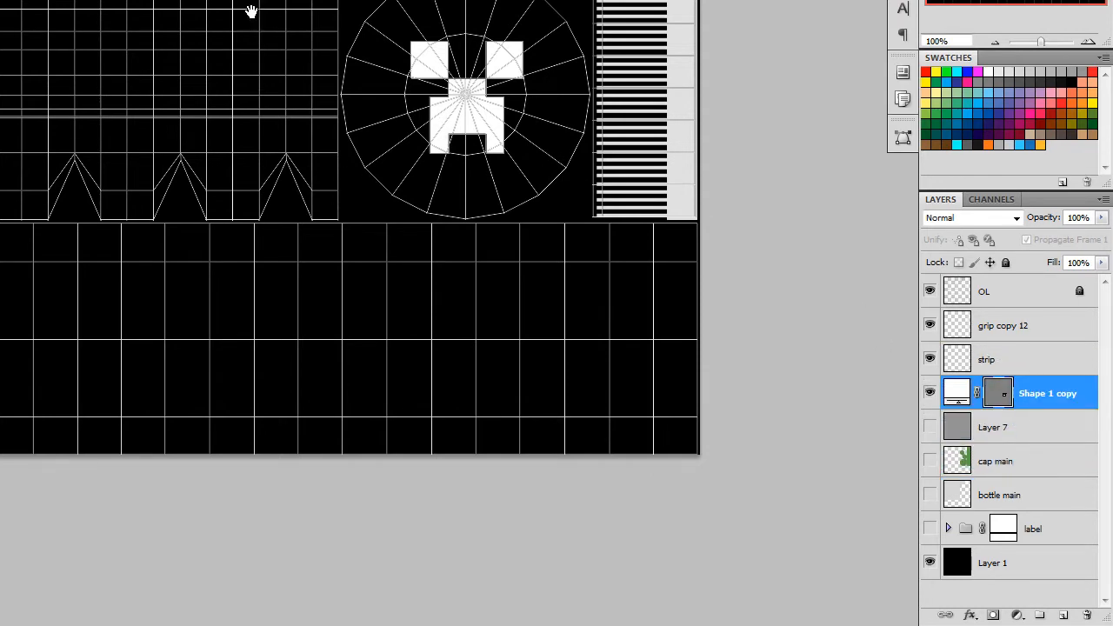
Move the creeper face copy onto the lower part of the bottle-body UVs and add a new layer above it.
left_click_drag(252, 9, 311, 128)
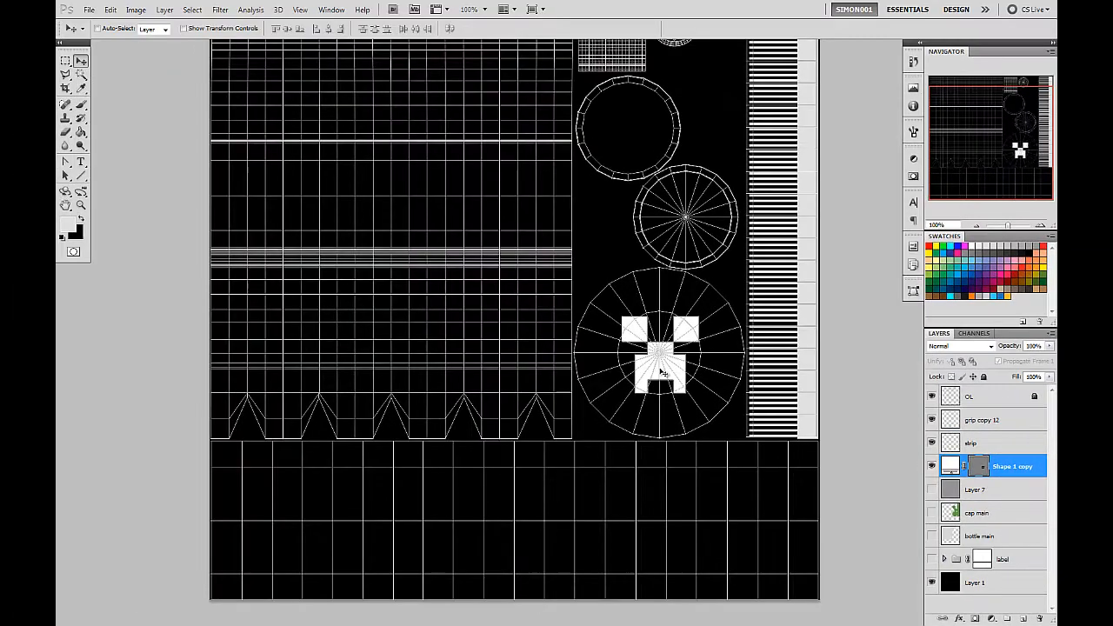
left_click_drag(661, 372, 489, 348)
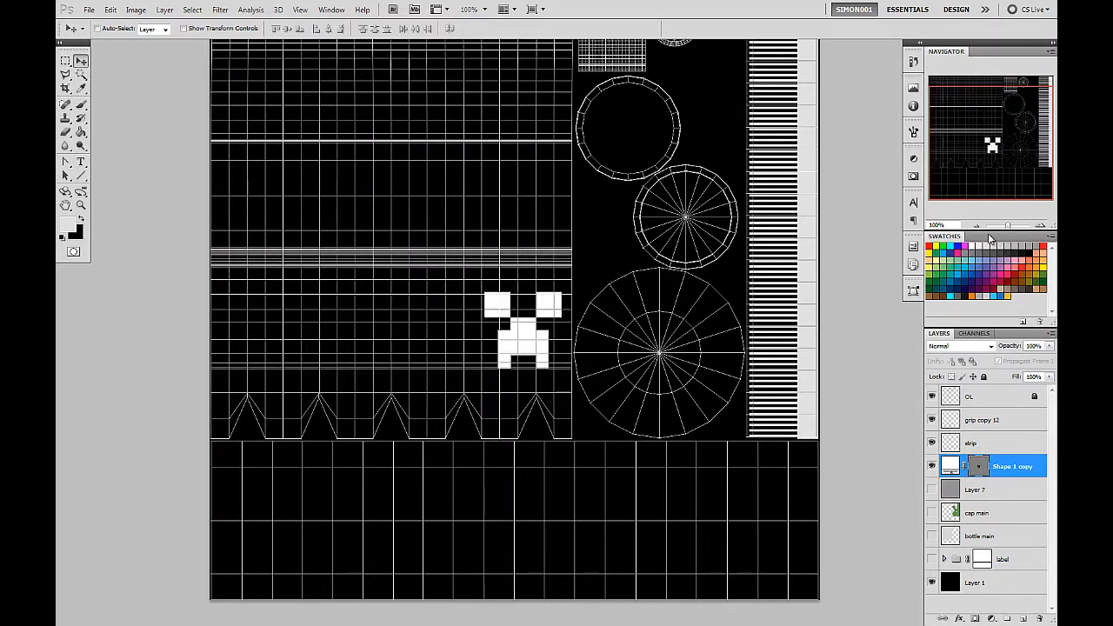
left_click_drag(995, 160, 996, 155)
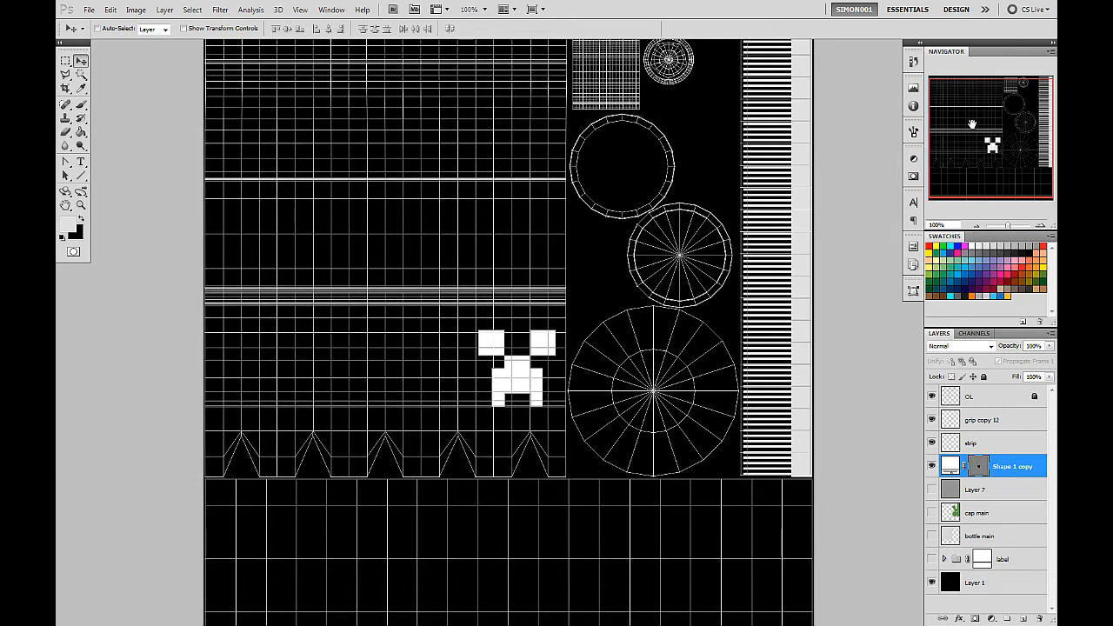
left_click_drag(986, 122, 982, 114)
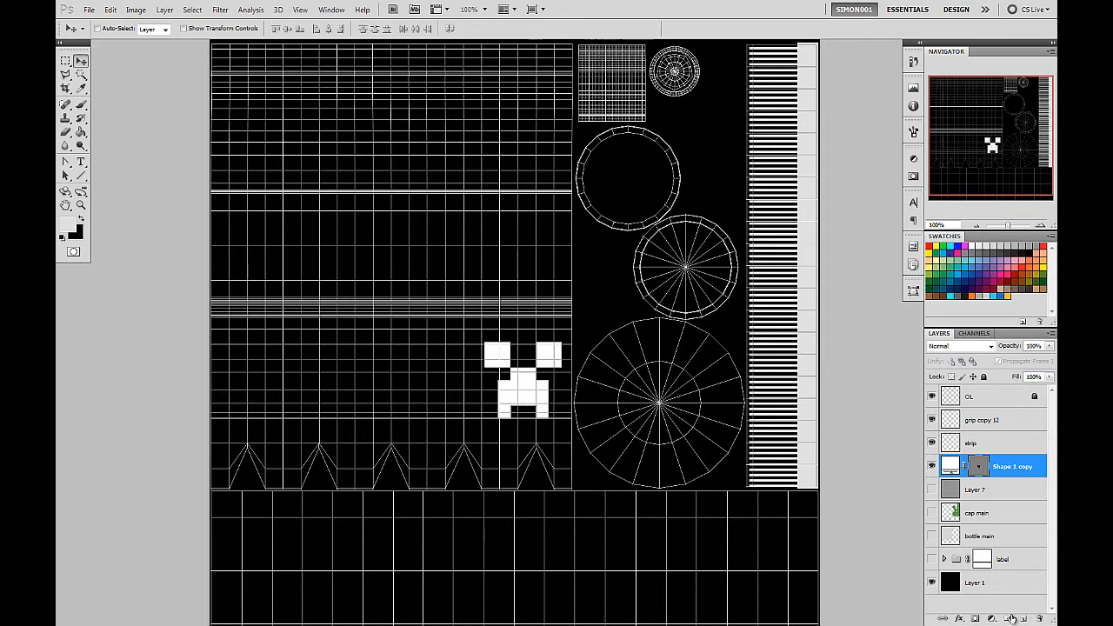
left_click(1024, 619)
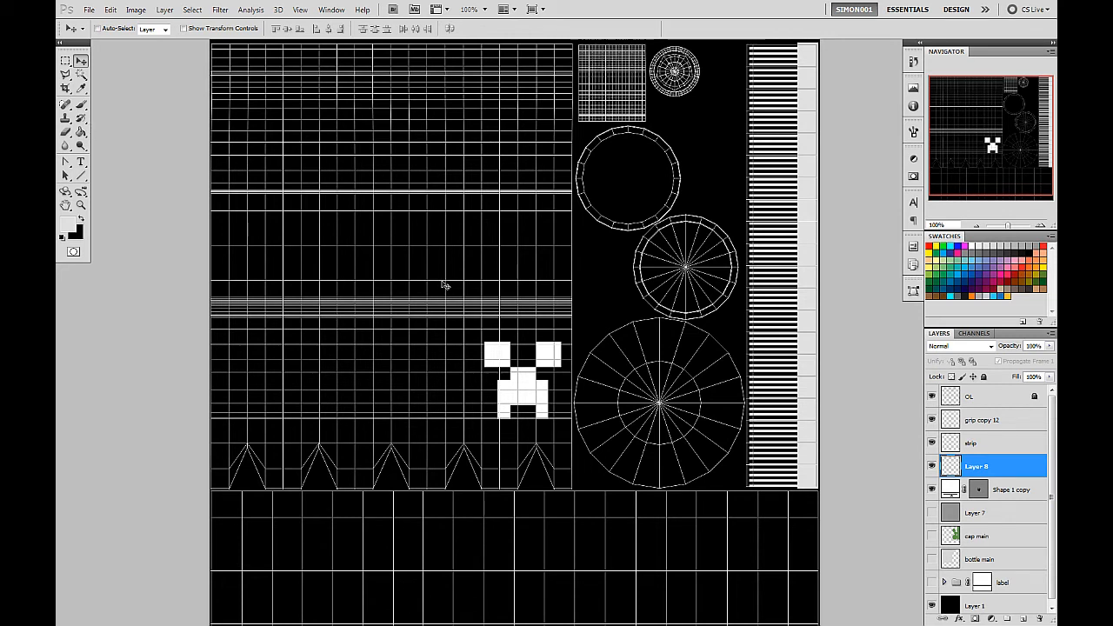
Switch to Maya, select faces around the bottle's label band to locate them in the UV layout, and clear the selection.
key("alt+Tab")
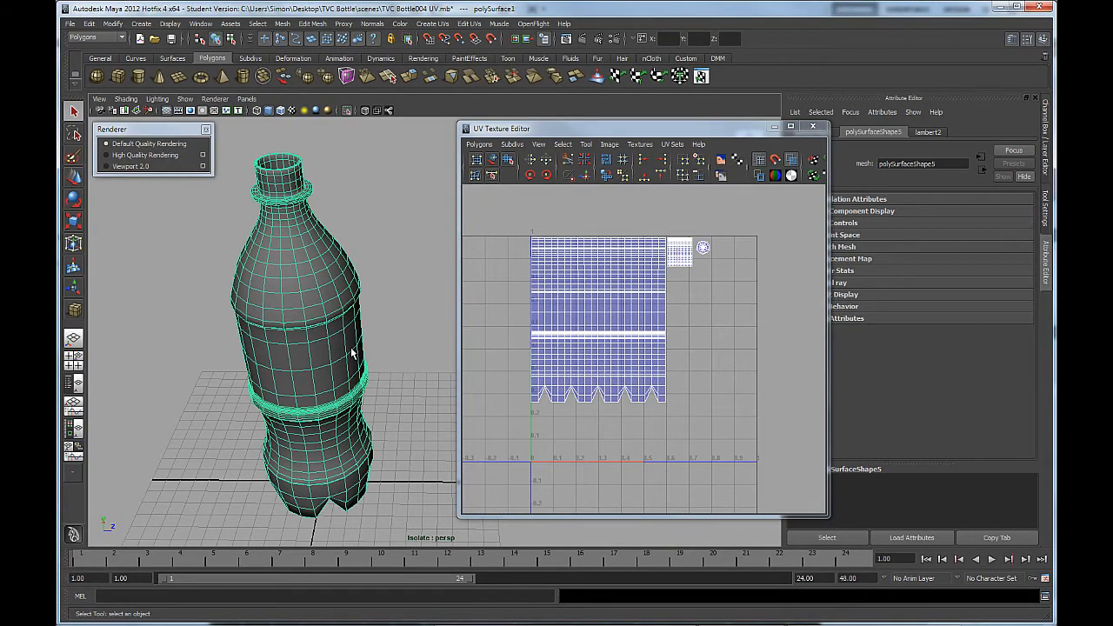
left_click_drag(322, 339, 262, 244)
left_click_drag(398, 251, 383, 273)
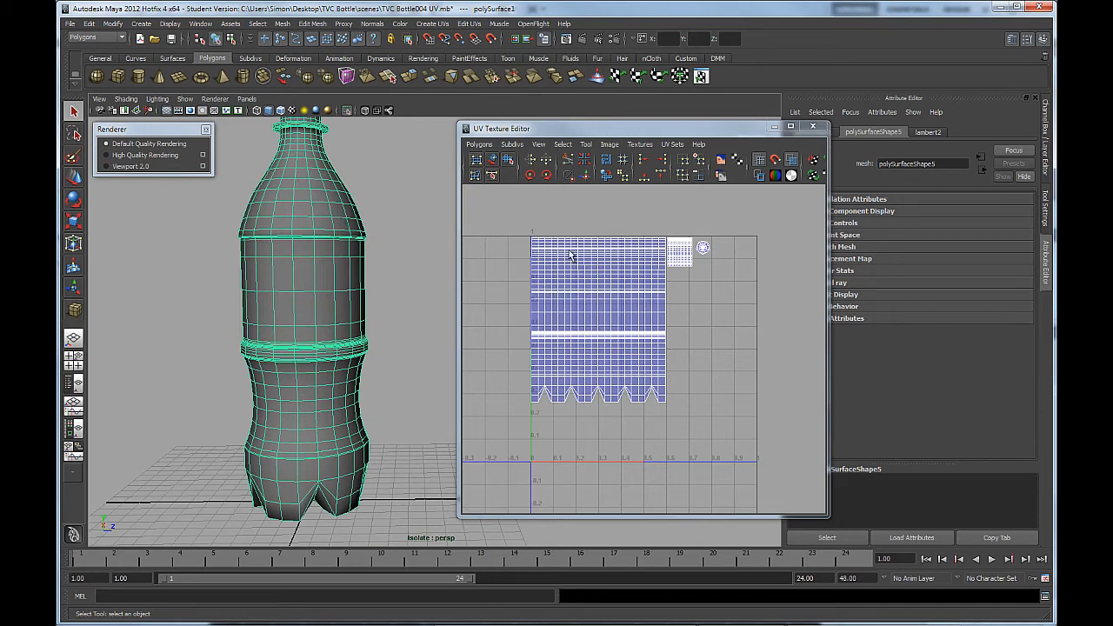
scroll(638, 355, "up", 4)
left_click_drag(594, 266, 684, 322)
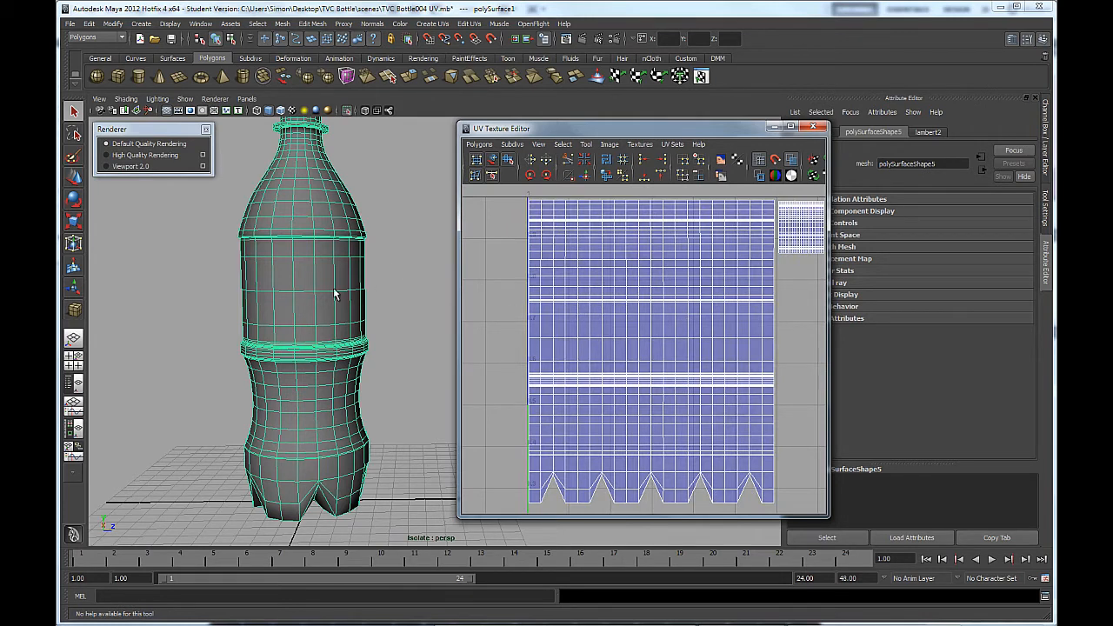
right_click(324, 261)
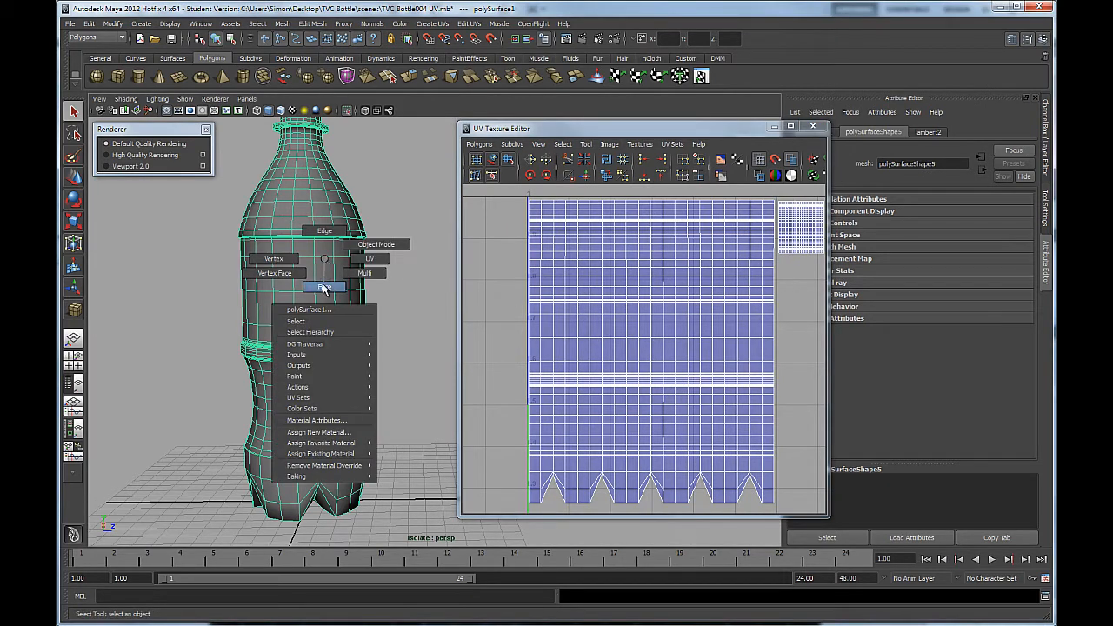
left_click(374, 282)
left_click_drag(382, 274, 207, 302)
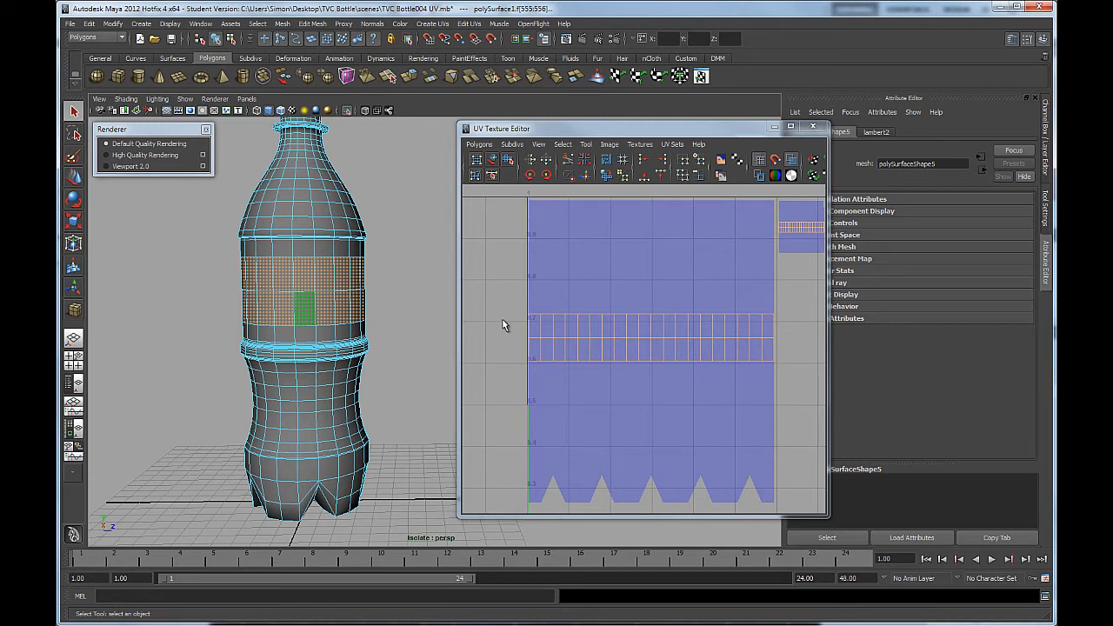
left_click(371, 317)
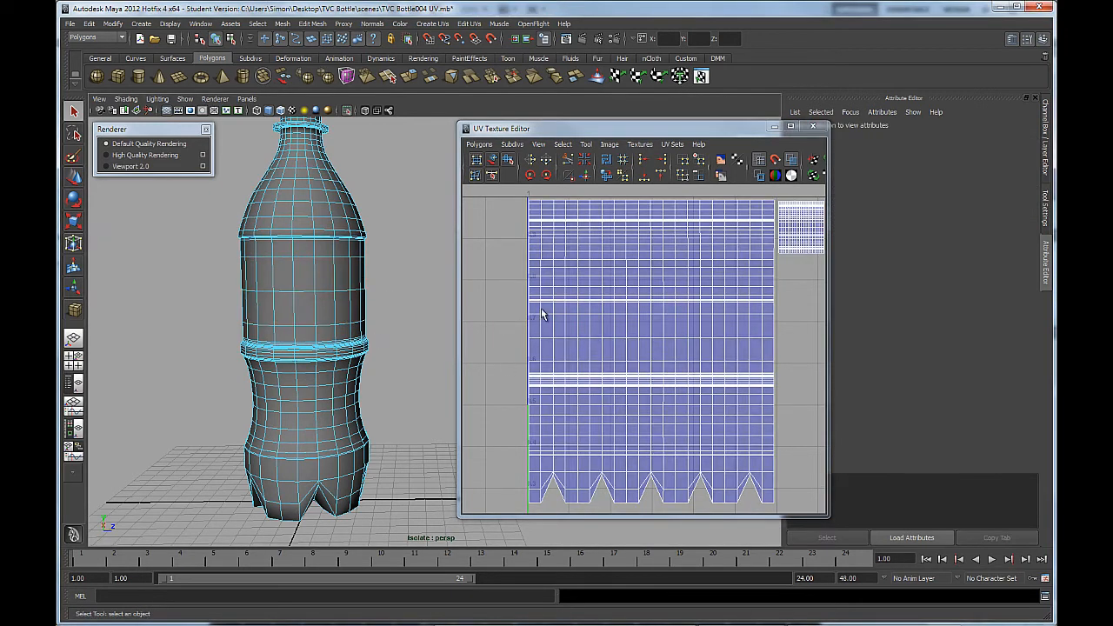
Select the full-width label band faces in the UV layout to match them to the model, clear the selection and view the bottle's neck.
left_click_drag(522, 310, 777, 369)
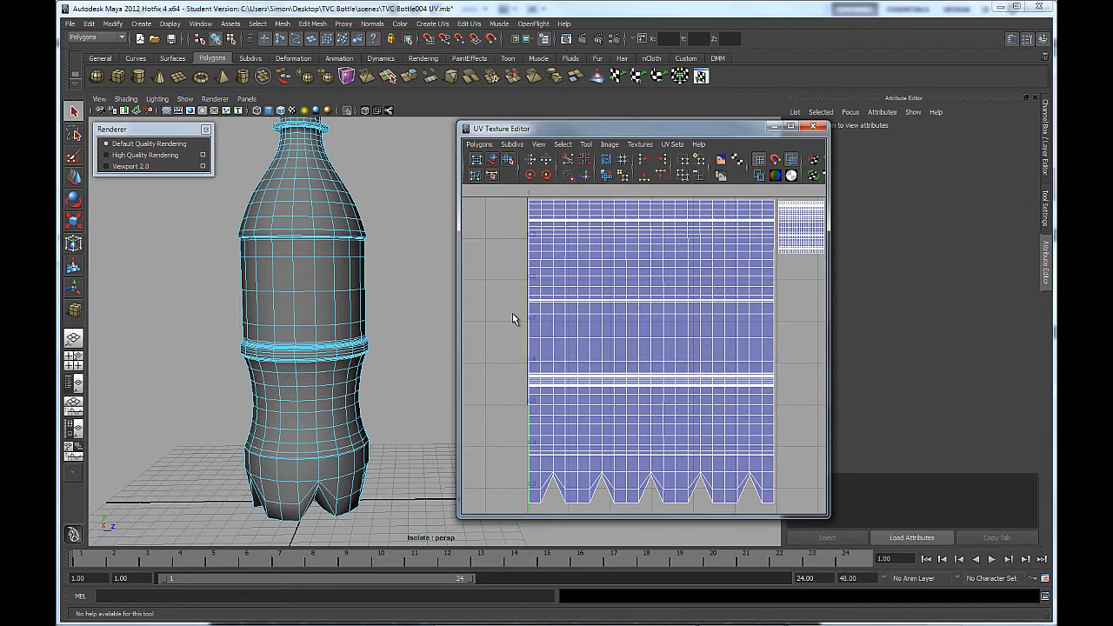
right_click(566, 319)
left_click(524, 313)
left_click_drag(525, 313, 783, 374)
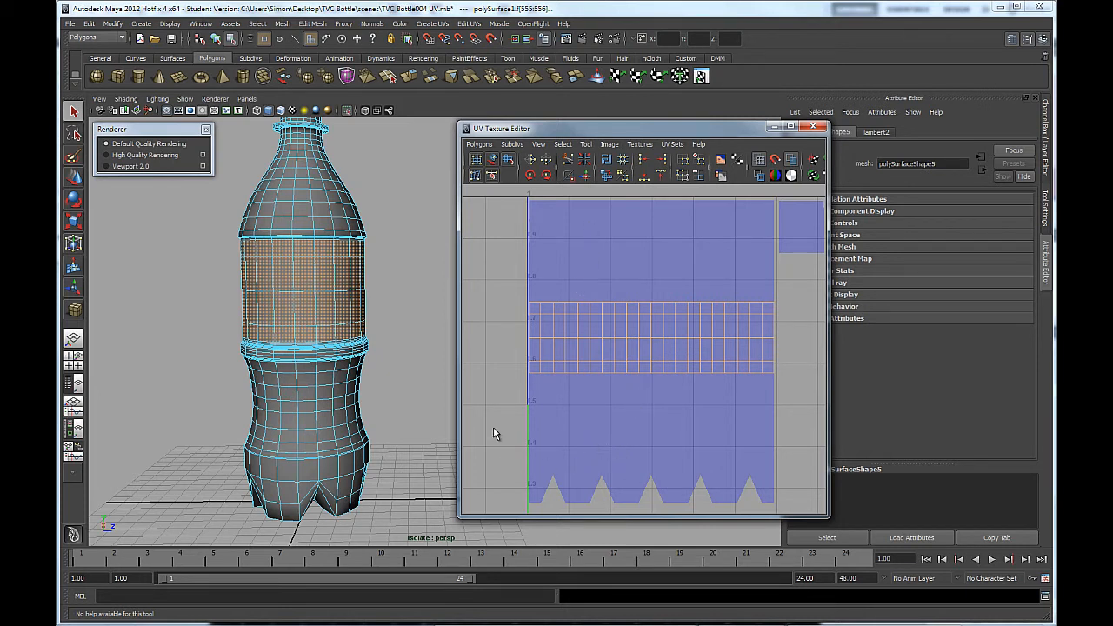
left_click(405, 400)
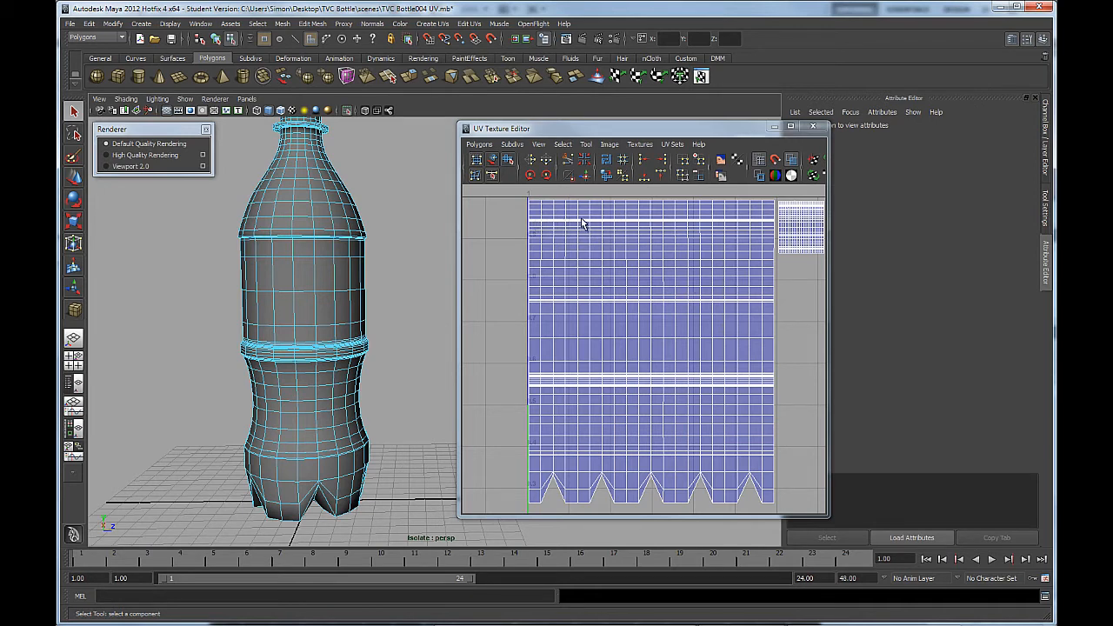
left_click_drag(340, 176, 334, 189)
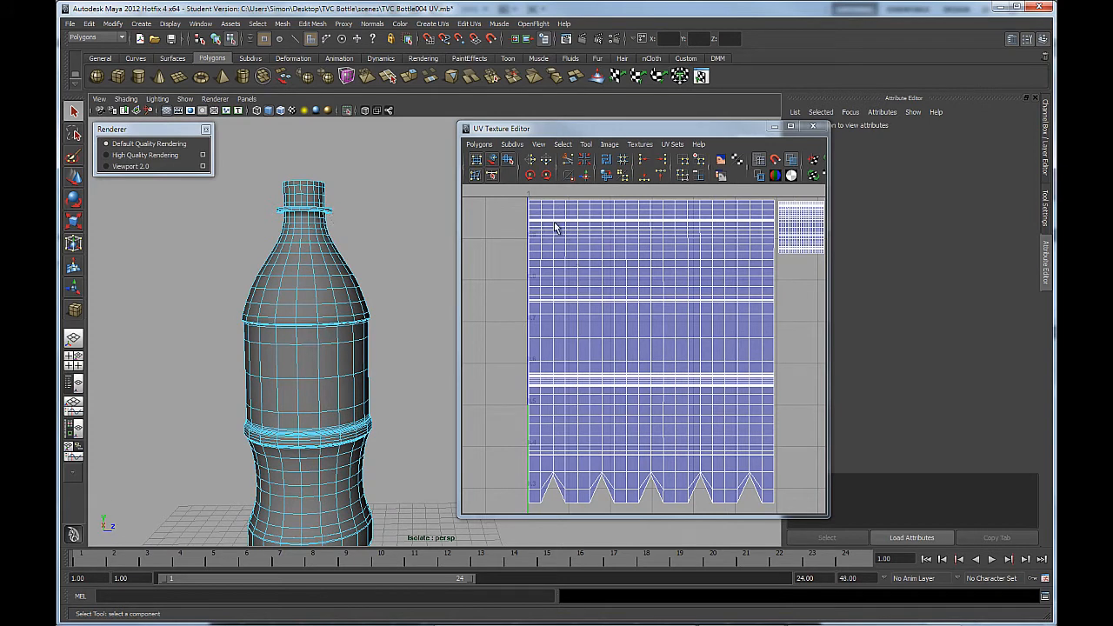
Switch back to Photoshop and brush three red lines across the bottle-body UVs on Layer 8, at the neck ring and both label band edges.
key("alt+Tab")
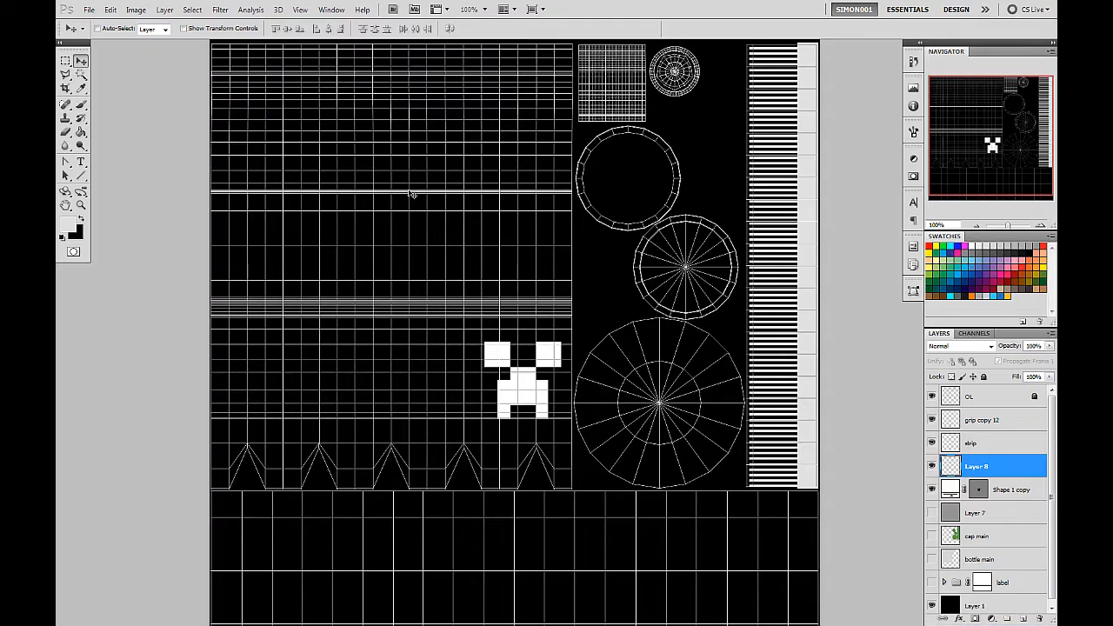
left_click_drag(435, 199, 428, 311)
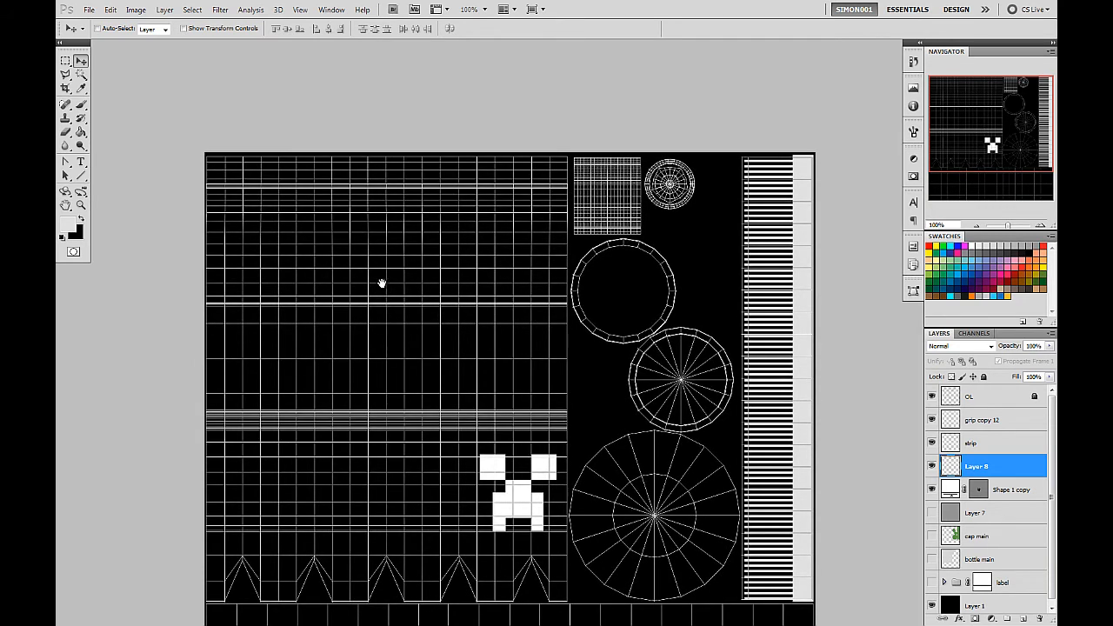
left_click_drag(408, 302, 405, 271)
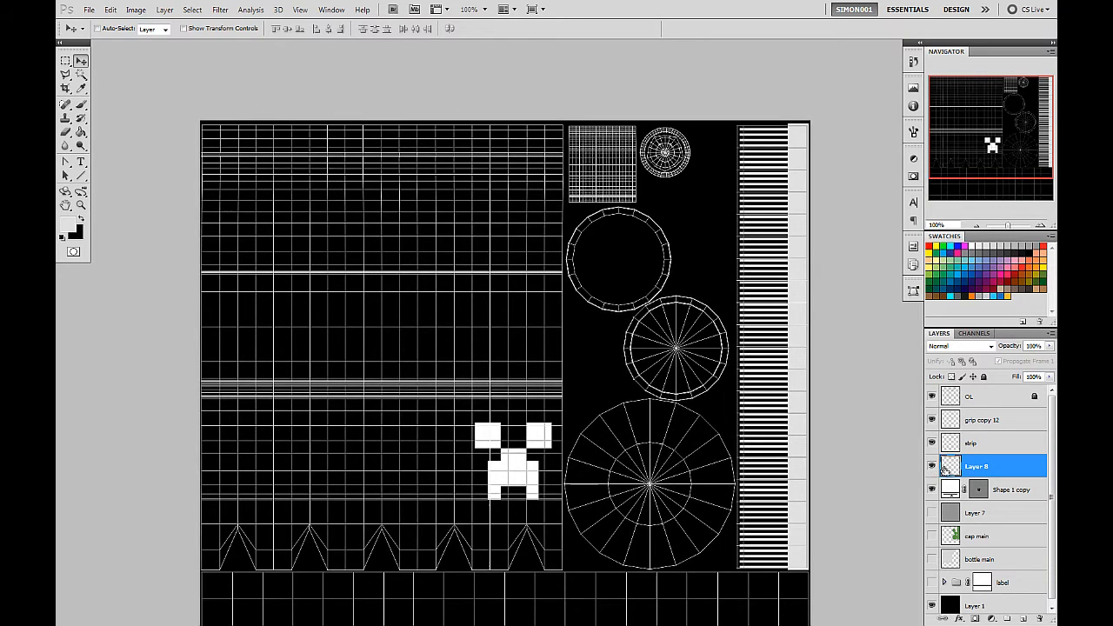
left_click(948, 470, "ctrl")
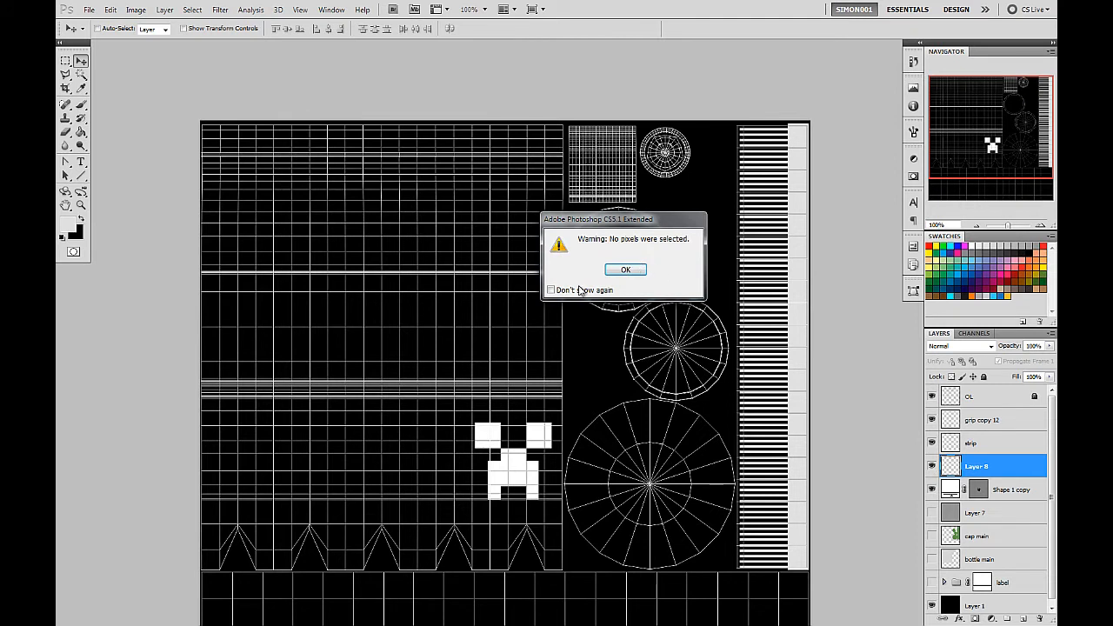
left_click(629, 271)
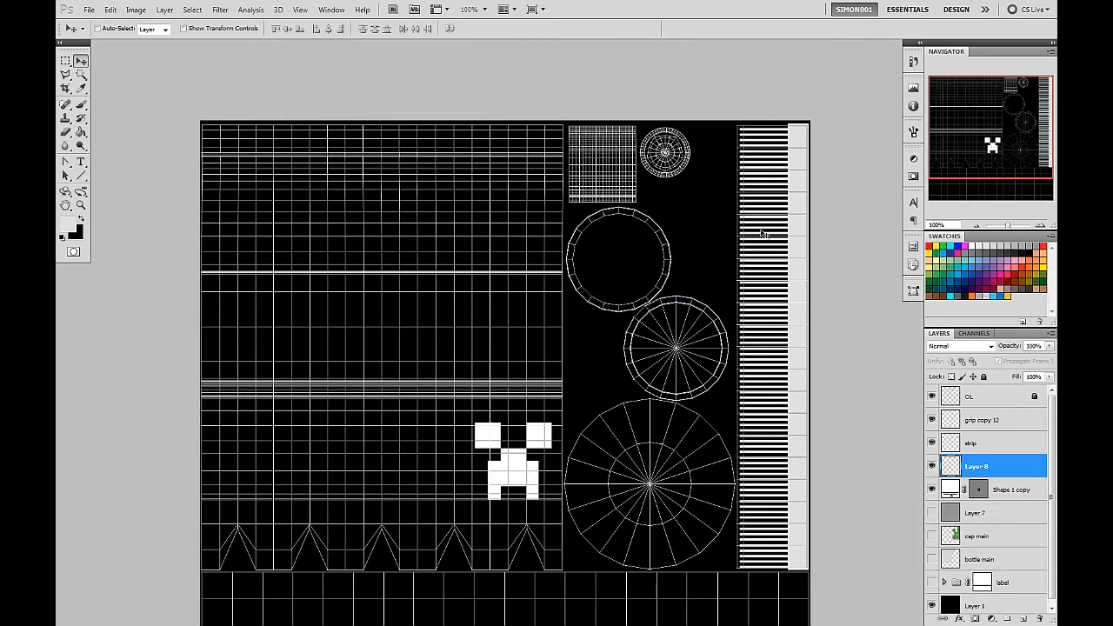
left_click(82, 107)
left_click(126, 104)
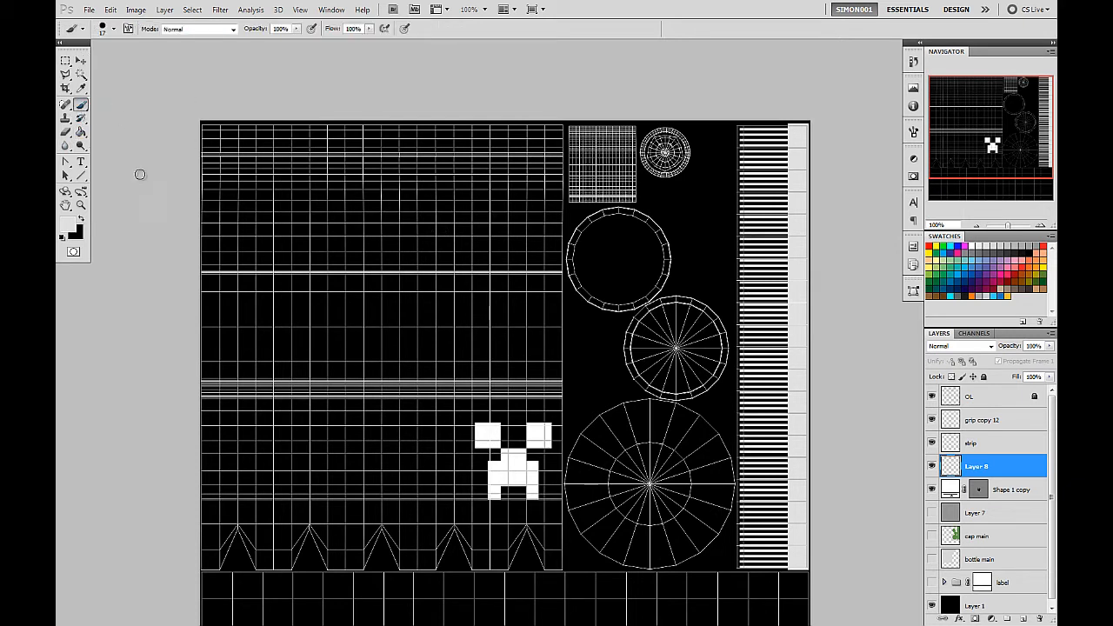
left_click(1042, 246)
left_click_drag(198, 154, 572, 154)
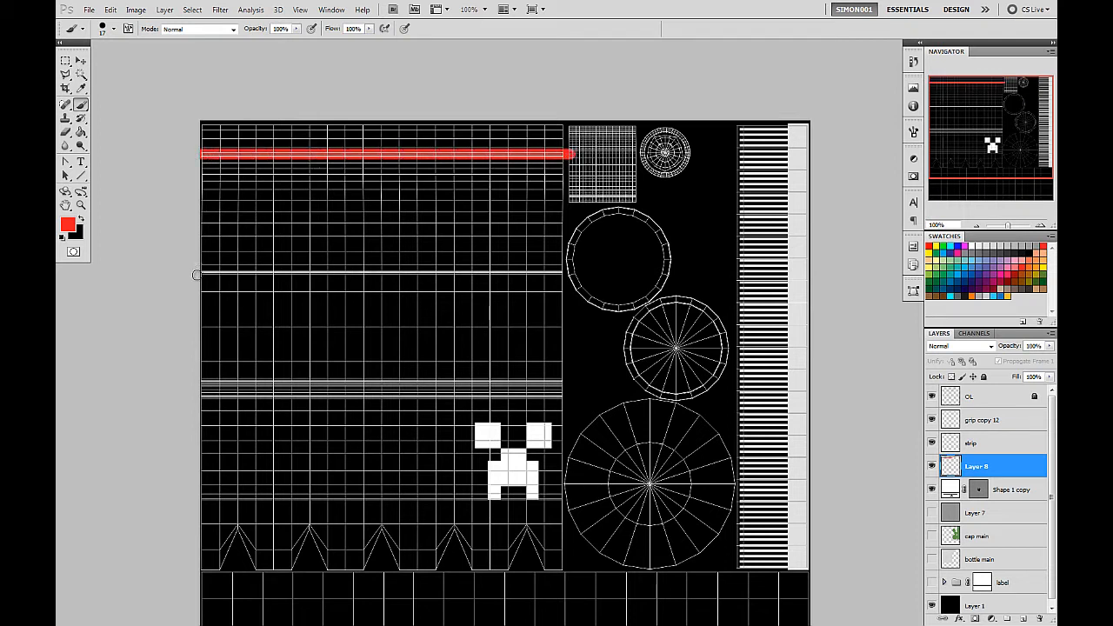
left_click_drag(198, 273, 576, 274)
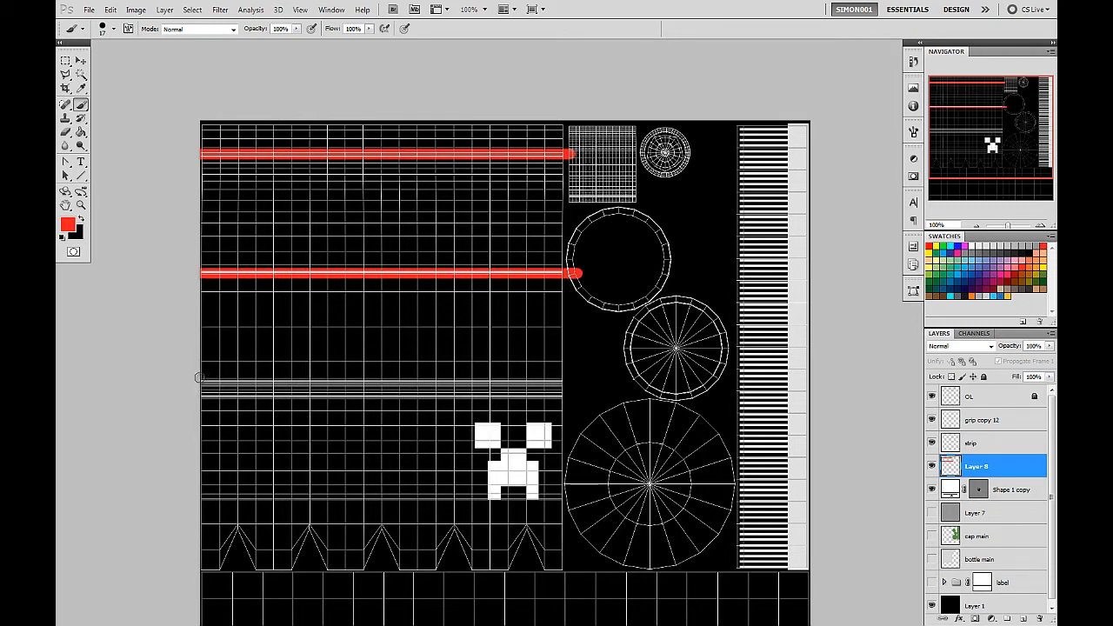
left_click_drag(199, 379, 568, 378)
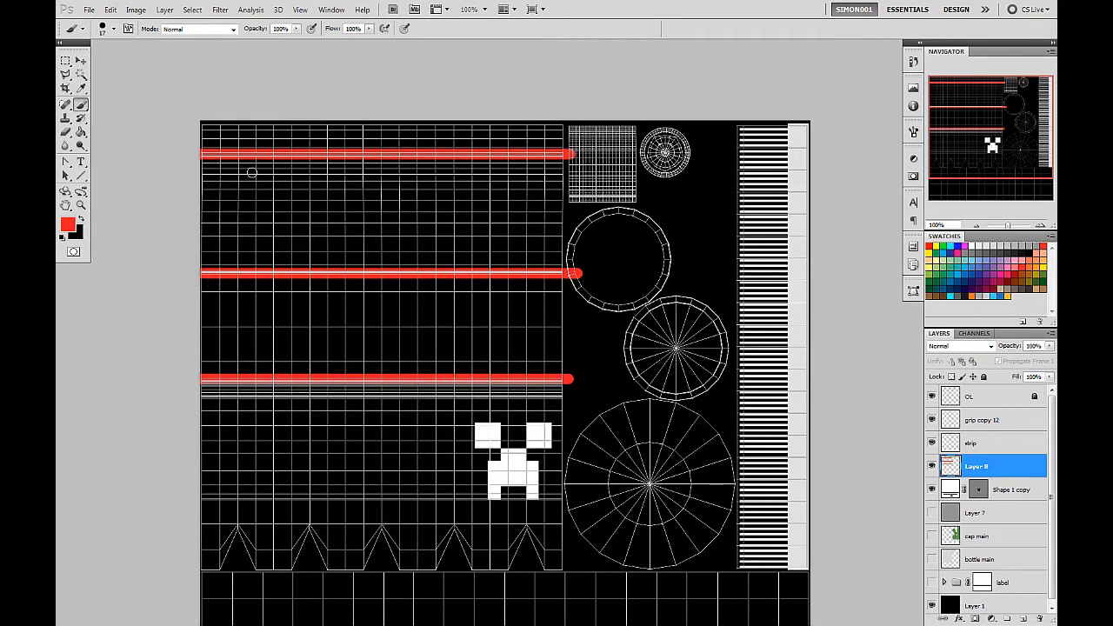
Brush red diagonal hatching over the bottle-body UV zones above the neck ring line and between the two label edge lines.
mouse_move(210, 151)
left_mouse_down()
mouse_move(246, 128)
mouse_move(330, 114)
mouse_move(422, 133)
mouse_move(570, 128)
left_mouse_up()
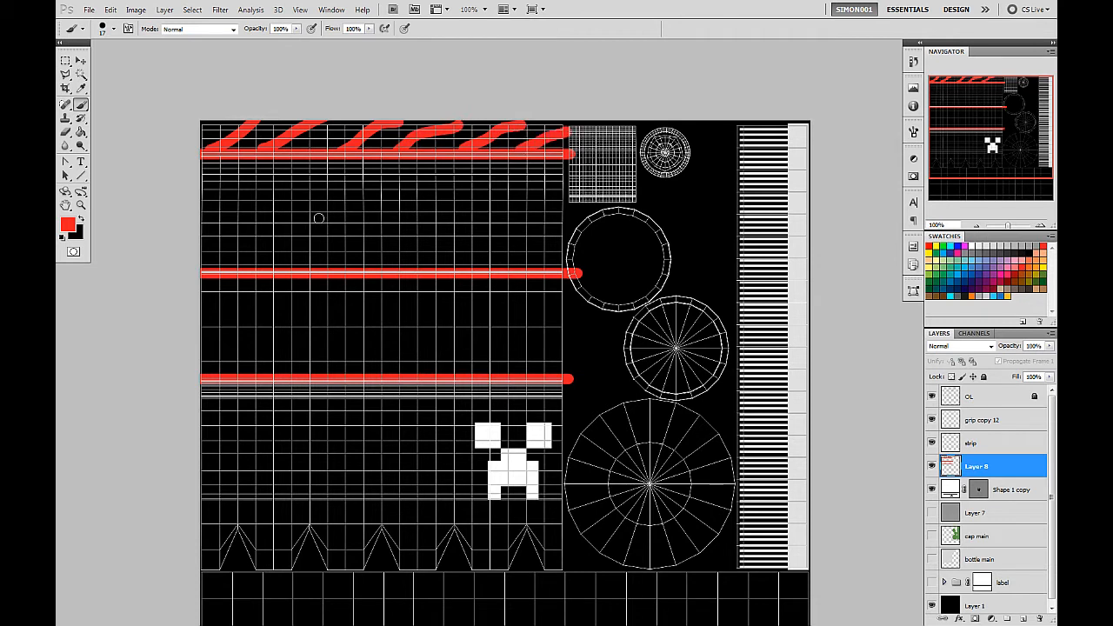
left_click_drag(220, 285, 180, 322)
left_click_drag(277, 278, 224, 374)
left_click_drag(336, 278, 293, 374)
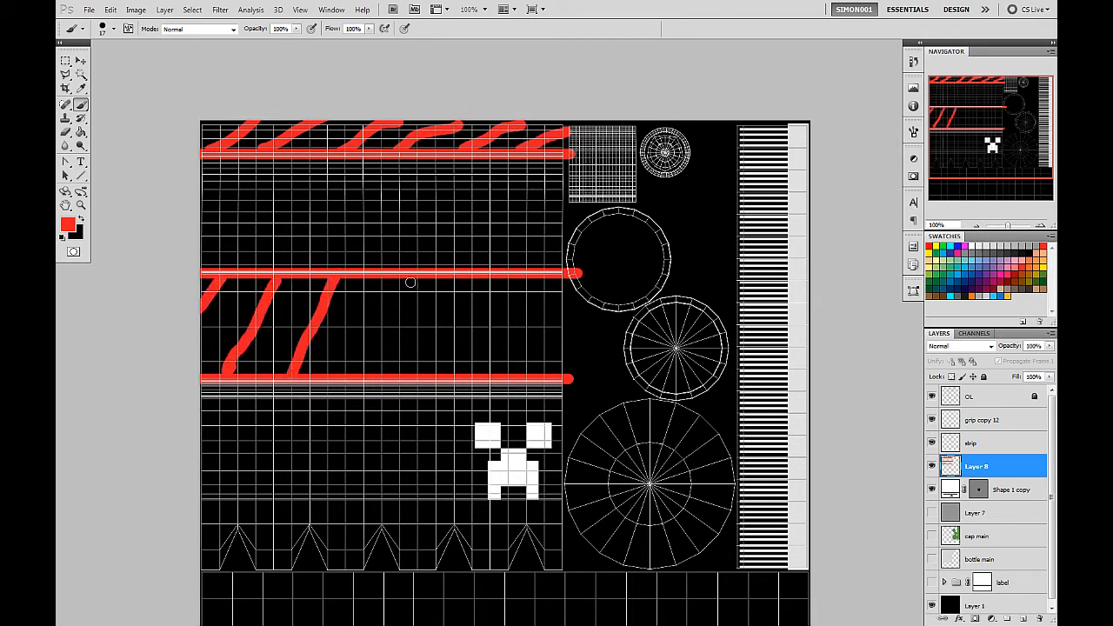
left_click_drag(410, 280, 401, 315)
left_click_drag(379, 363, 375, 375)
left_click_drag(491, 279, 447, 374)
left_click_drag(557, 277, 518, 374)
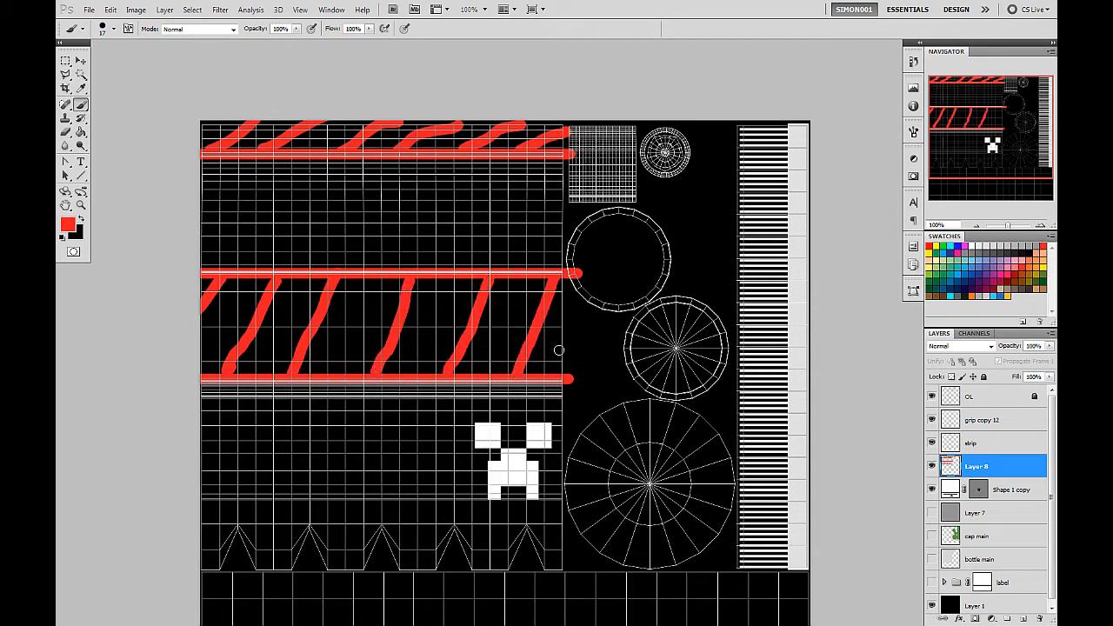
left_click_drag(571, 347, 569, 379)
Activate the Move tool and select the Shape 1 copy layer holding the creeper face.
scroll(487, 342, "down", 5)
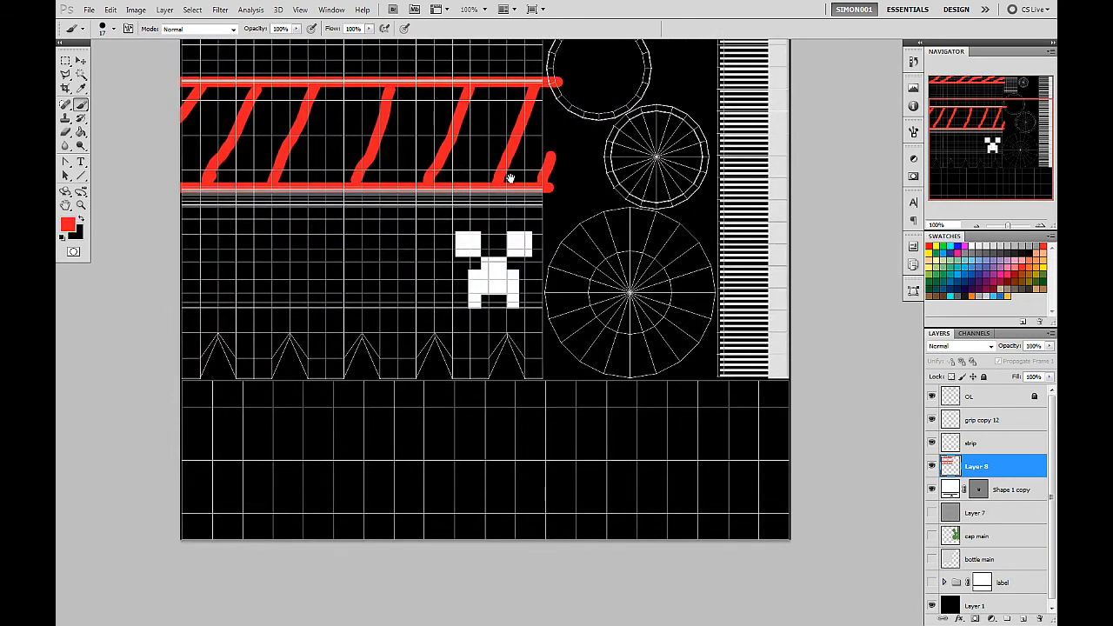
left_click_drag(511, 178, 544, 368)
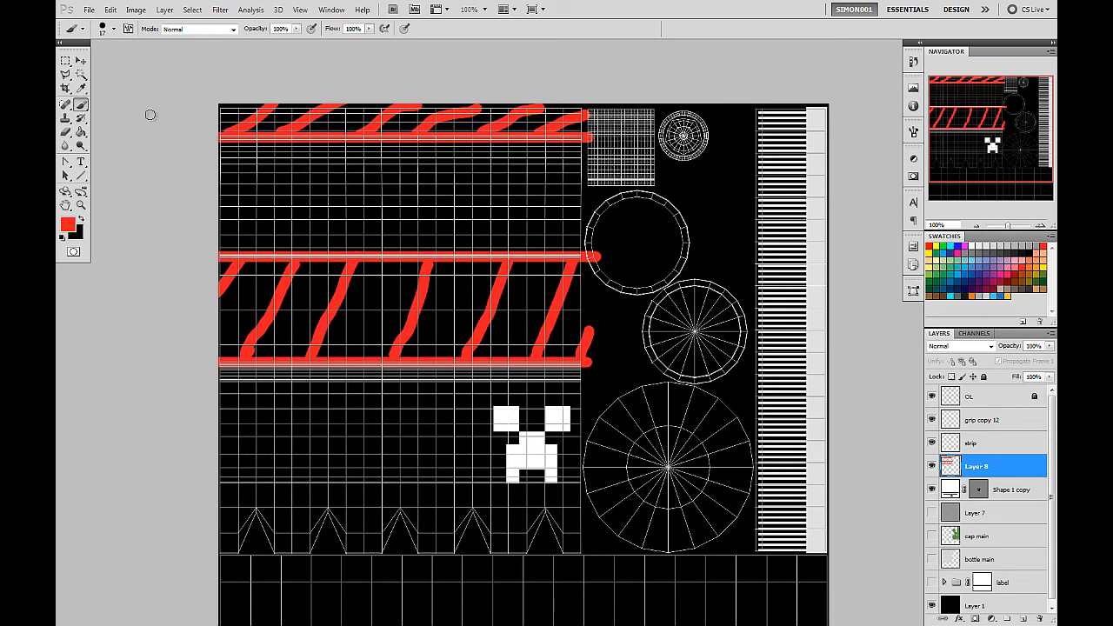
left_click_drag(618, 414, 593, 334)
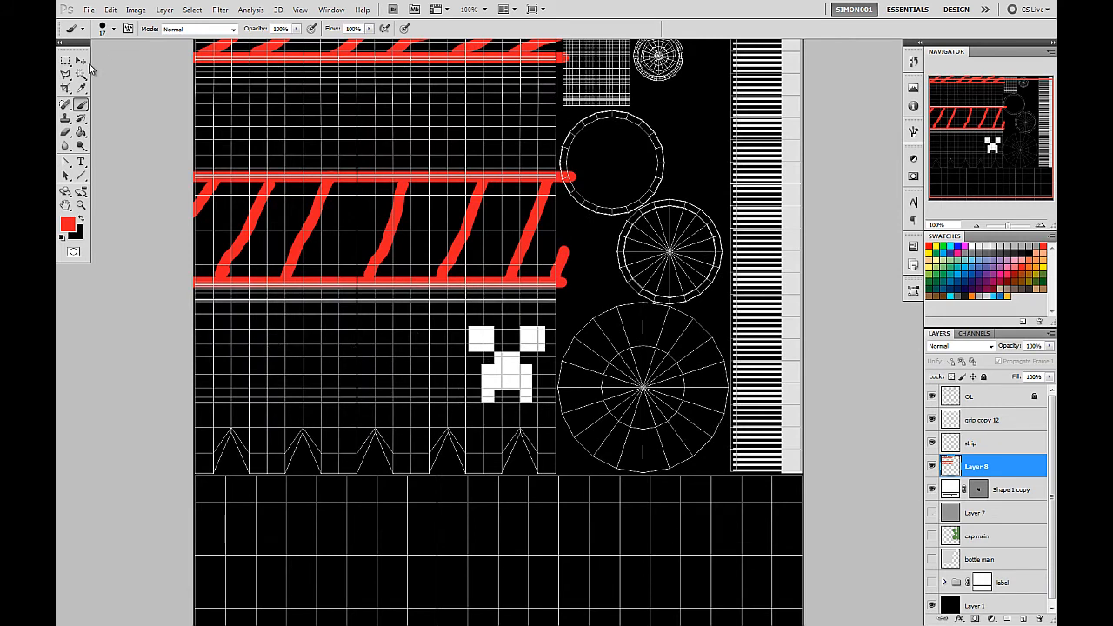
key("v")
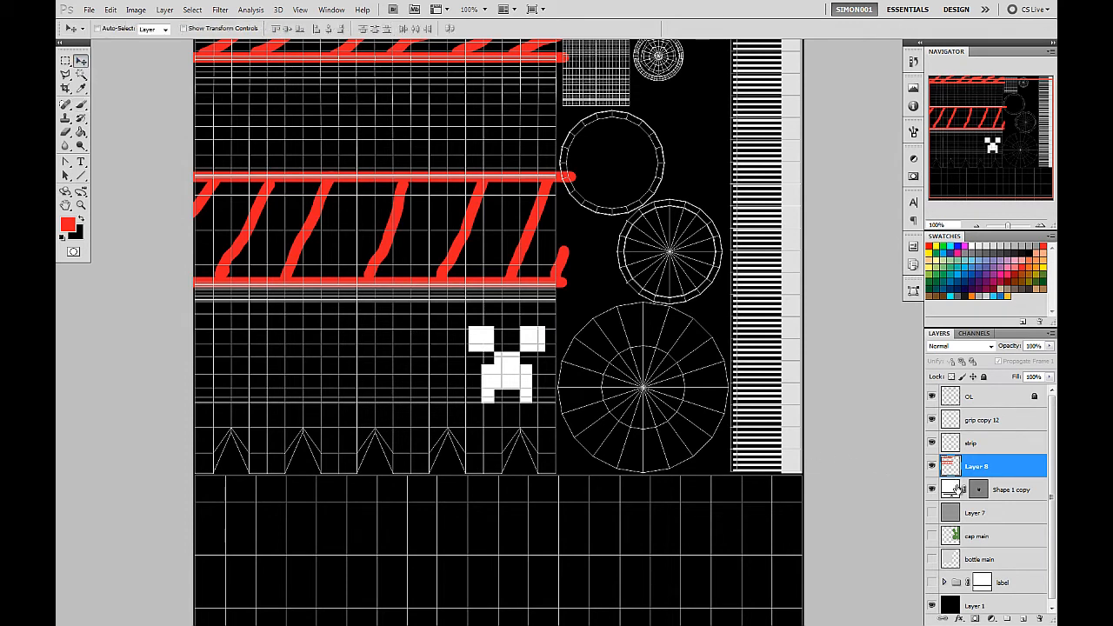
left_click(1003, 494)
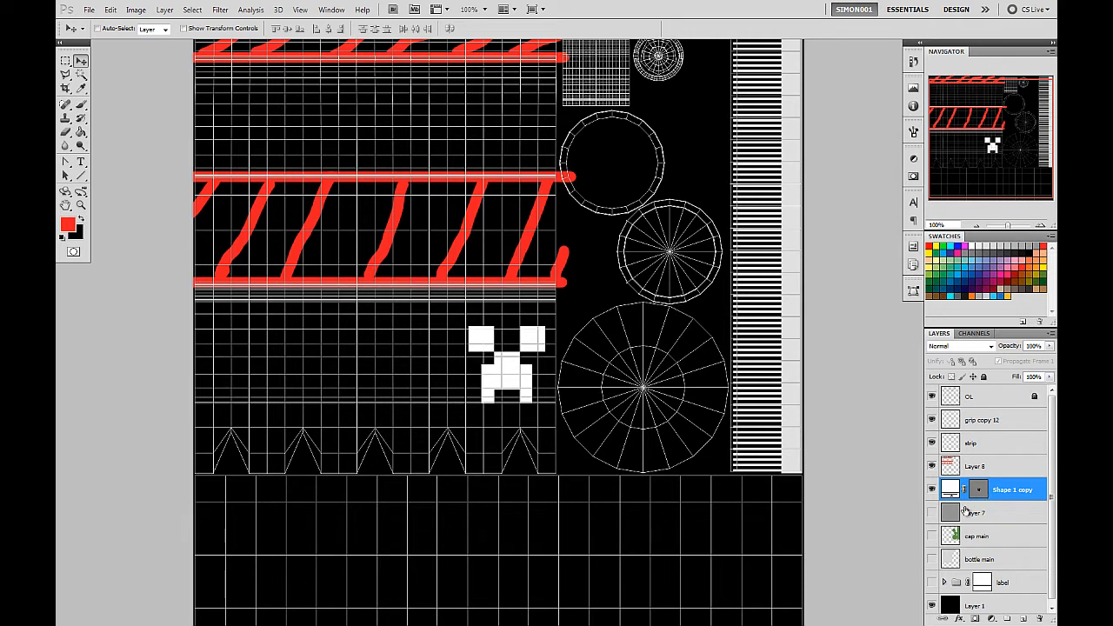
left_click(69, 163)
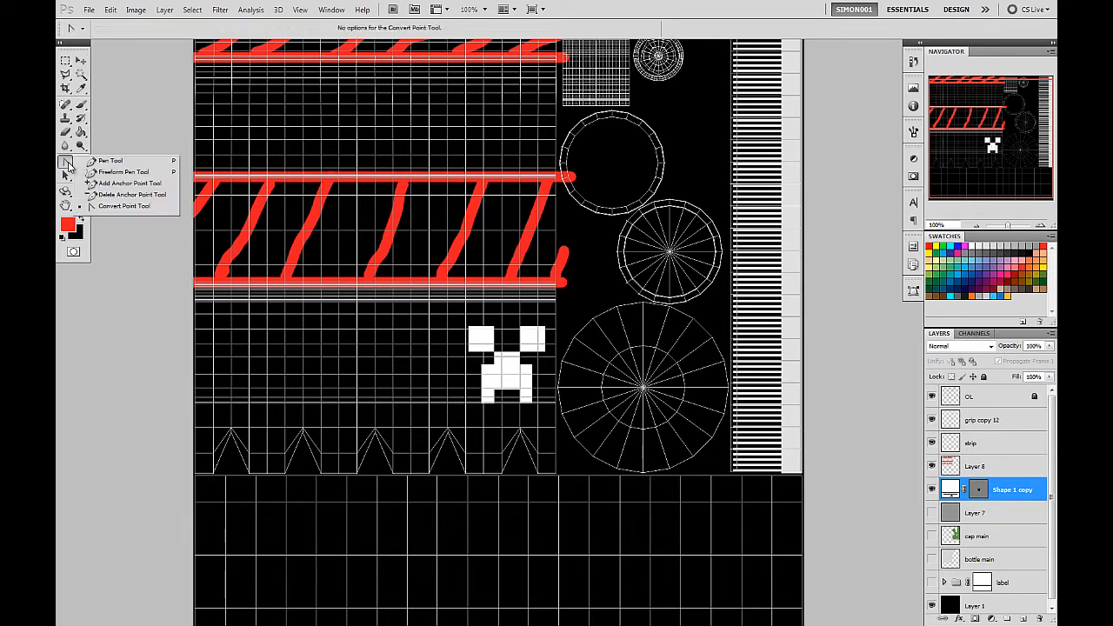
left_click(85, 163)
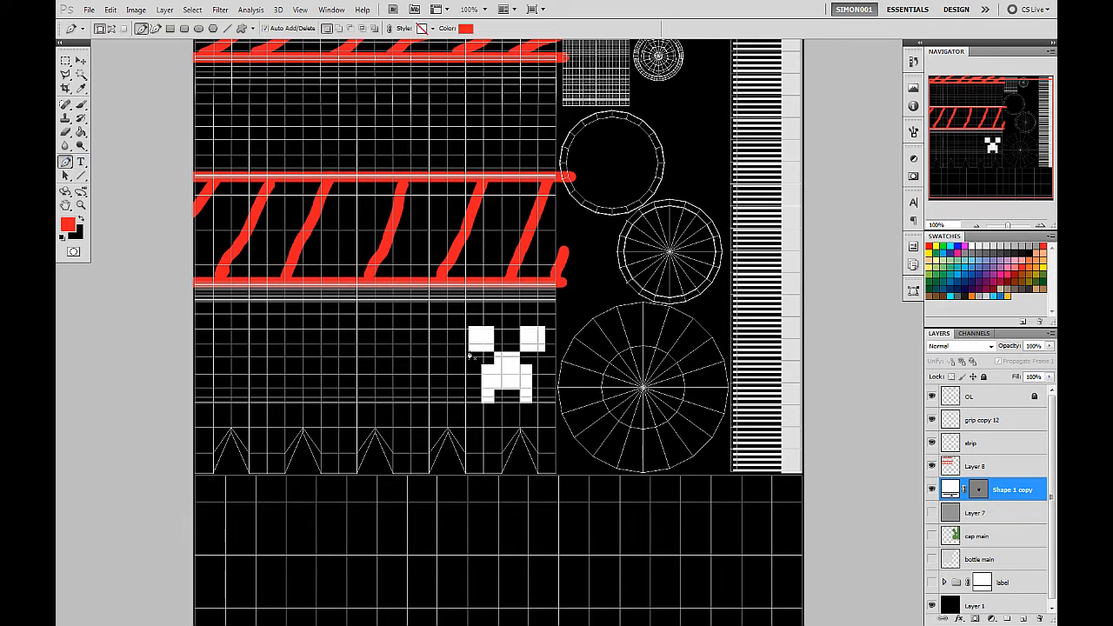
left_click(976, 490)
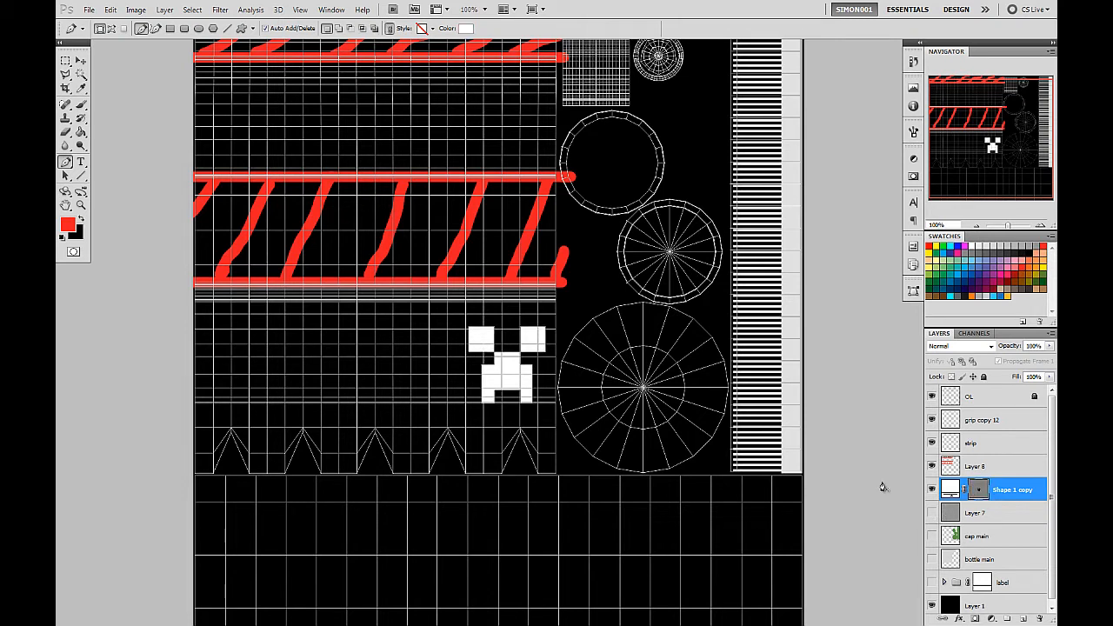
left_click(468, 355, "ctrl")
left_click(469, 329)
left_click(80, 61)
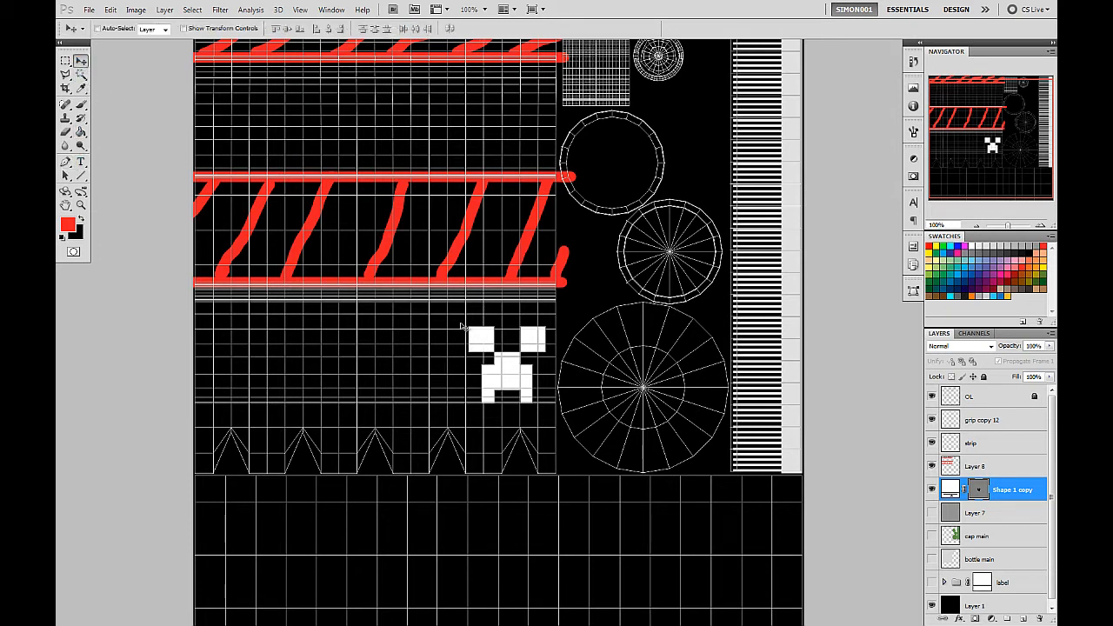
left_click(979, 489)
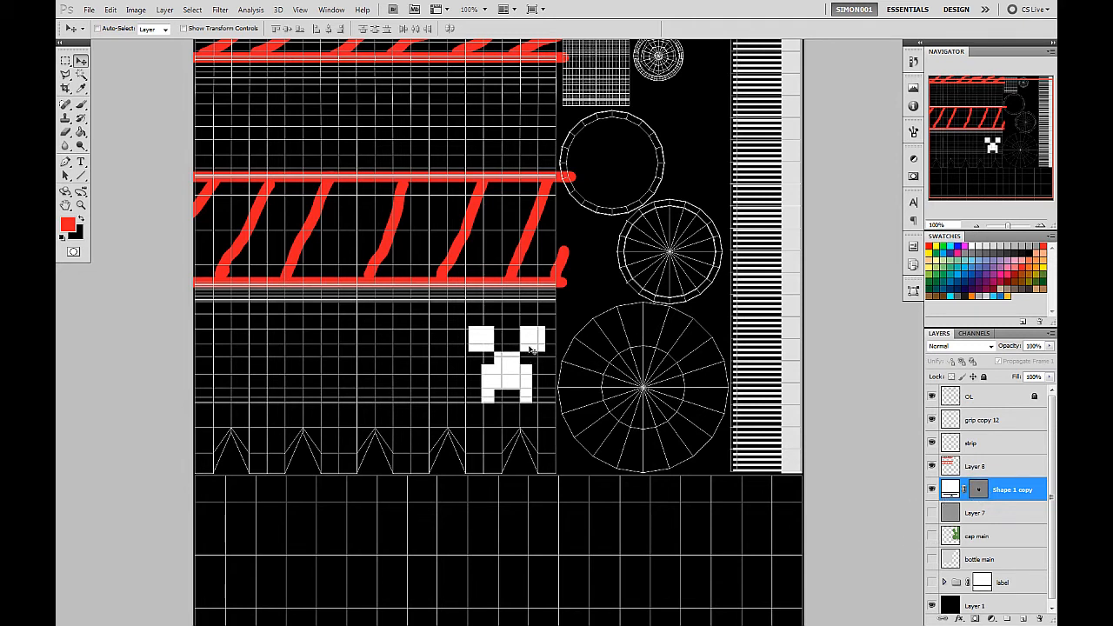
Move the creeper face sideways so its outer eye sits flush with the right edge of the bottle-body UVs.
left_click_drag(531, 349, 539, 346)
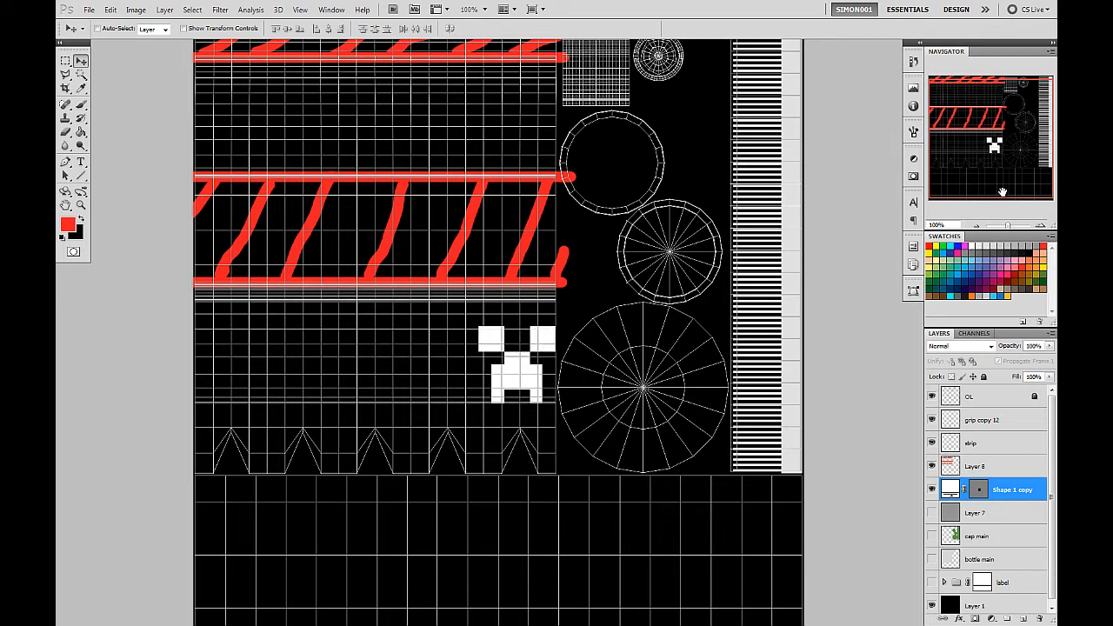
scroll(545, 348, "up", 1)
scroll(547, 334, "up", 1)
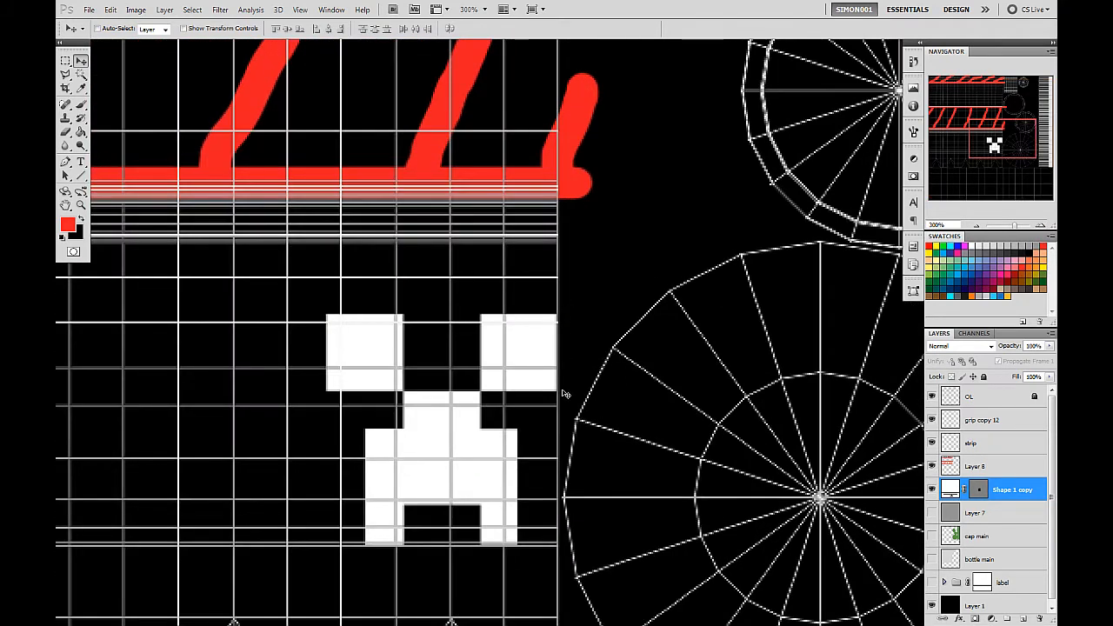
left_click_drag(406, 376, 596, 319)
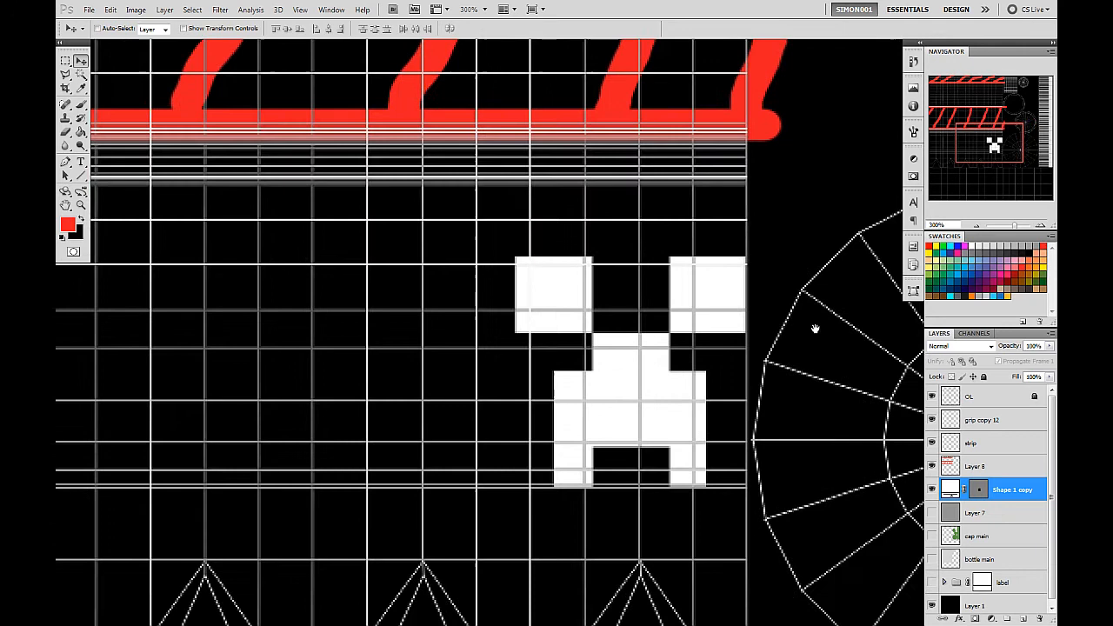
Duplicate the creeper face into a row of four across the lower bottle body and distribute their horizontal centers.
left_click(976, 226)
left_click_drag(460, 360, 591, 368)
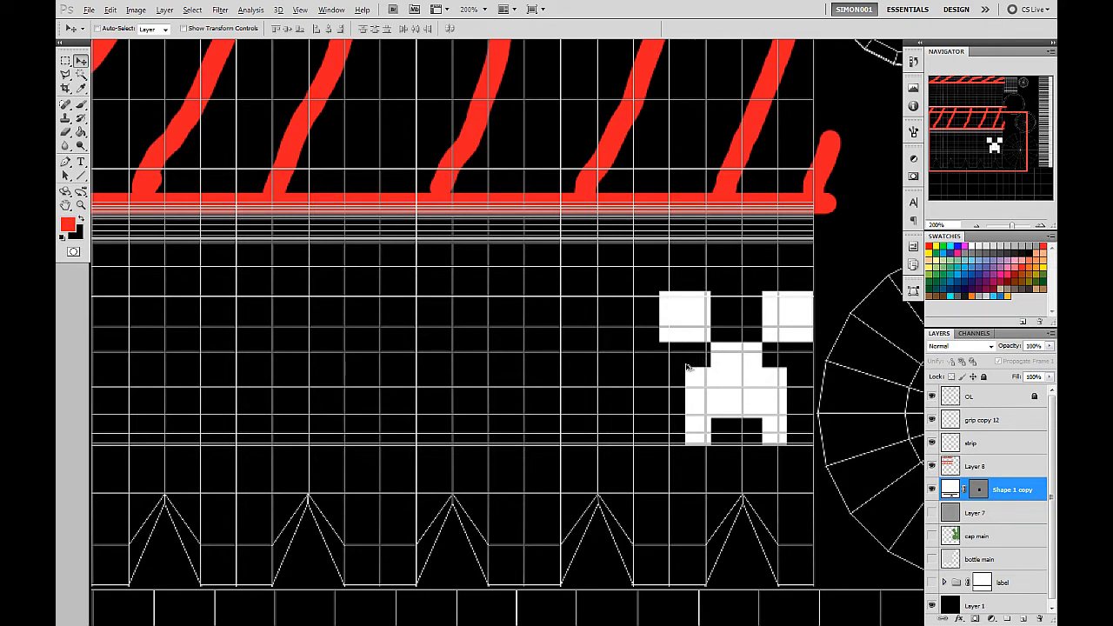
left_click_drag(740, 371, 219, 374)
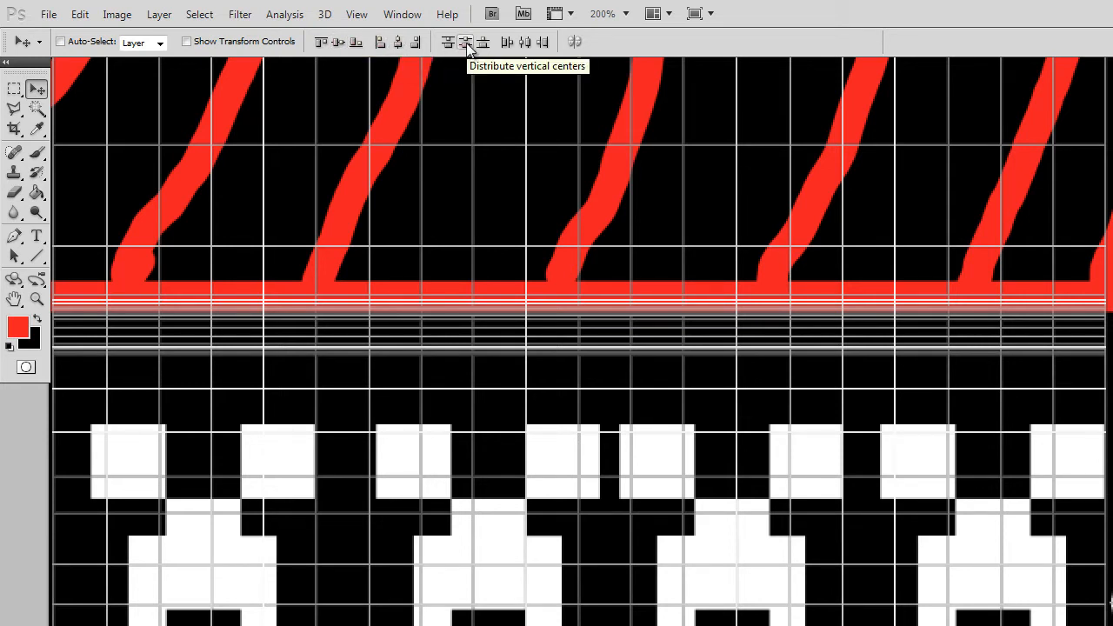
left_click(161, 47)
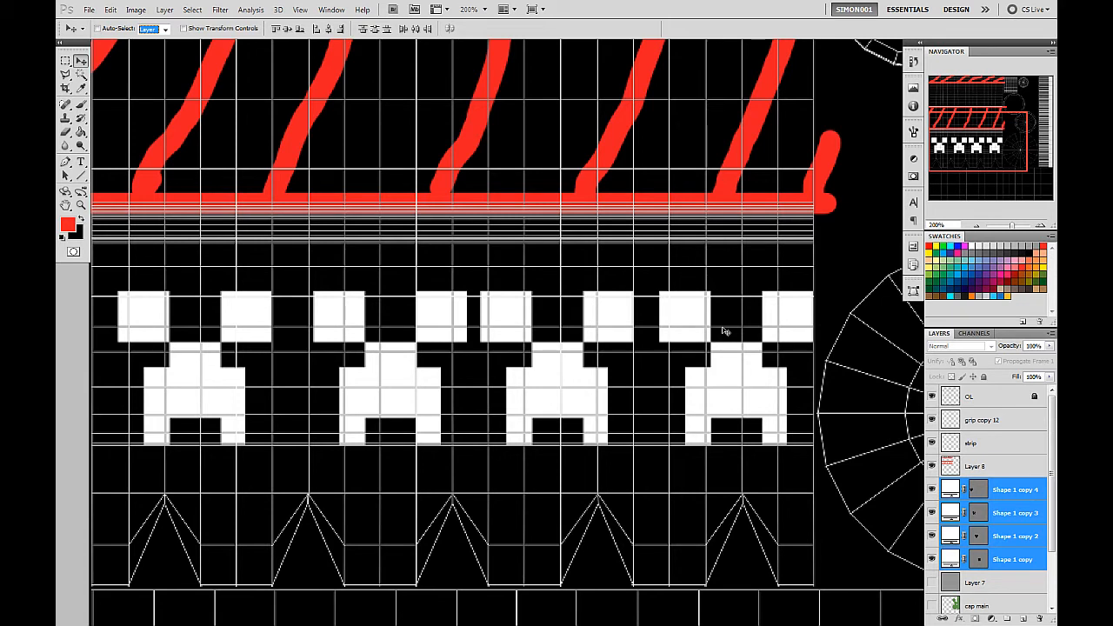
left_click(416, 30)
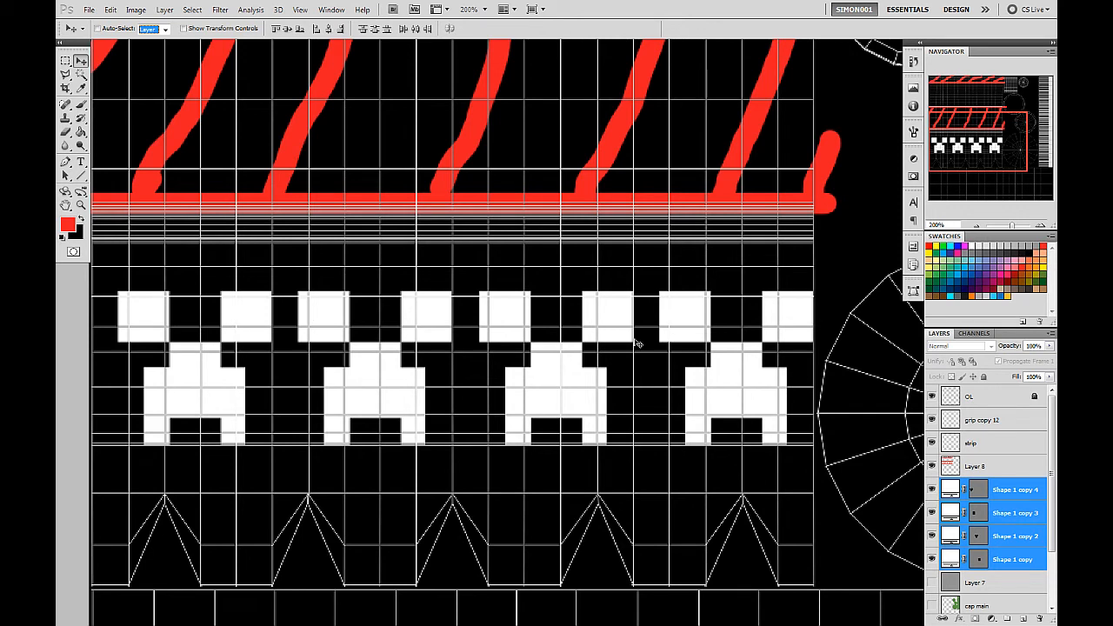
Select only the leftmost creeper face, Shape 1 copy 4, and nudge it slightly to the left.
left_click(972, 493)
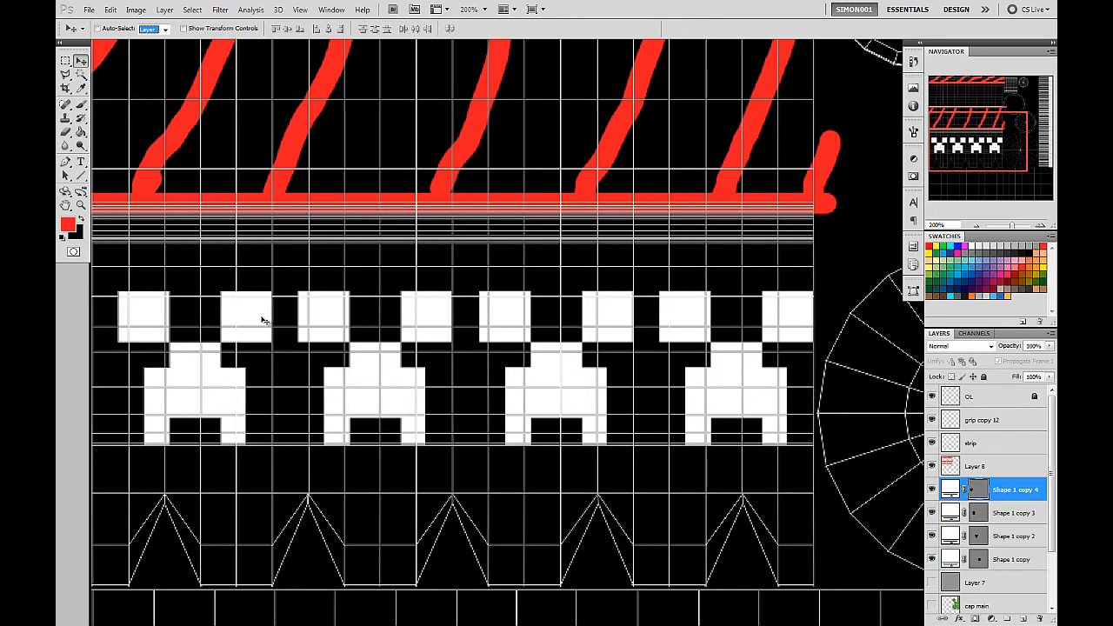
left_click_drag(261, 321, 258, 320)
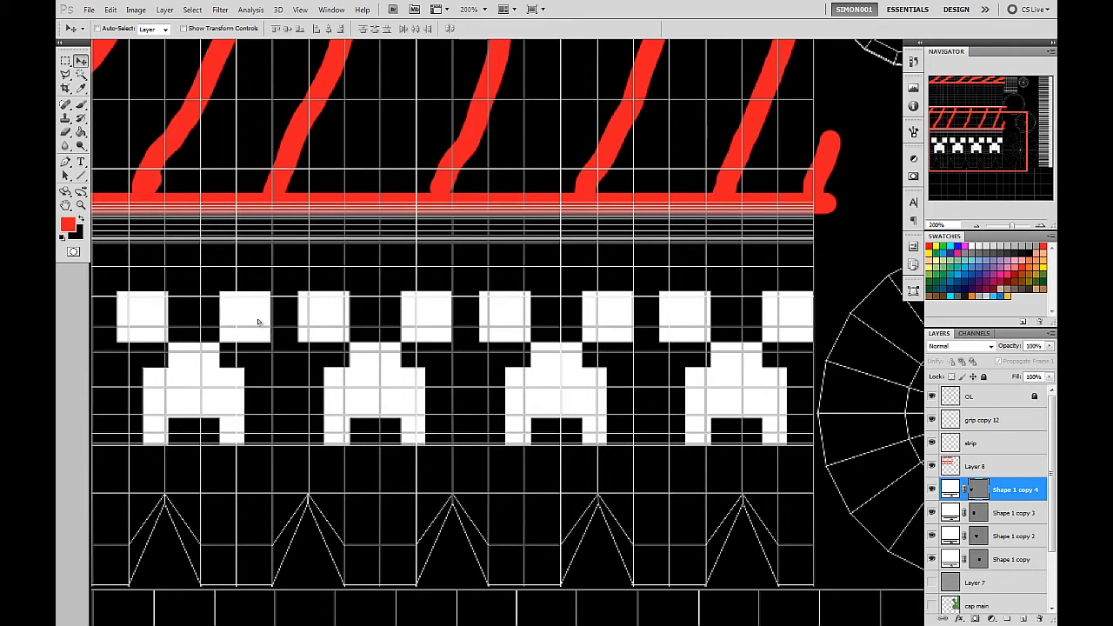
key("Left")
key("Left")
key("Left")
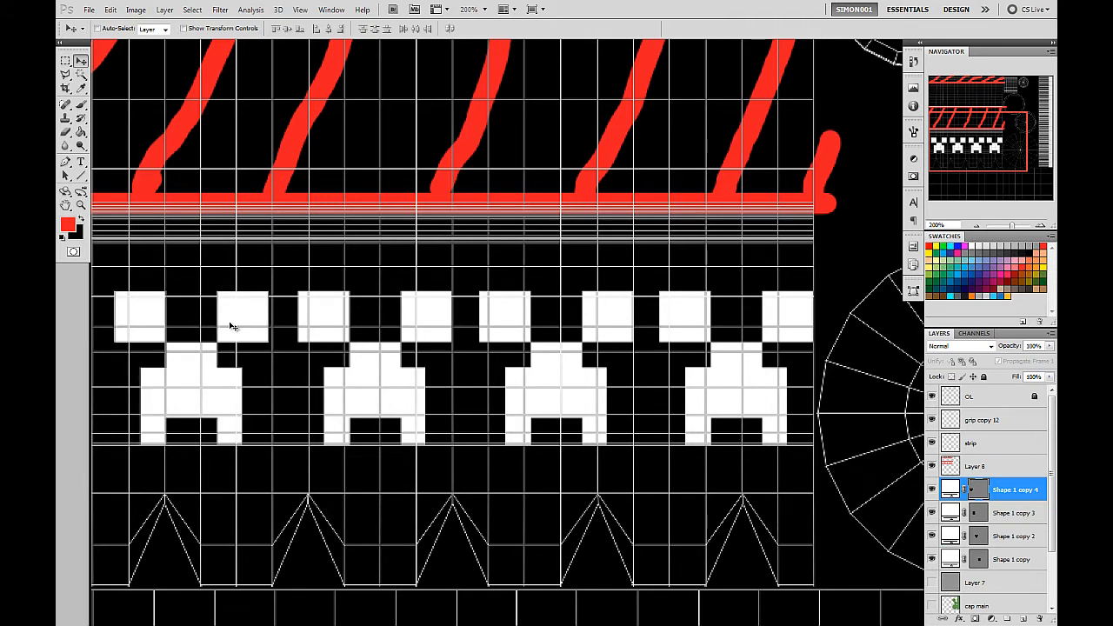
Select all four creeper face layers and distribute their horizontal centers again.
left_click(1001, 561, "shift")
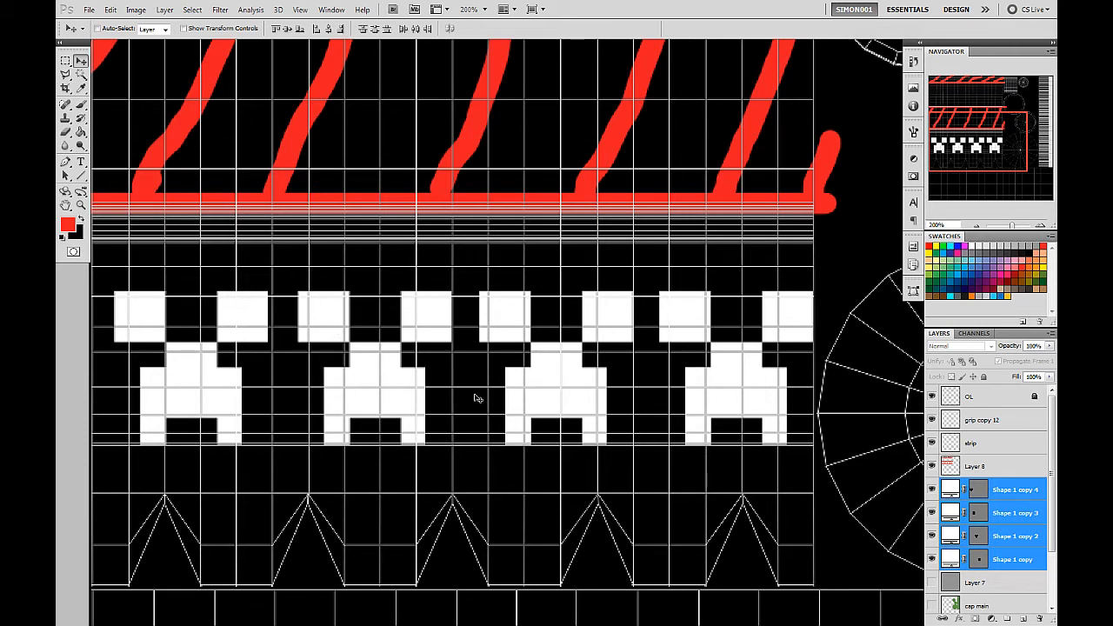
left_click(418, 28)
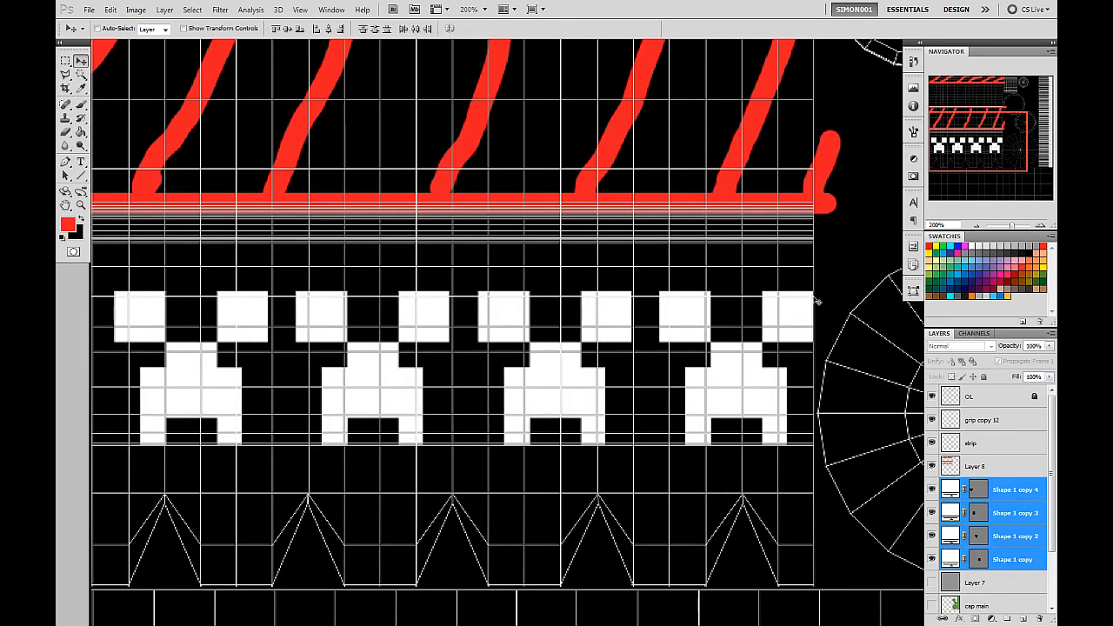
right_click(281, 276)
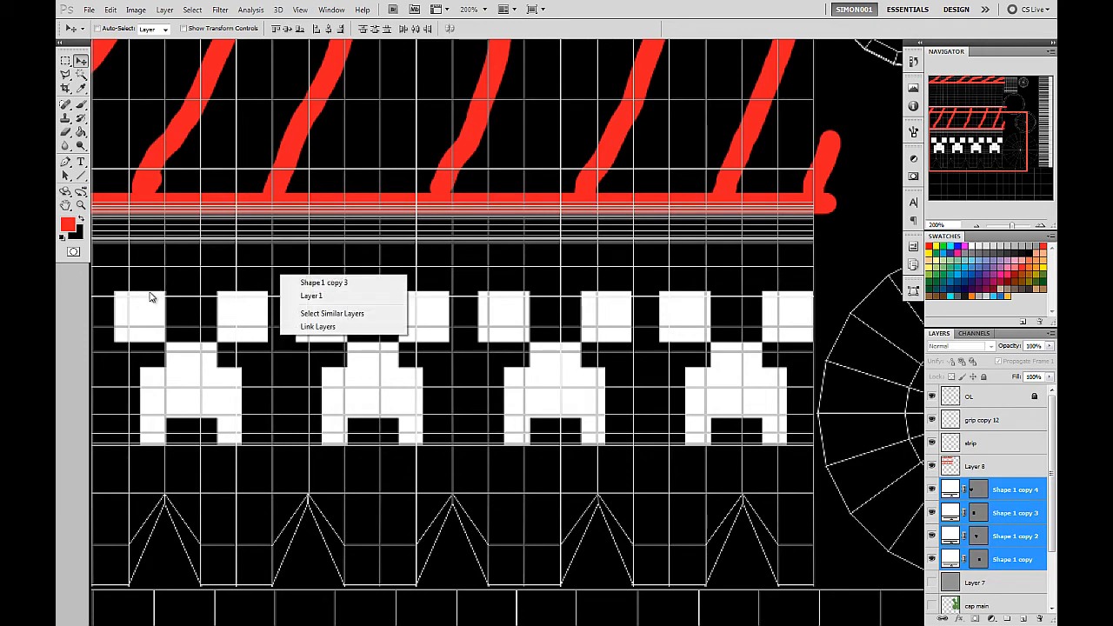
left_click(638, 27)
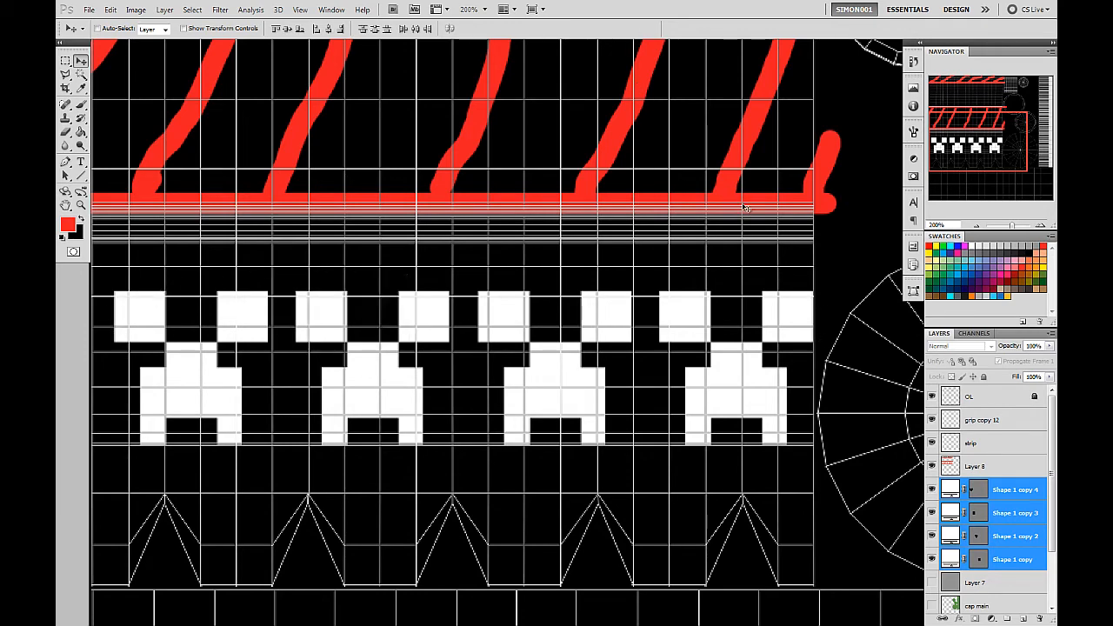
left_click_drag(778, 126, 384, 409)
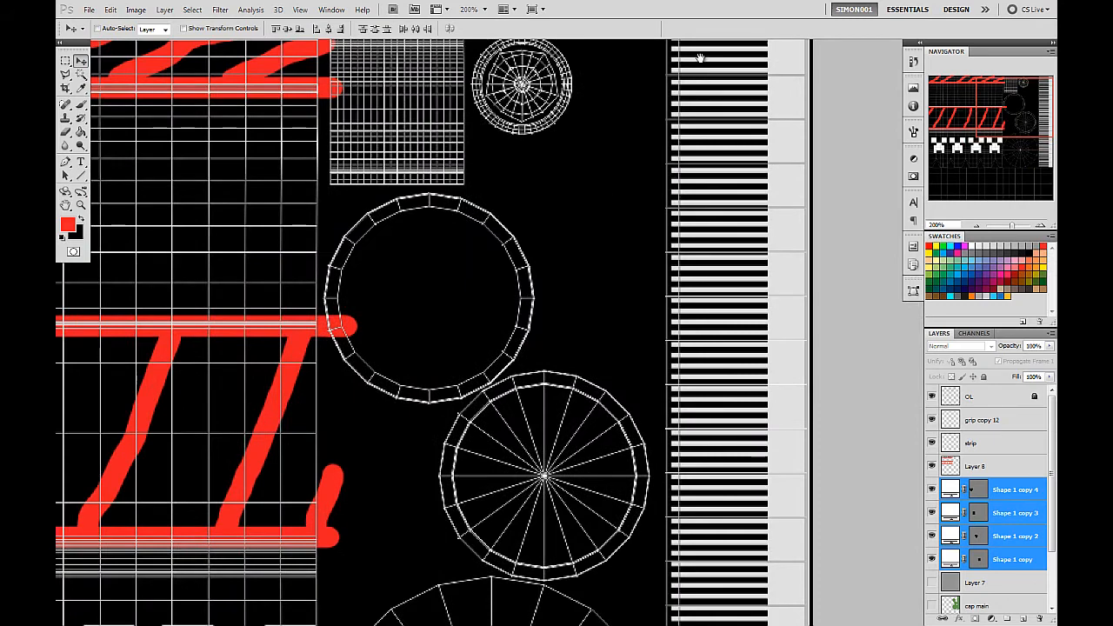
left_click_drag(704, 81, 680, 188)
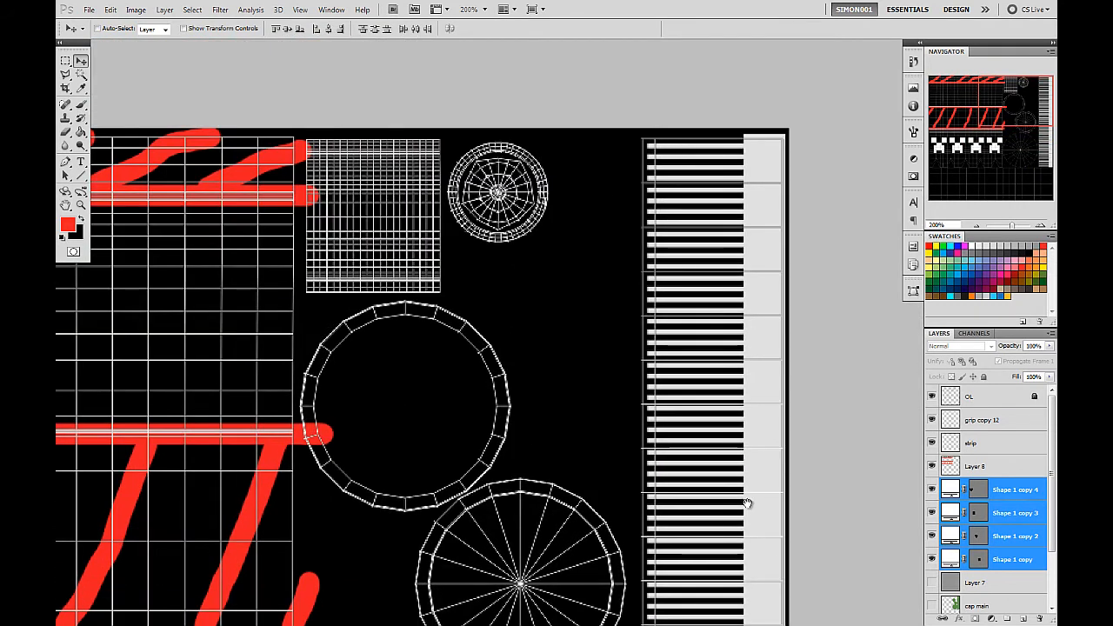
left_click_drag(748, 503, 691, 74)
left_click_drag(688, 142, 701, 510)
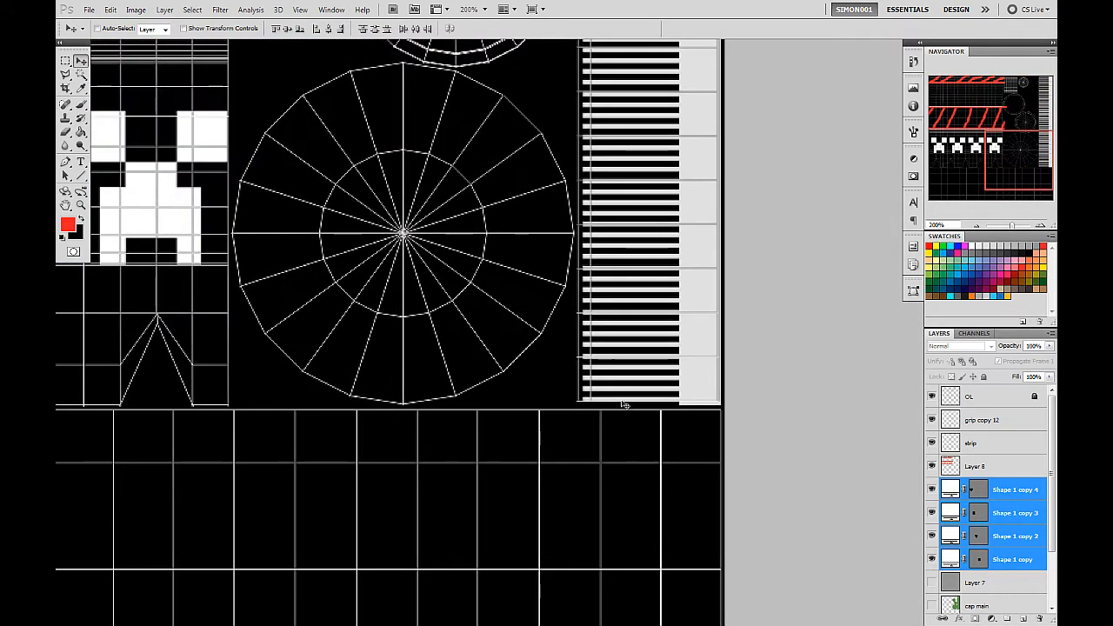
left_click_drag(193, 157, 703, 318)
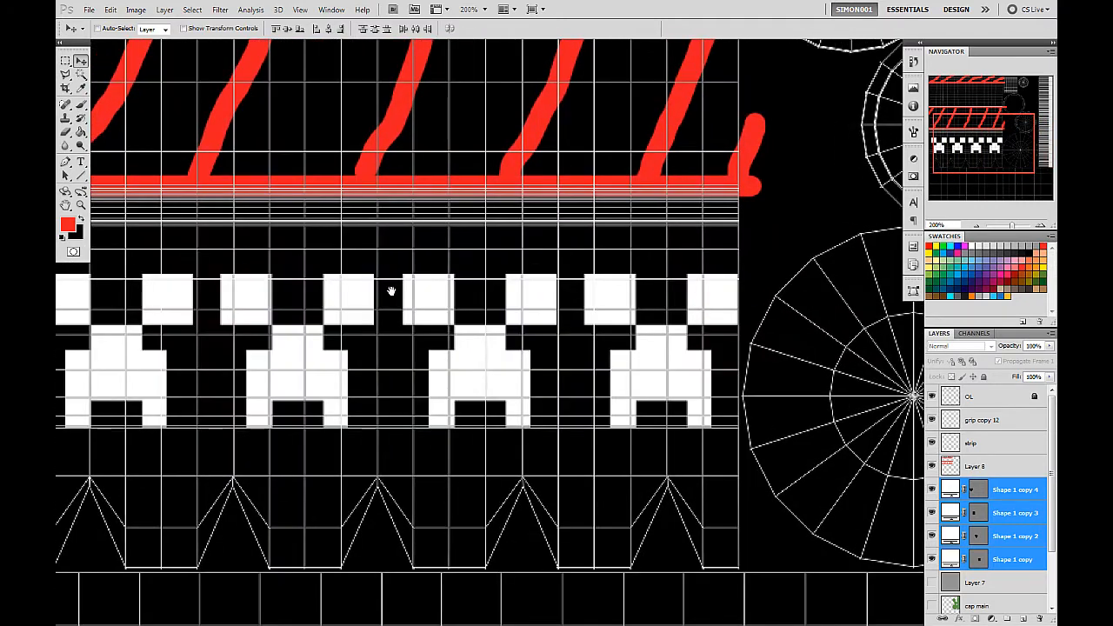
left_click_drag(238, 198, 385, 251)
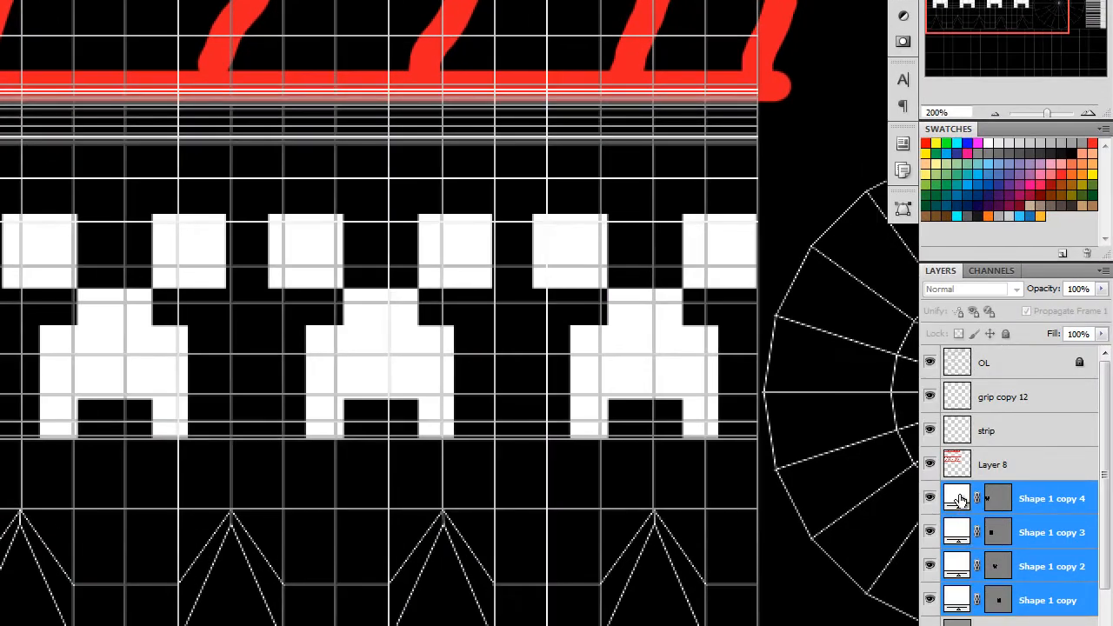
Change the fill colour of the leftmost creeper face, Shape 1 copy 4, to dark grey 464646.
double_click(960, 498)
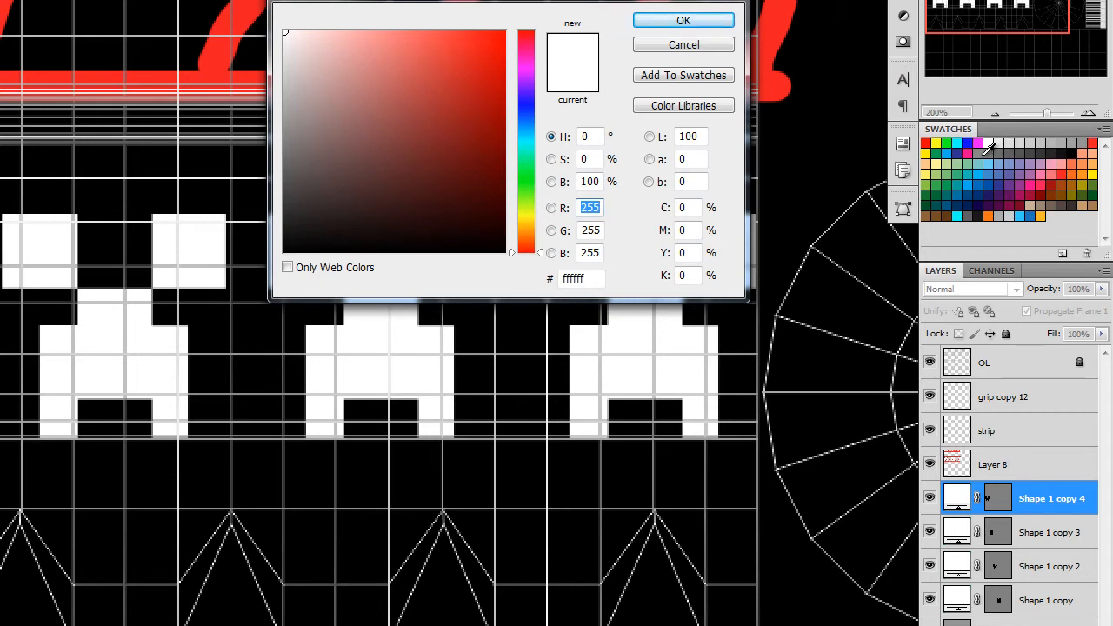
left_click(1035, 147)
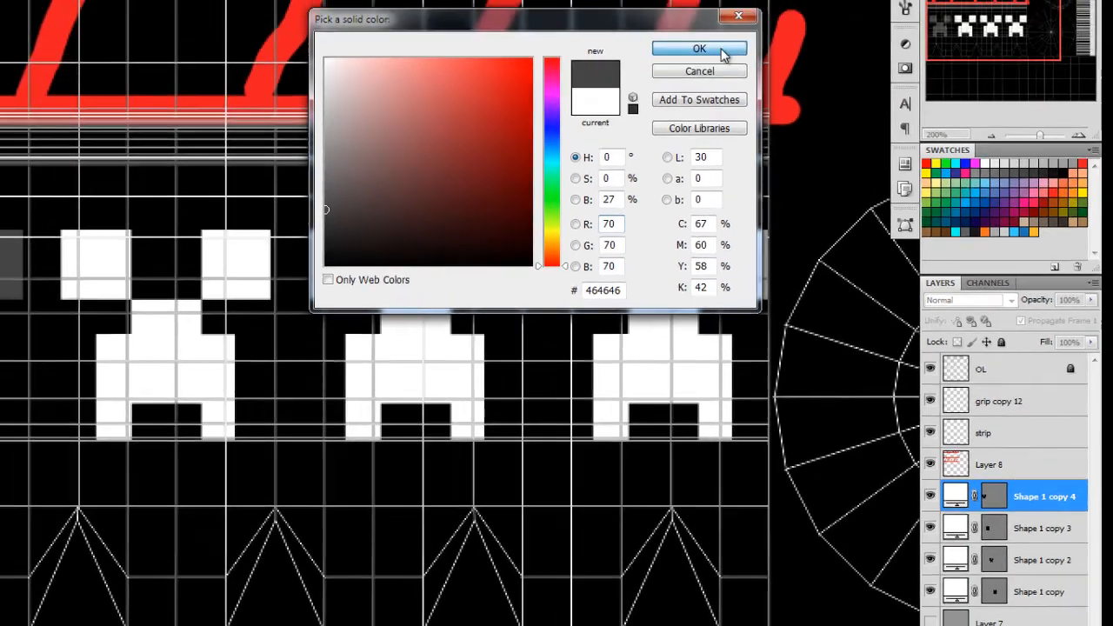
left_click(713, 22)
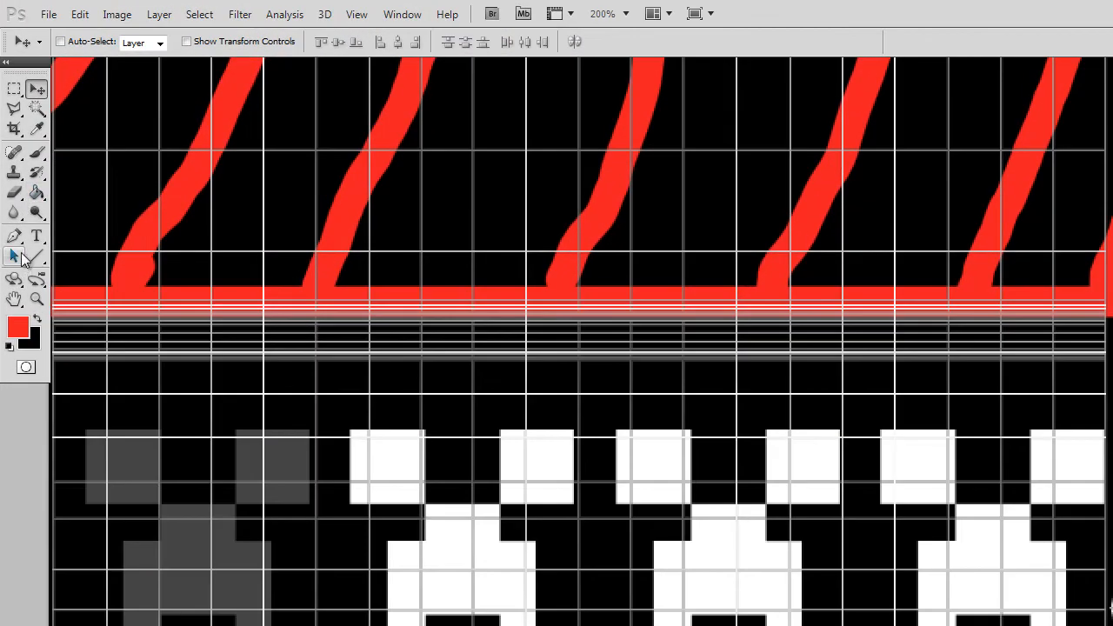
Cut the leftmost creeper face's path with the Path Selection Tool and delete its emptied layer, Shape 1 copy 4.
left_click(65, 175)
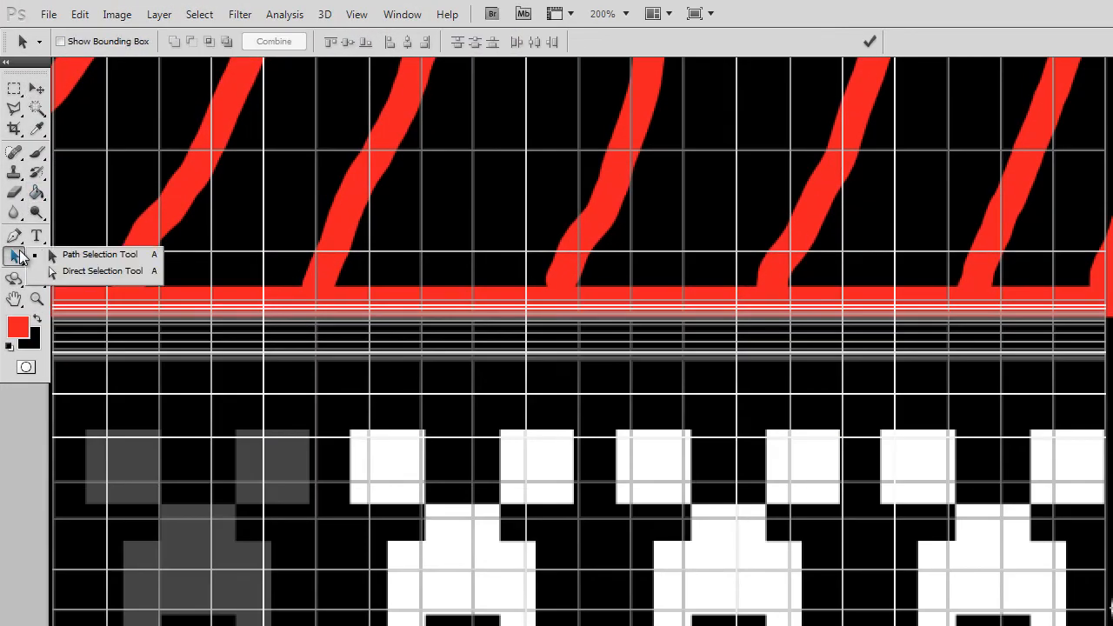
left_click(19, 257)
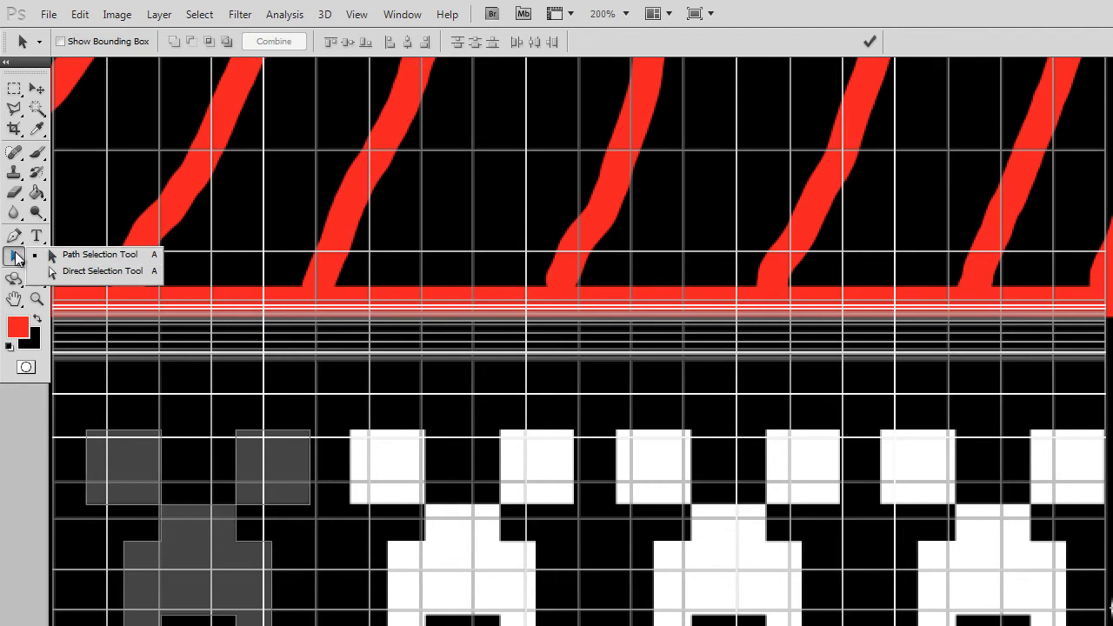
left_click_drag(503, 458, 529, 442)
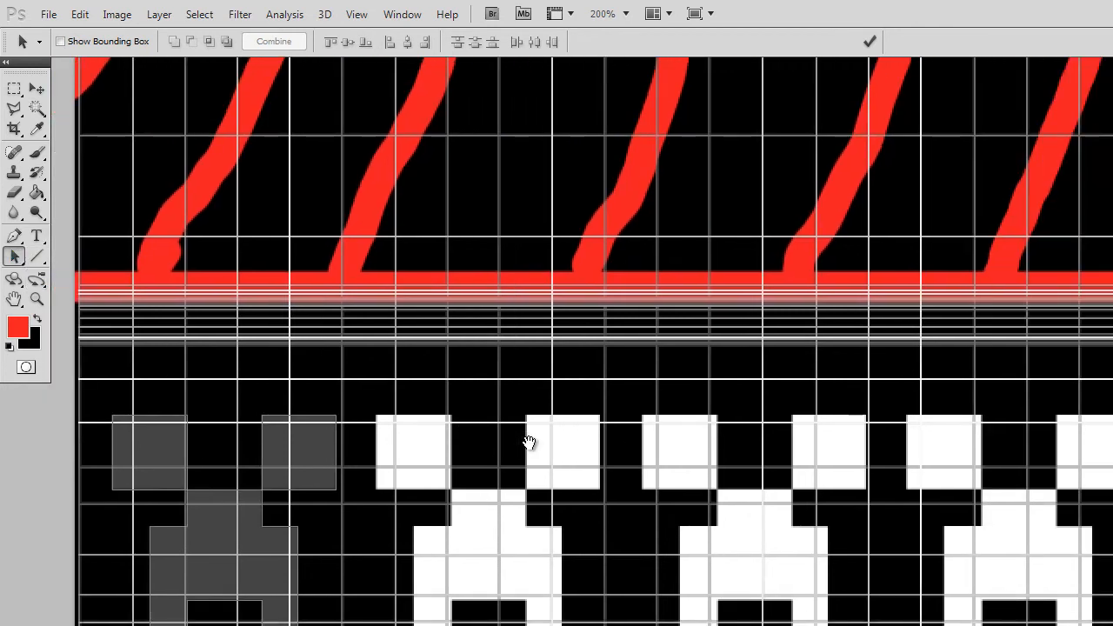
left_click(333, 473)
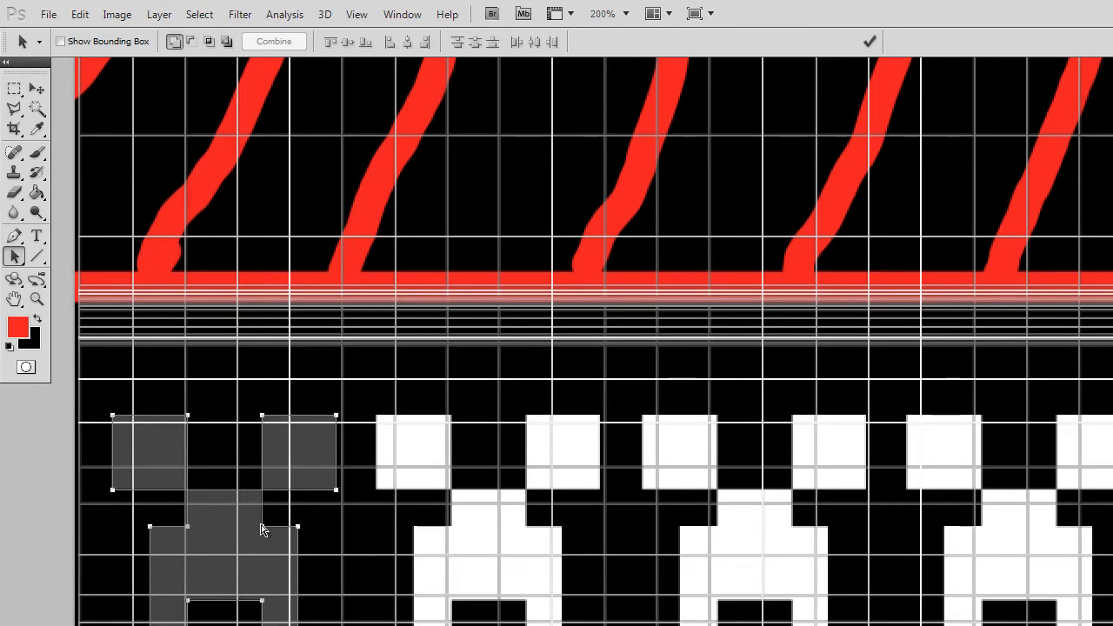
key("Delete")
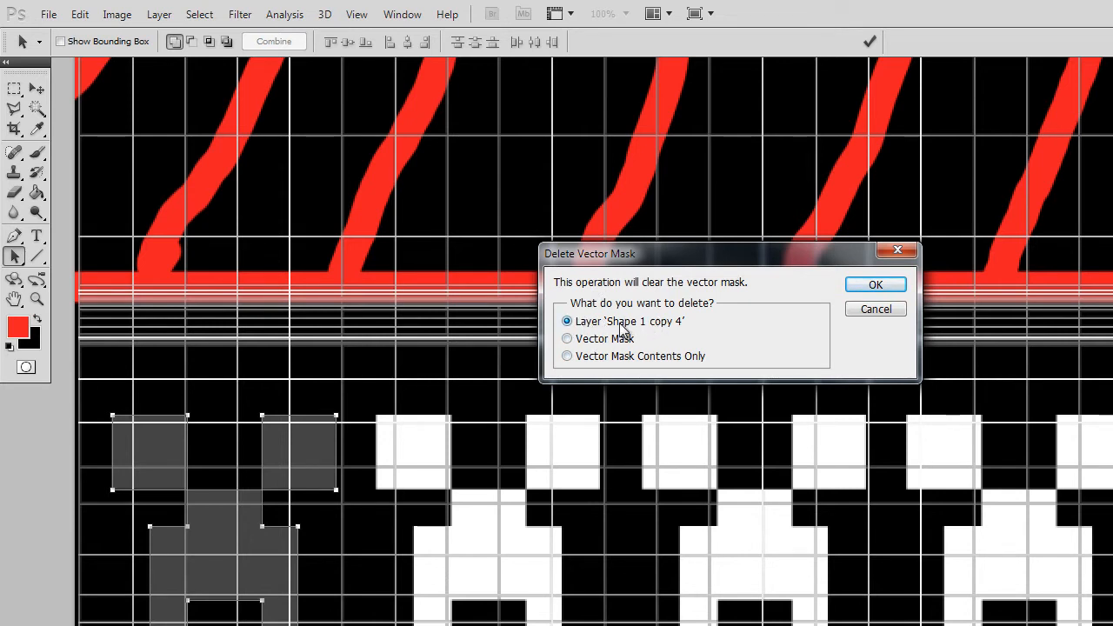
left_click(862, 292)
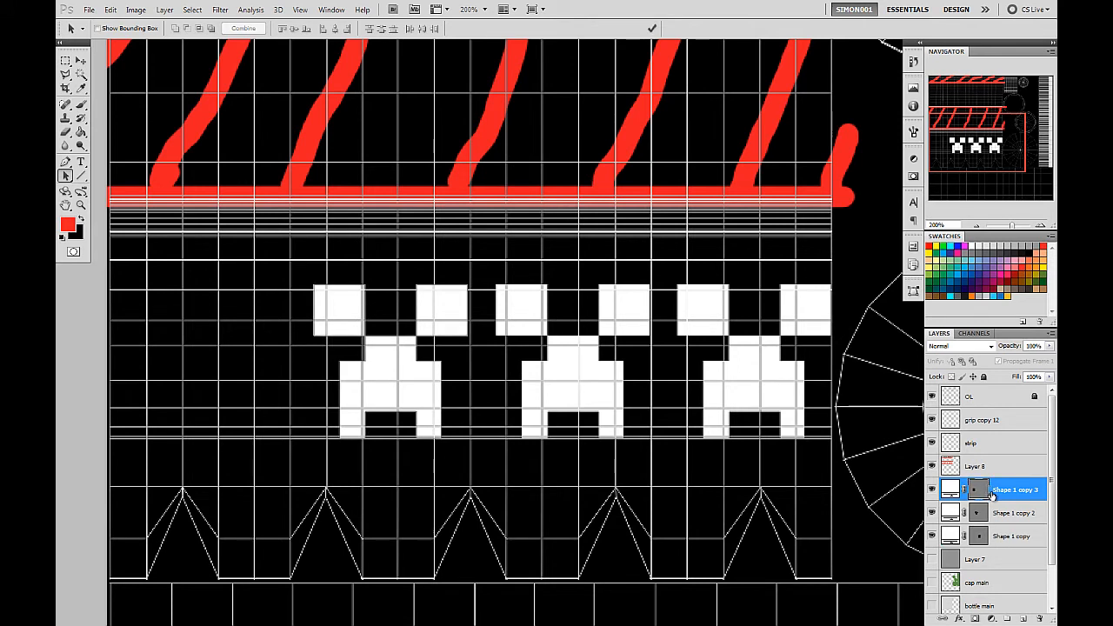
Paste the cut path into the Shape 1 copy 3 vector mask, cut both creeper face paths, and delete that layer.
key("ctrl+v")
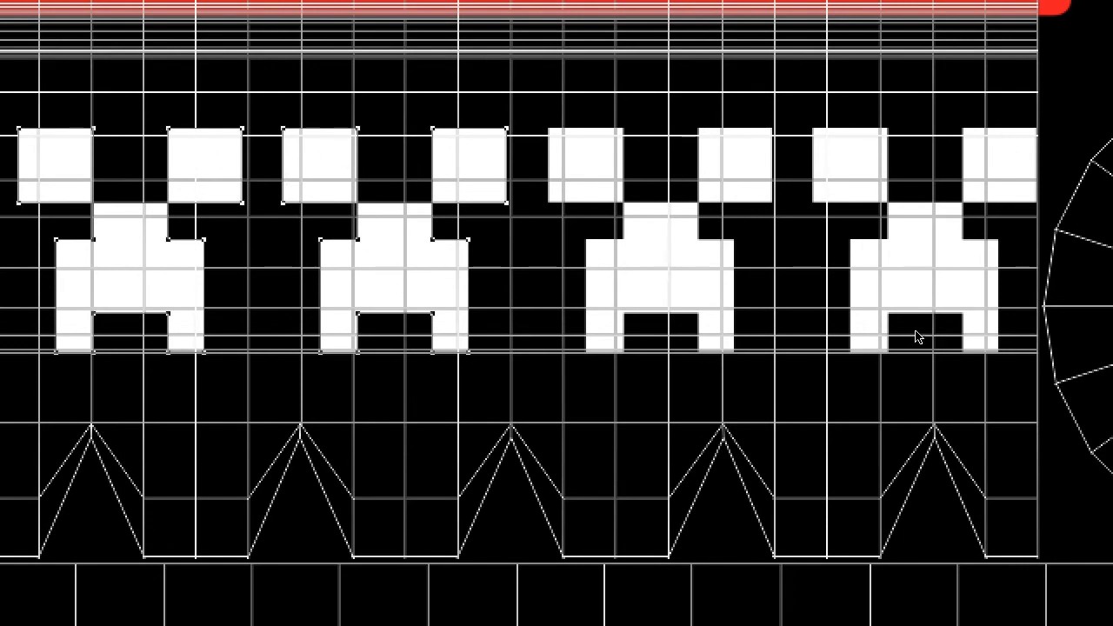
key("Delete")
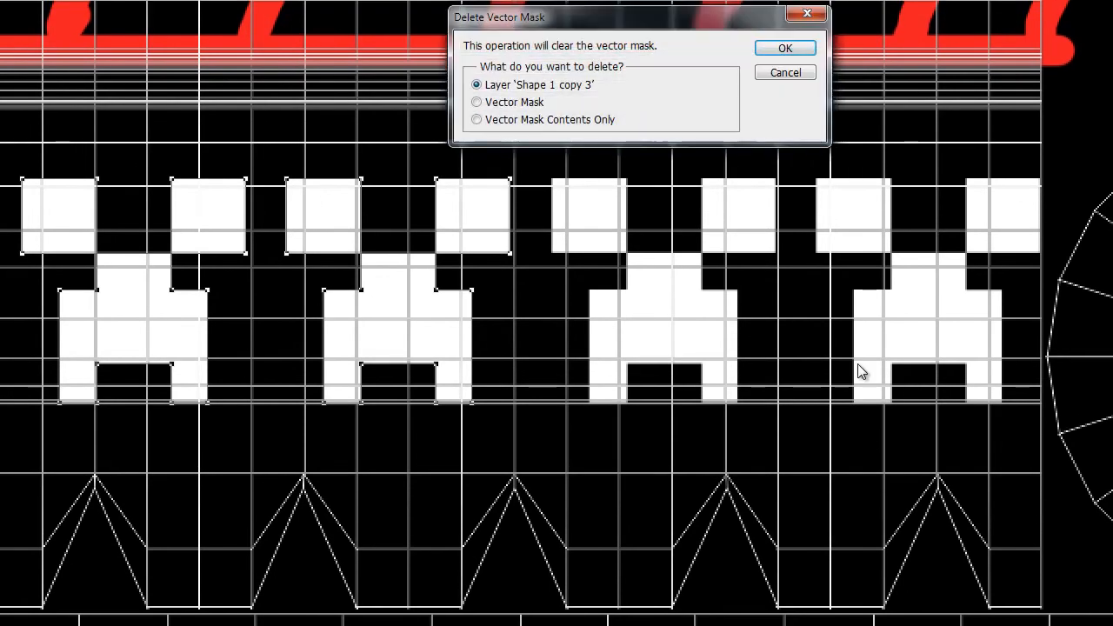
left_click(756, 49)
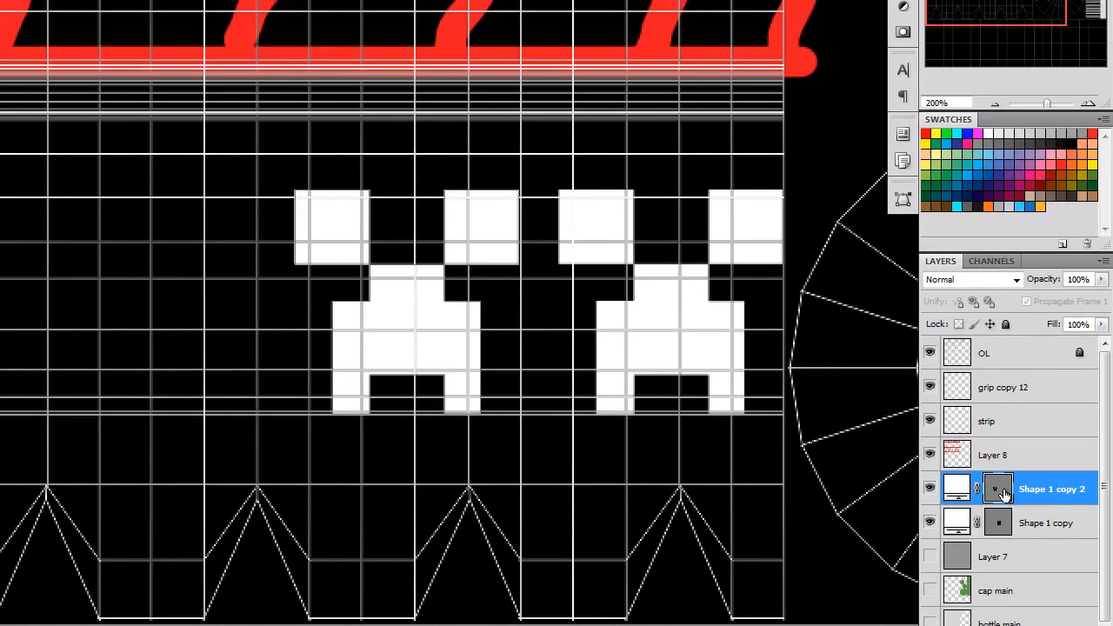
Paste the cut paths into the Shape 1 copy 2 vector mask, cut all three creeper faces, and delete that layer.
left_click(1001, 492)
key("ctrl+v")
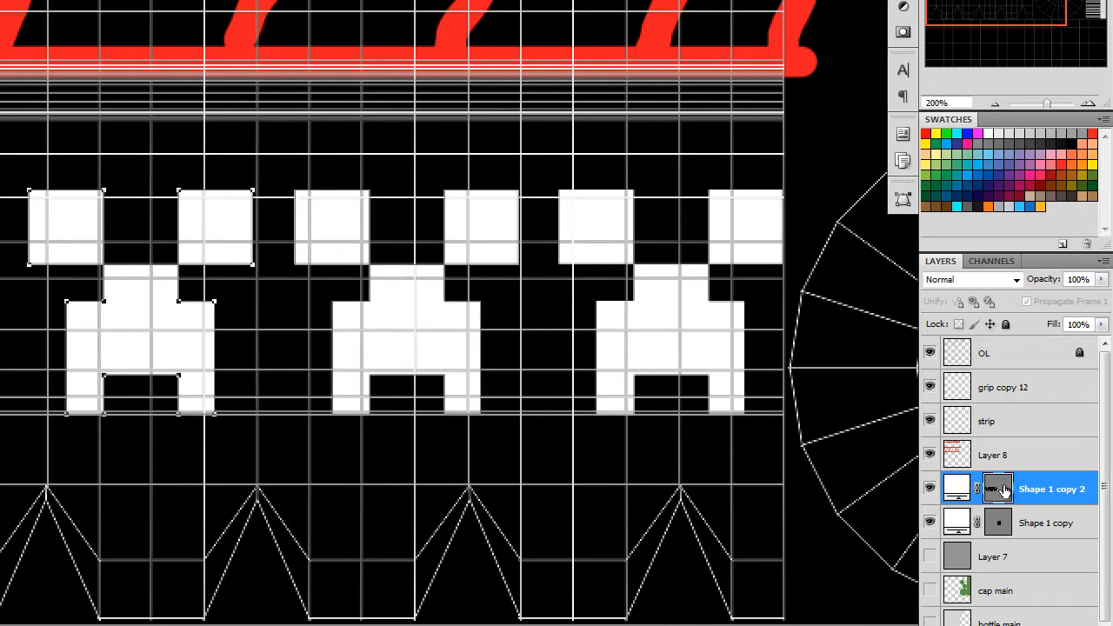
left_click(328, 198, "shift")
key("Delete")
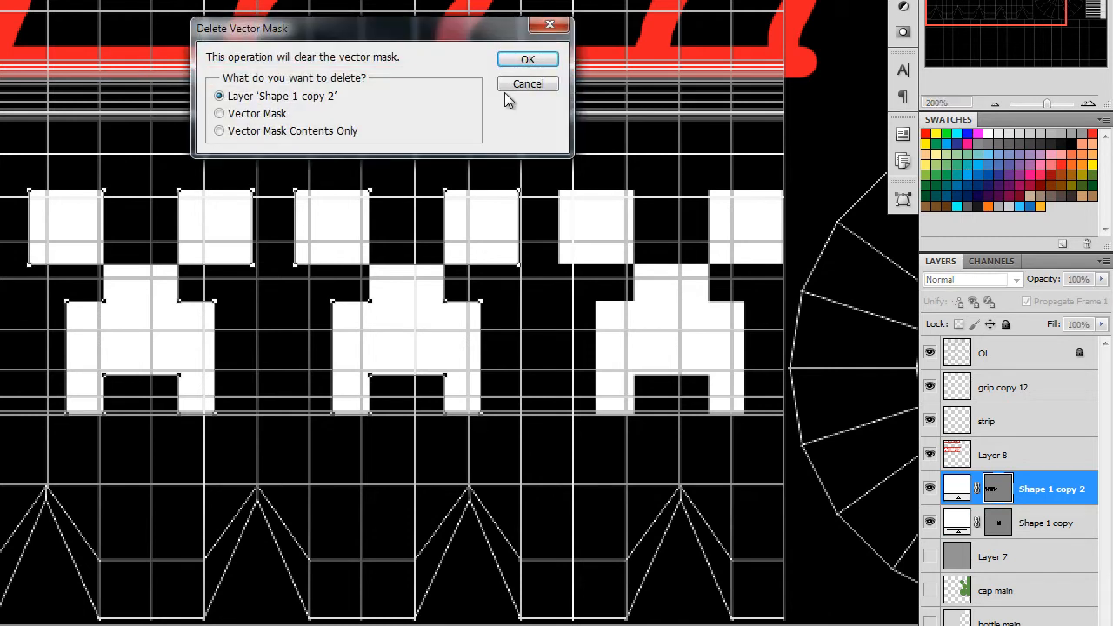
left_click(513, 57)
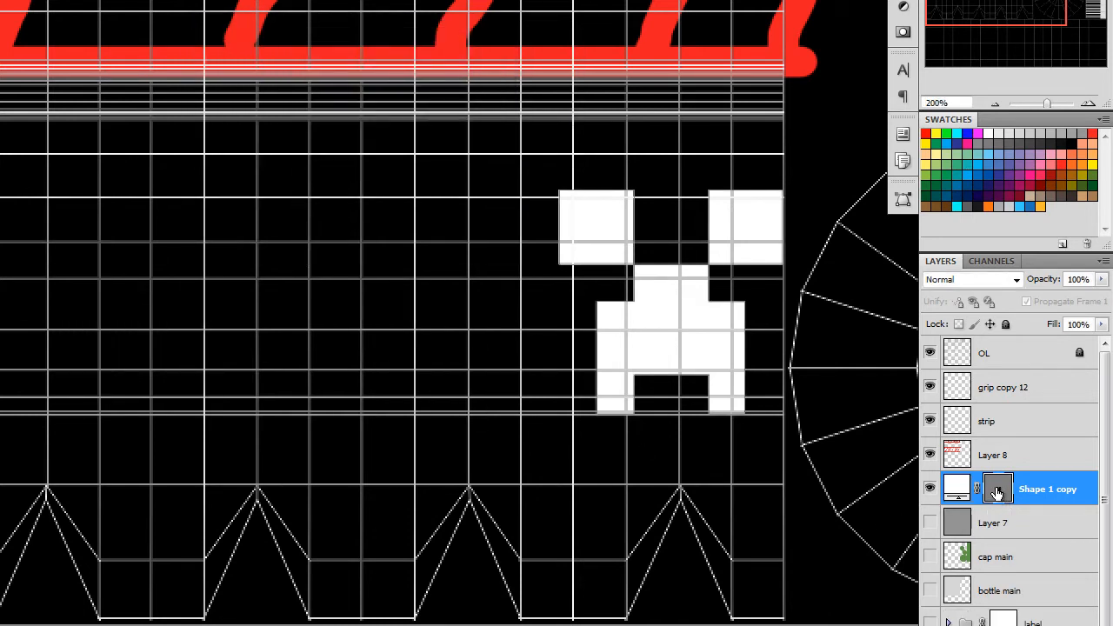
Paste the three cut creeper faces into the Shape 1 copy vector mask and set the layer's fill colour to 464646.
key("ctrl+v")
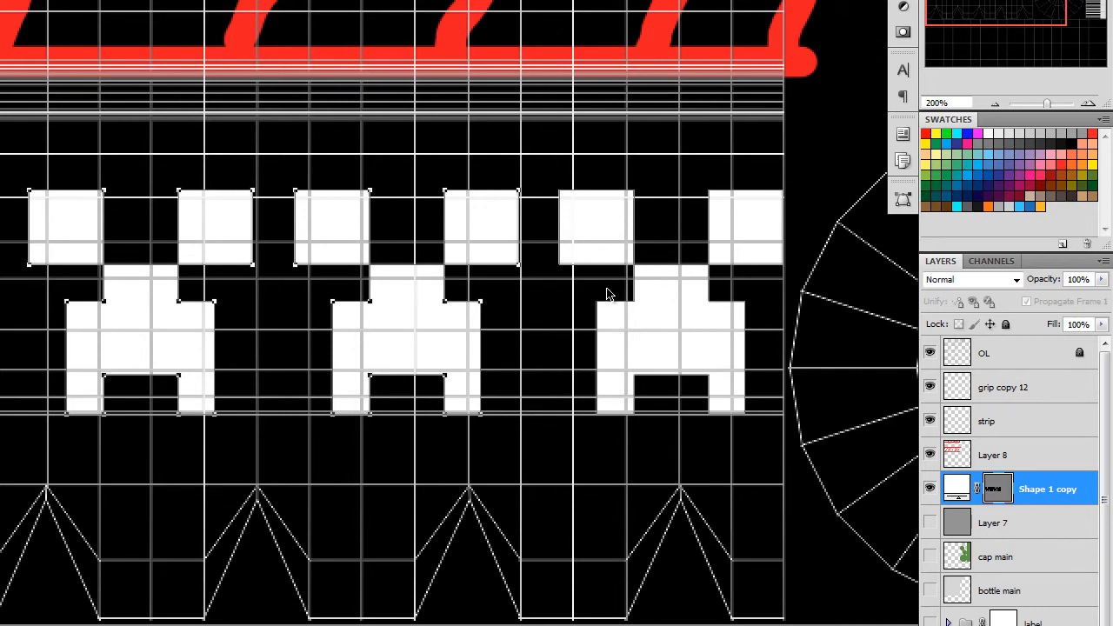
double_click(958, 487)
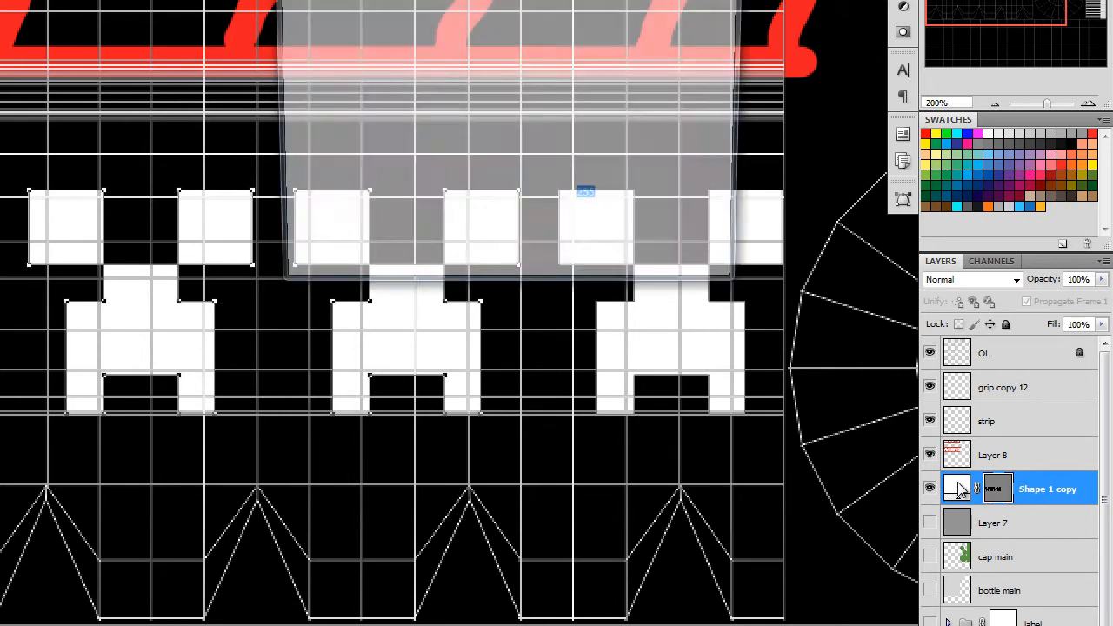
left_click(1031, 139)
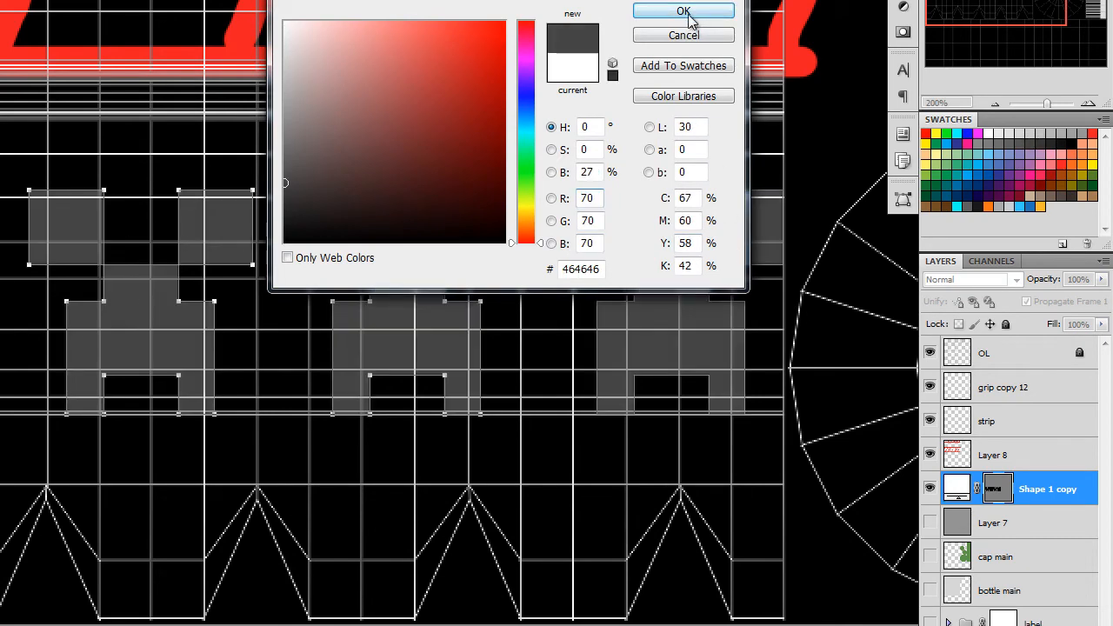
left_click(690, 18)
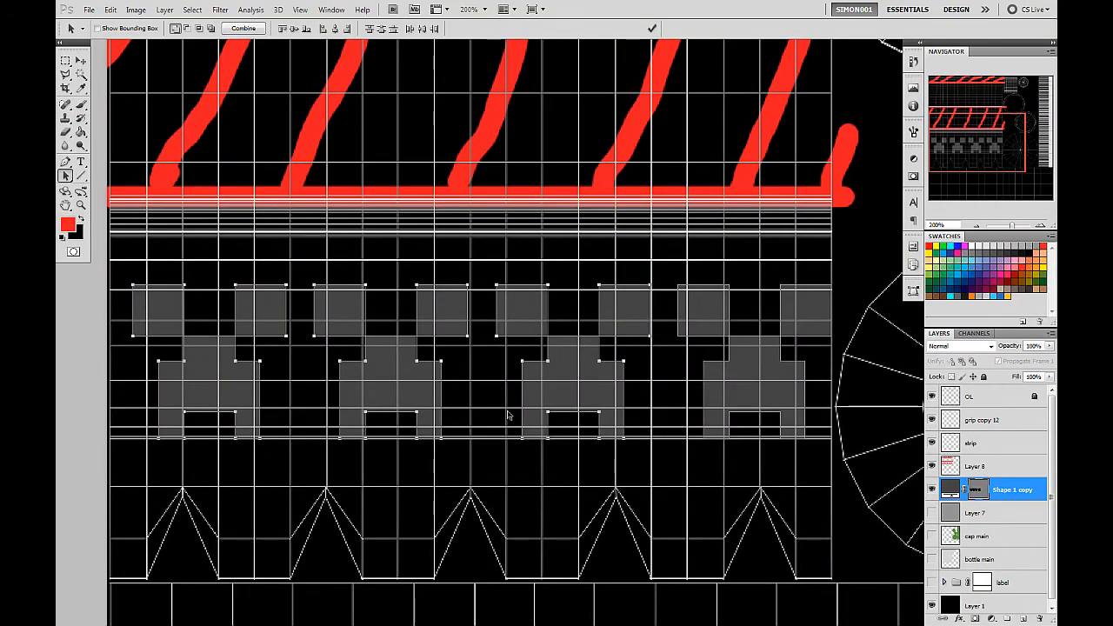
Show the grey background Layer 7 and add a new empty layer directly above Shape 1 copy.
mouse_move(957, 153)
left_mouse_down()
mouse_move(959, 139)
mouse_move(946, 139)
mouse_move(943, 168)
mouse_move(939, 105)
mouse_move(943, 157)
left_mouse_up()
left_click_drag(355, 306, 435, 290)
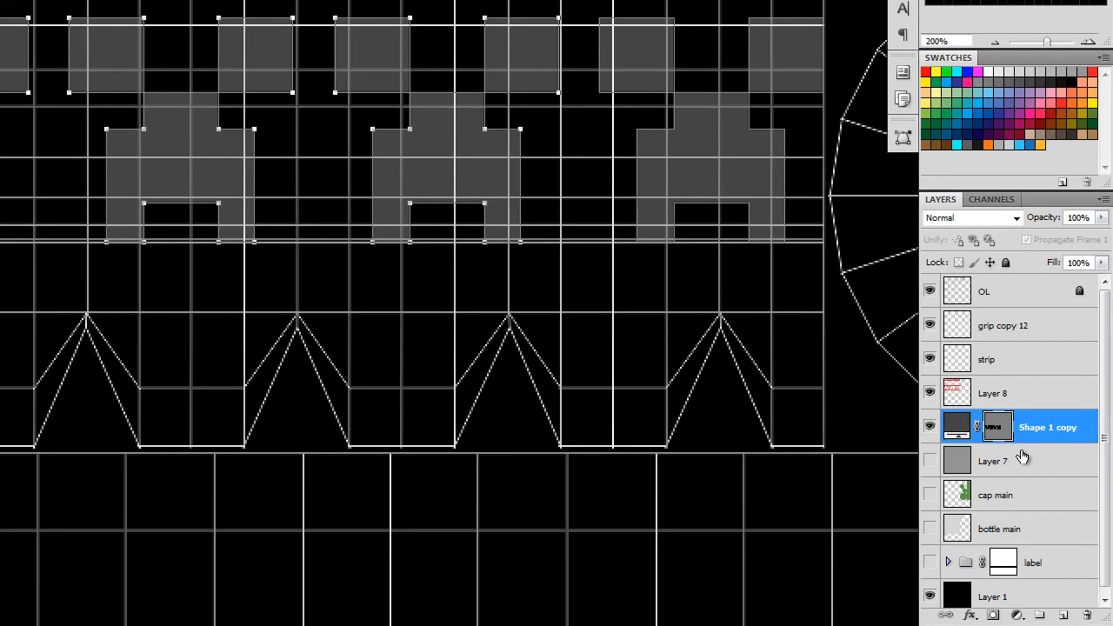
left_click(930, 460)
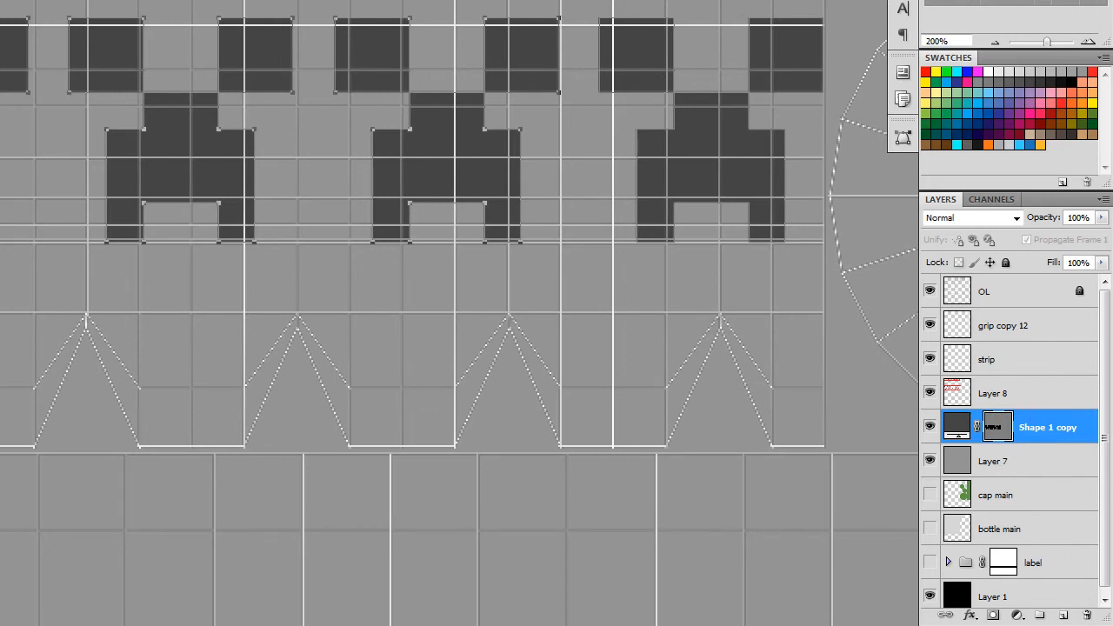
left_click(1066, 615)
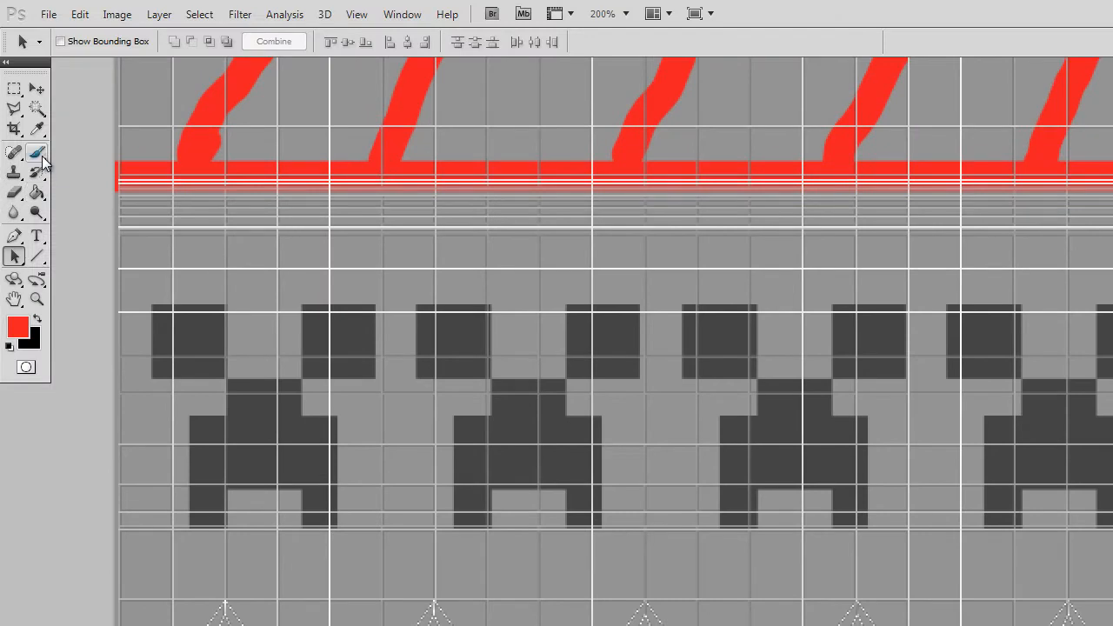
Switch to the Pencil Tool and append the Square Brushes set to the current brush presets.
left_click(42, 159)
left_click(39, 158)
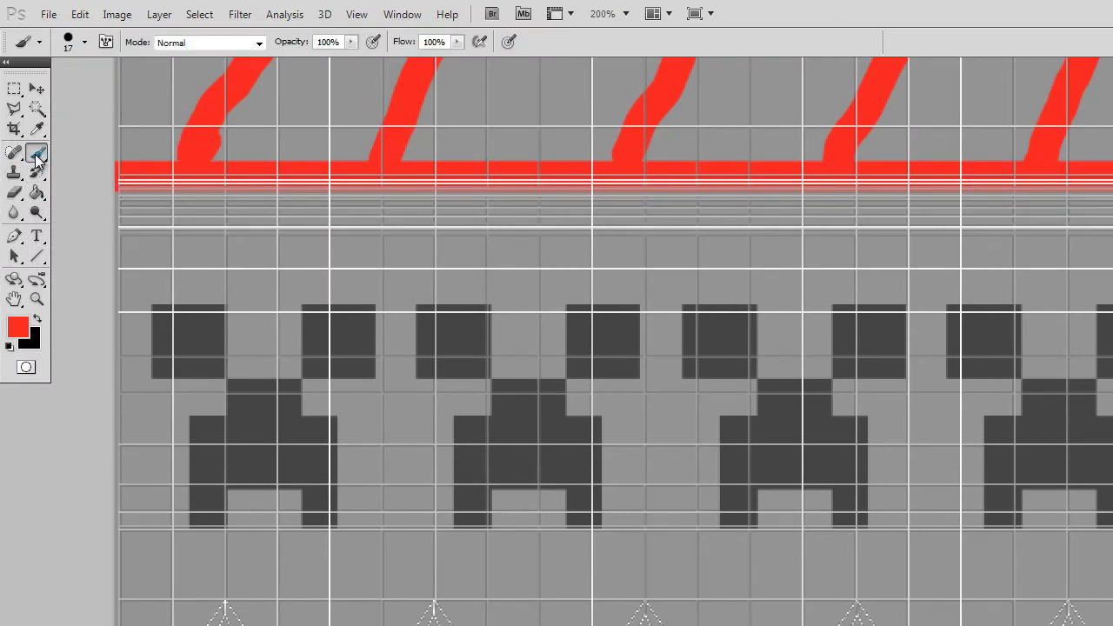
left_click(36, 157)
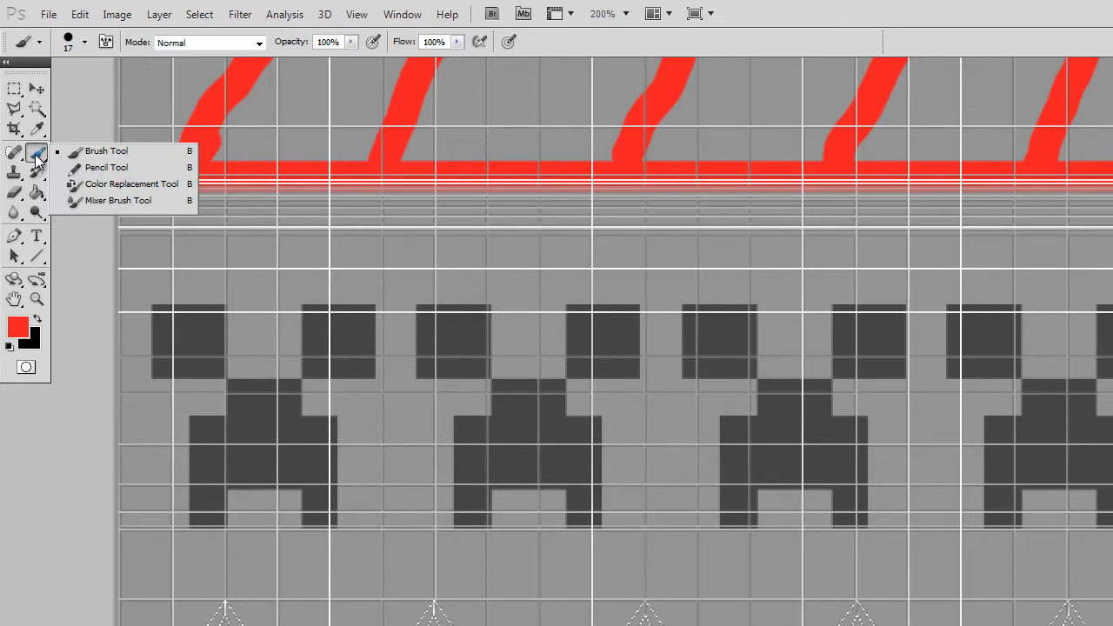
left_click(136, 169)
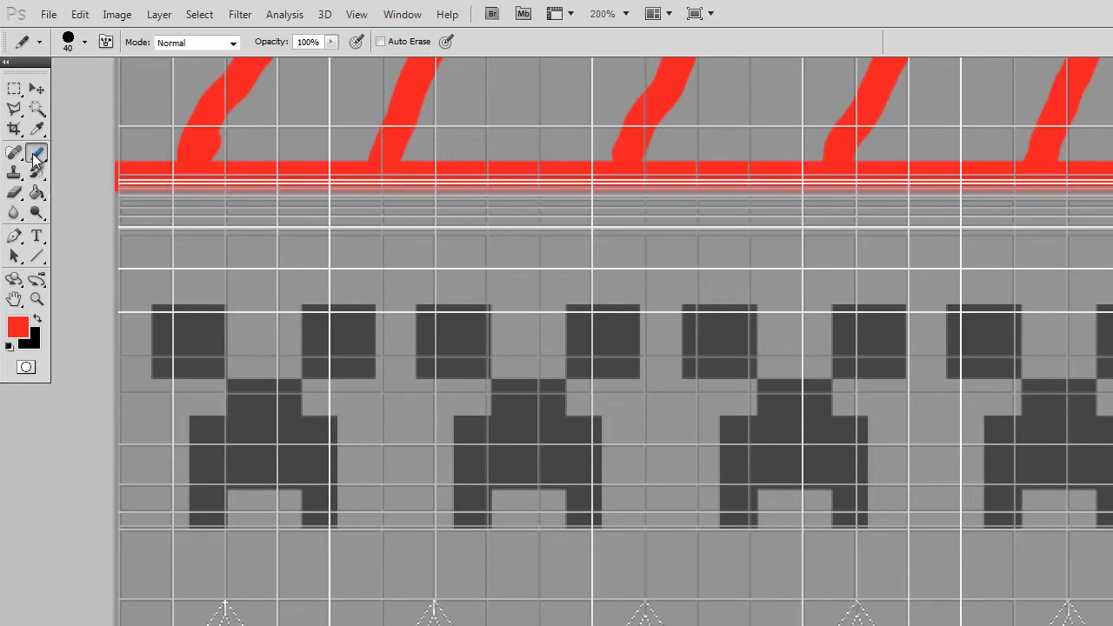
left_click(85, 44)
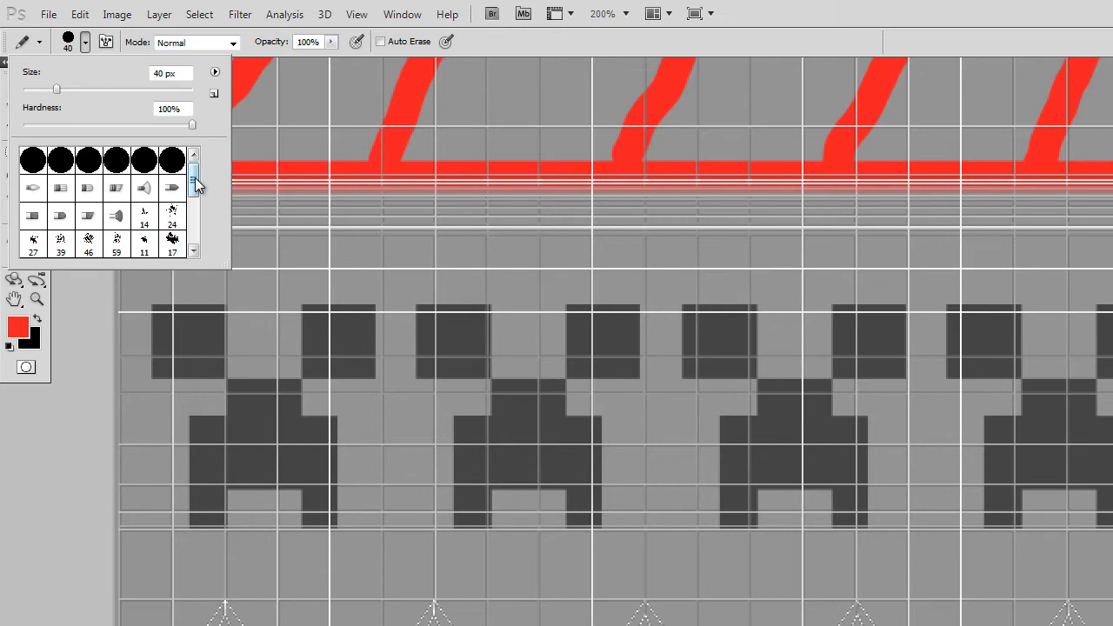
mouse_move(194, 177)
left_mouse_down()
mouse_move(194, 228)
mouse_move(204, 171)
left_mouse_up()
left_click(215, 71)
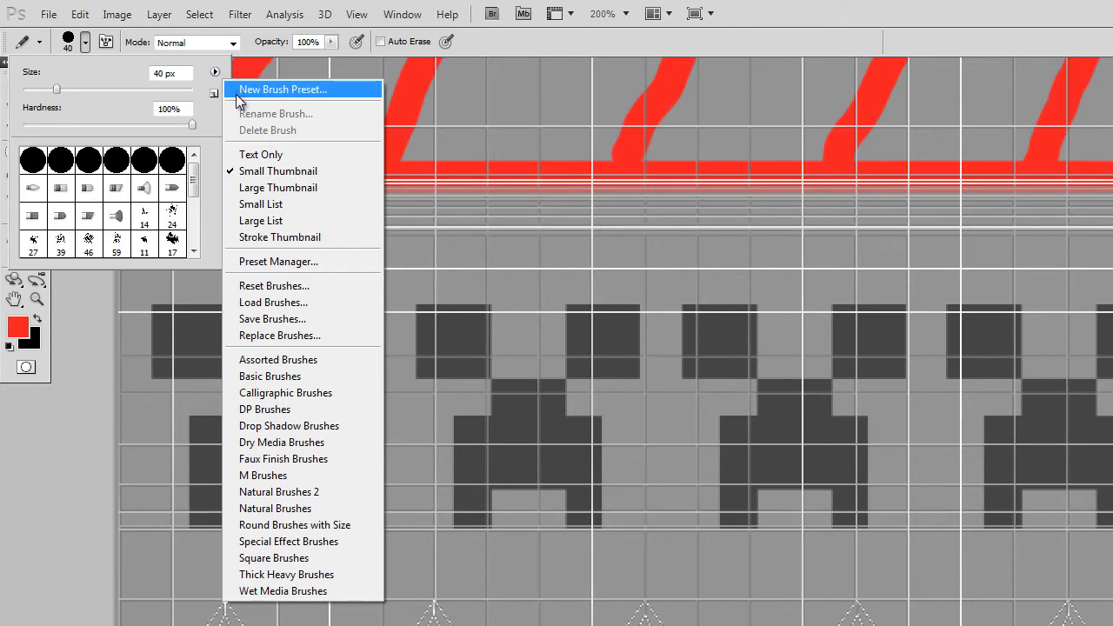
left_click(300, 561)
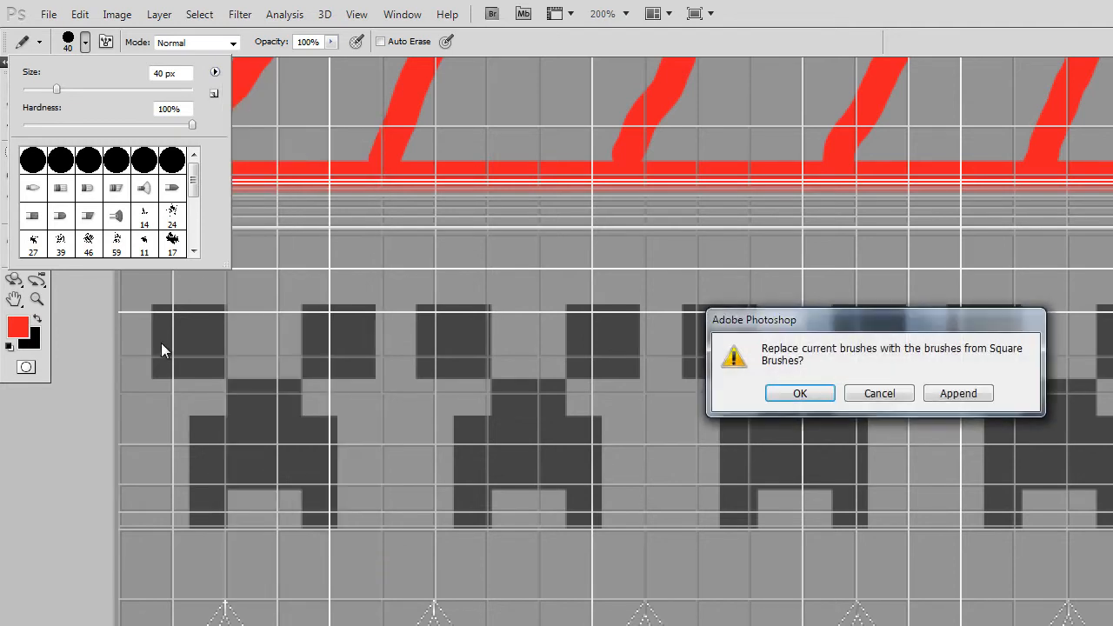
left_click(960, 397)
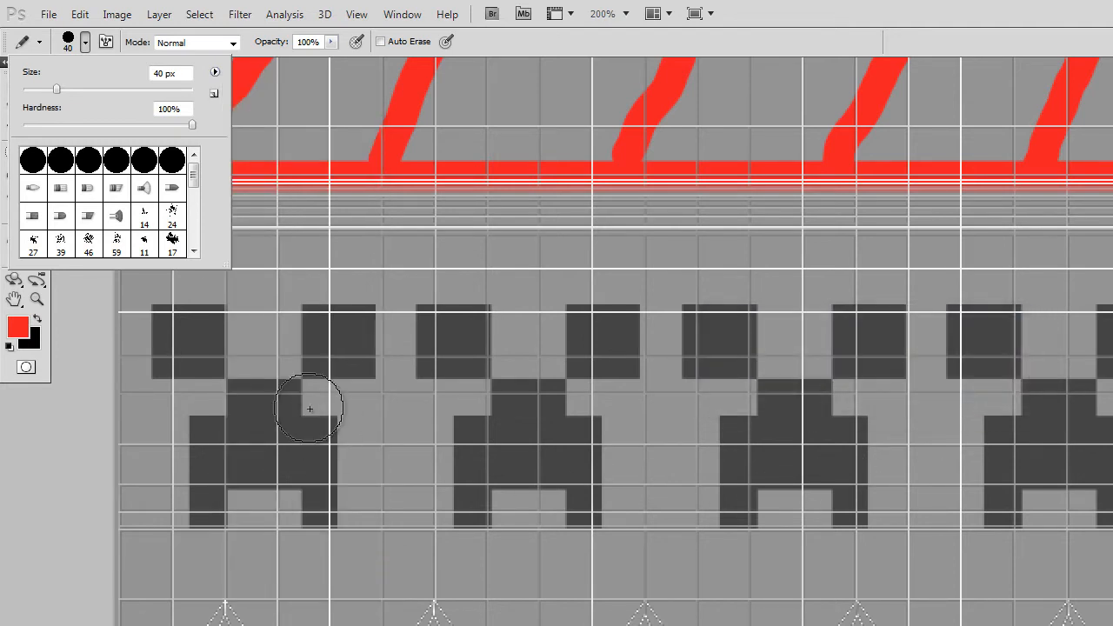
Choose the 22 px square brush tip and set its spacing to 271%.
left_click_drag(195, 182, 194, 235)
left_click(143, 244)
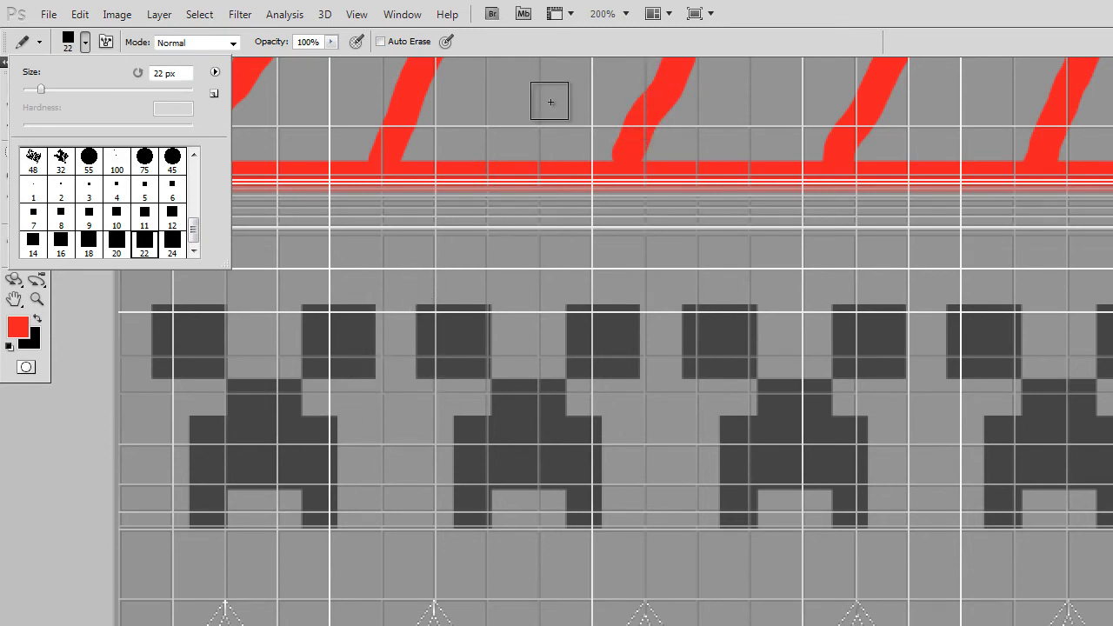
left_click(647, 37)
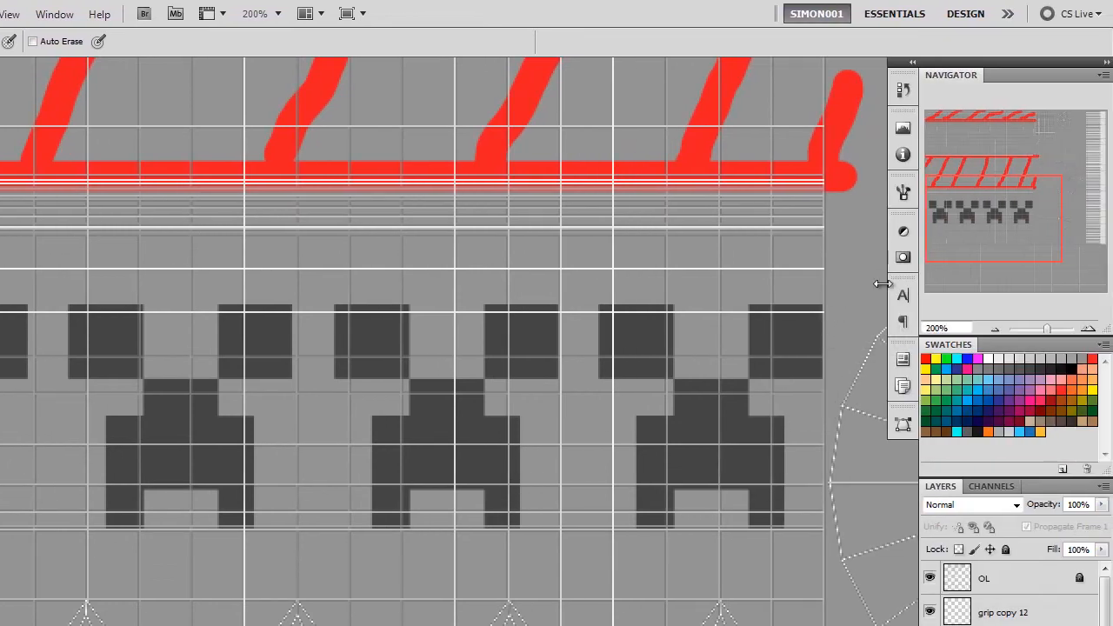
left_click(902, 192)
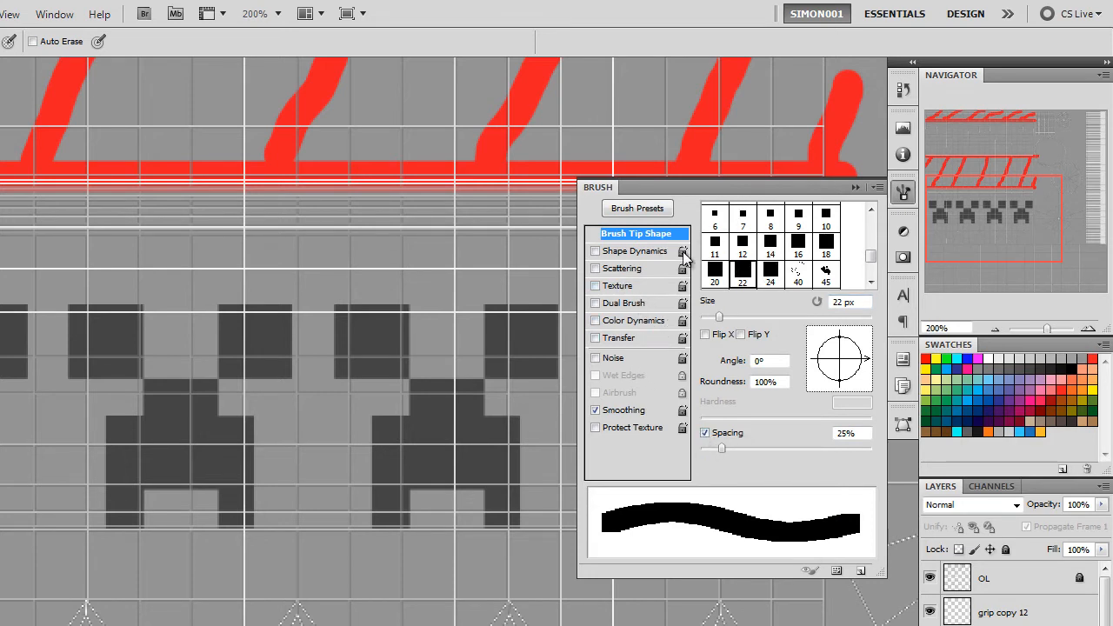
left_click_drag(723, 445, 820, 452)
left_click_drag(839, 459, 837, 459)
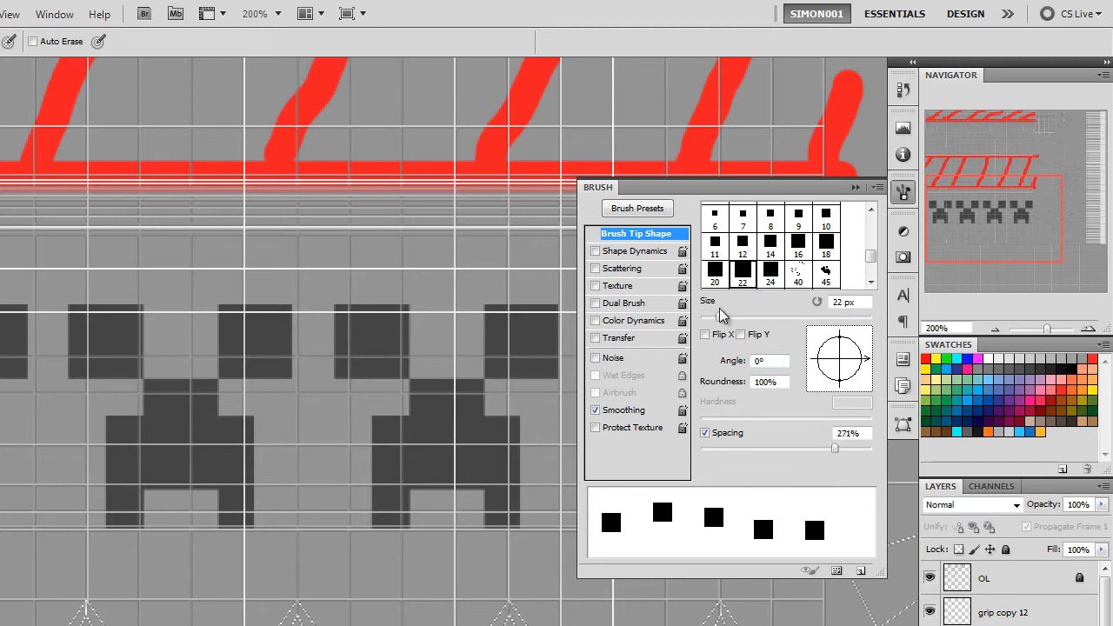
Enable Scattering for the square brush, with scatter set to 505% on both axes.
left_click(614, 269)
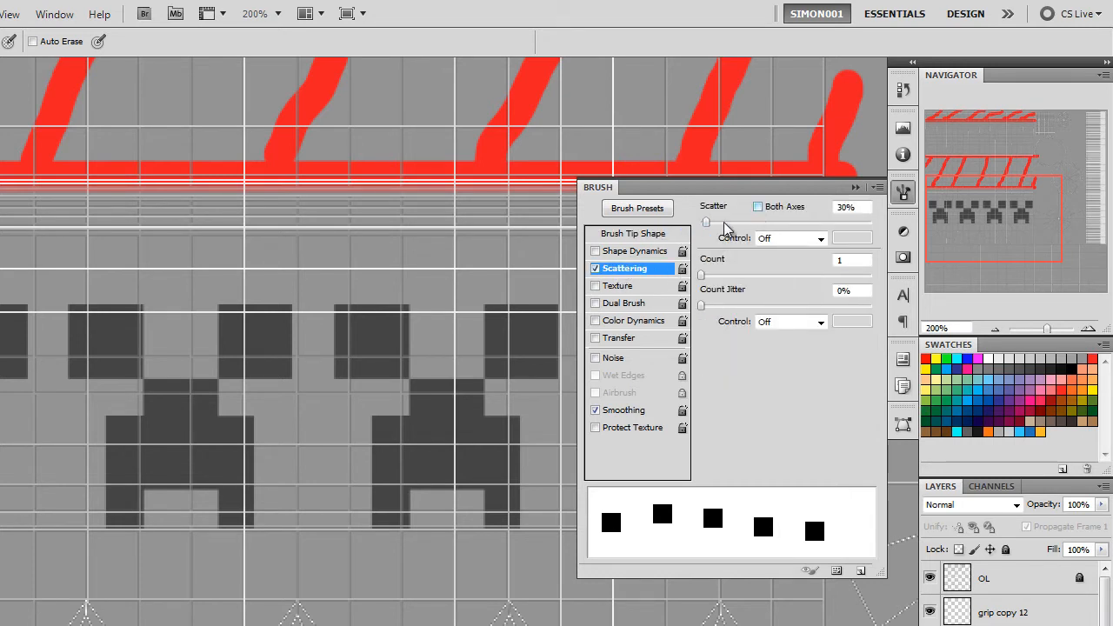
left_click_drag(706, 222, 777, 213)
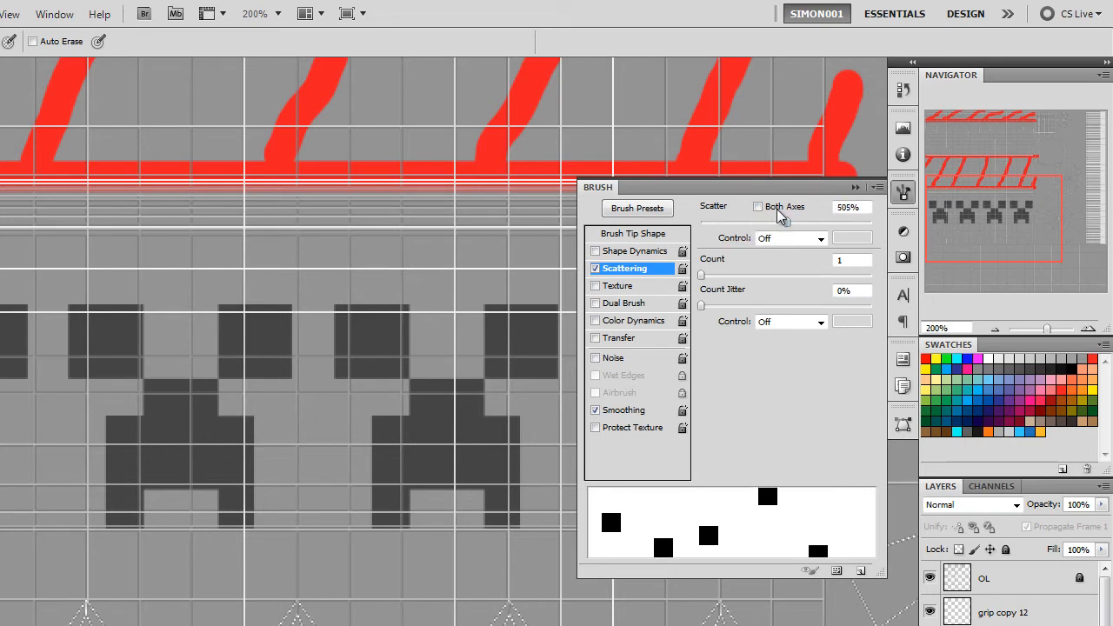
left_click(767, 208)
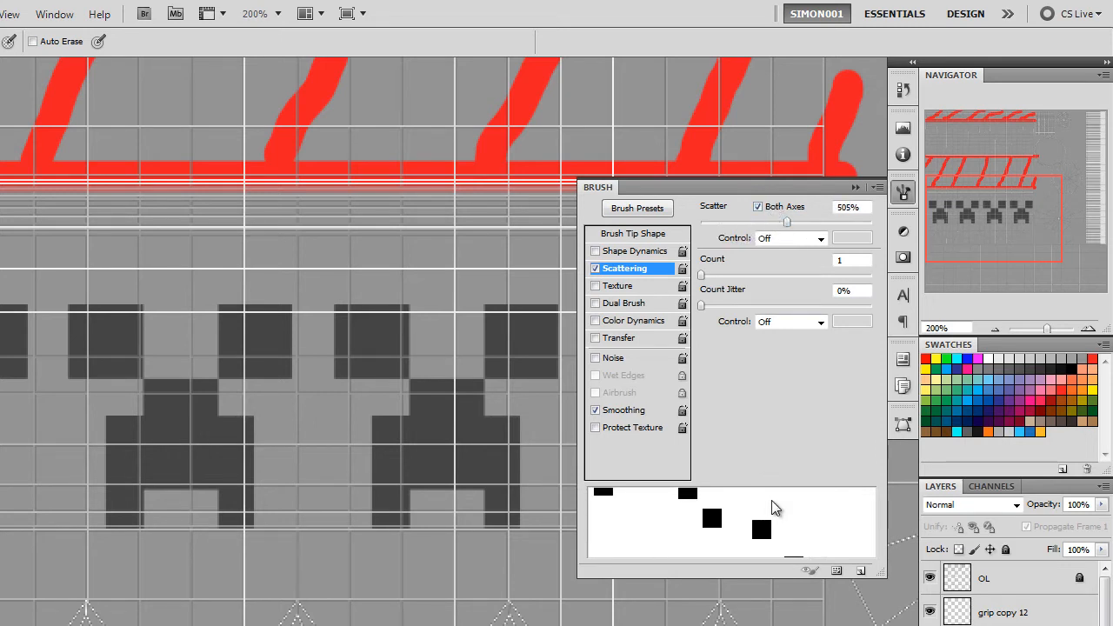
scroll(773, 499, "down", 2)
scroll(773, 499, "up", 1)
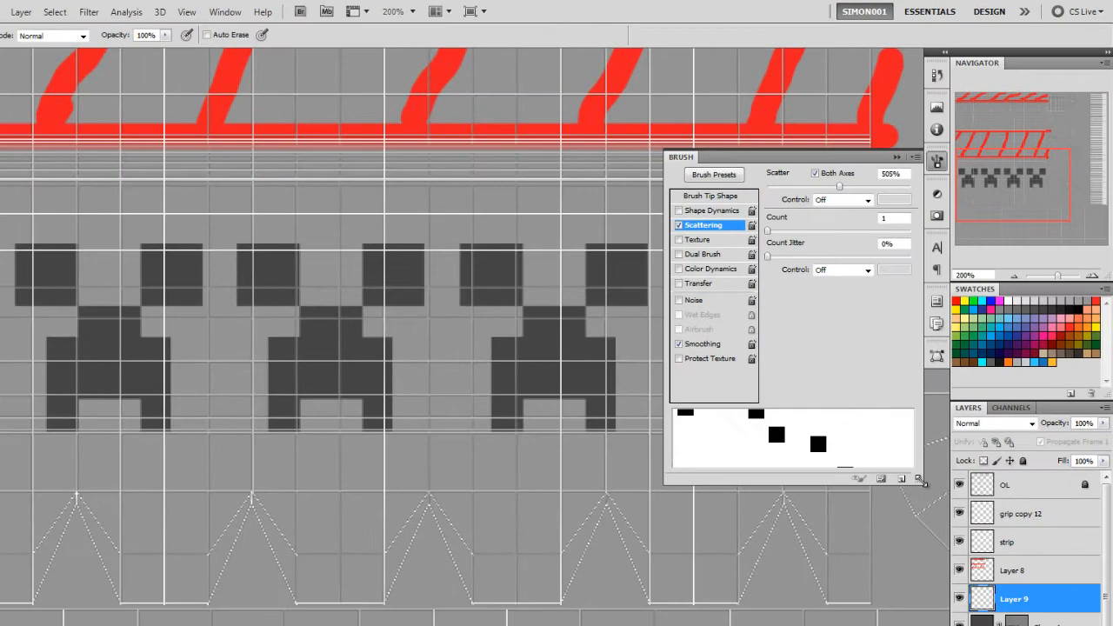
Set the square brush's scattering count to 3 with 28% count jitter, and enable Color Dynamics.
left_click_drag(922, 515, 922, 571)
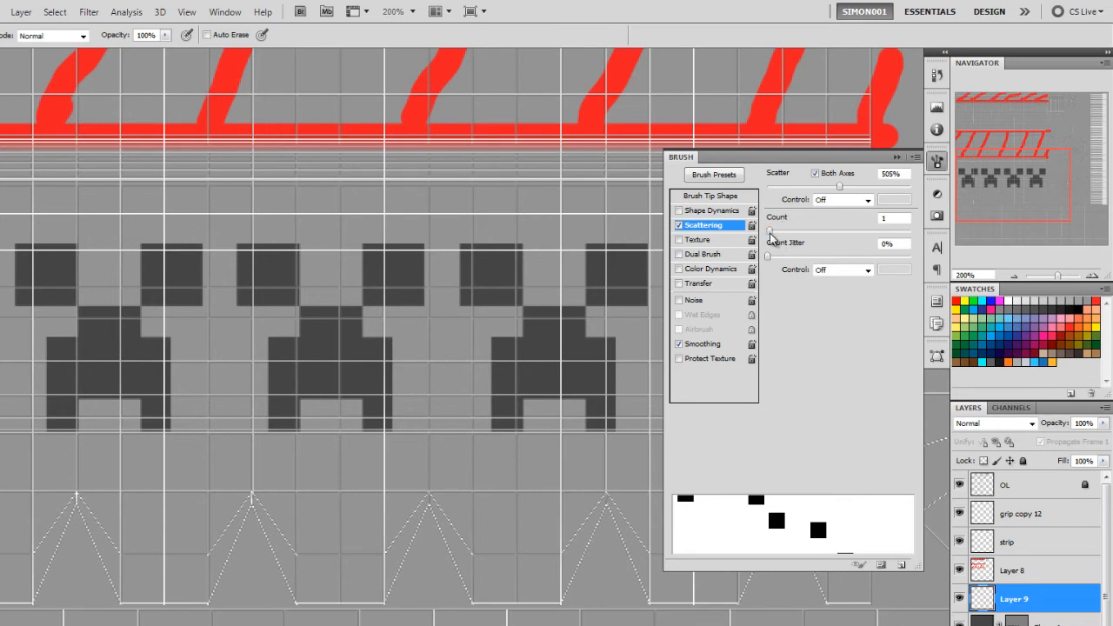
mouse_move(771, 236)
left_mouse_down()
mouse_move(802, 242)
mouse_move(780, 240)
mouse_move(803, 259)
left_mouse_up()
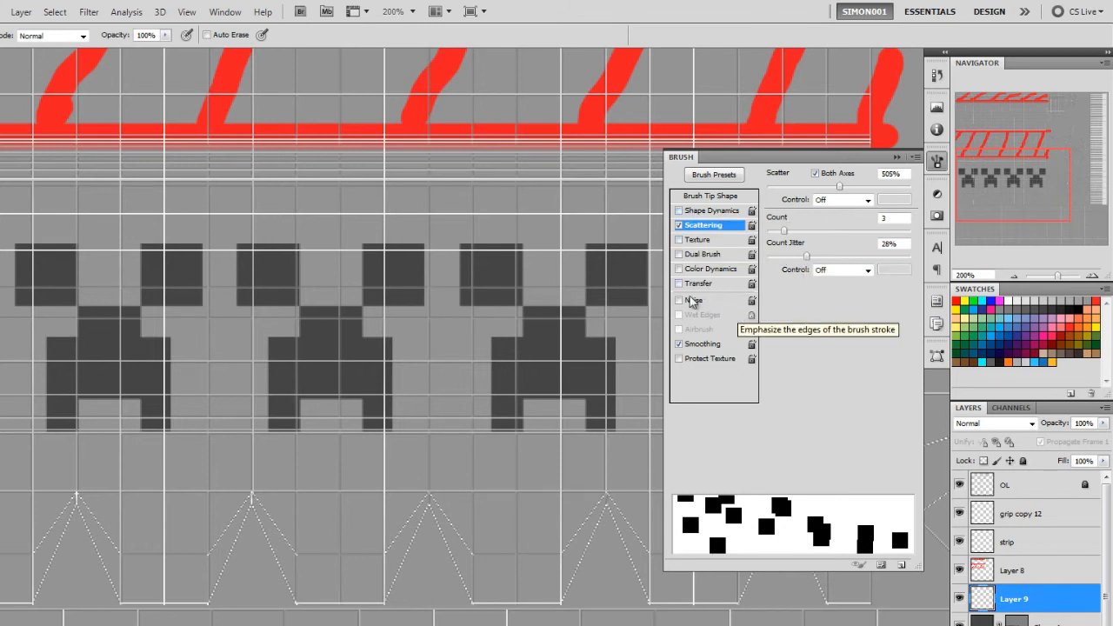
left_click(710, 271)
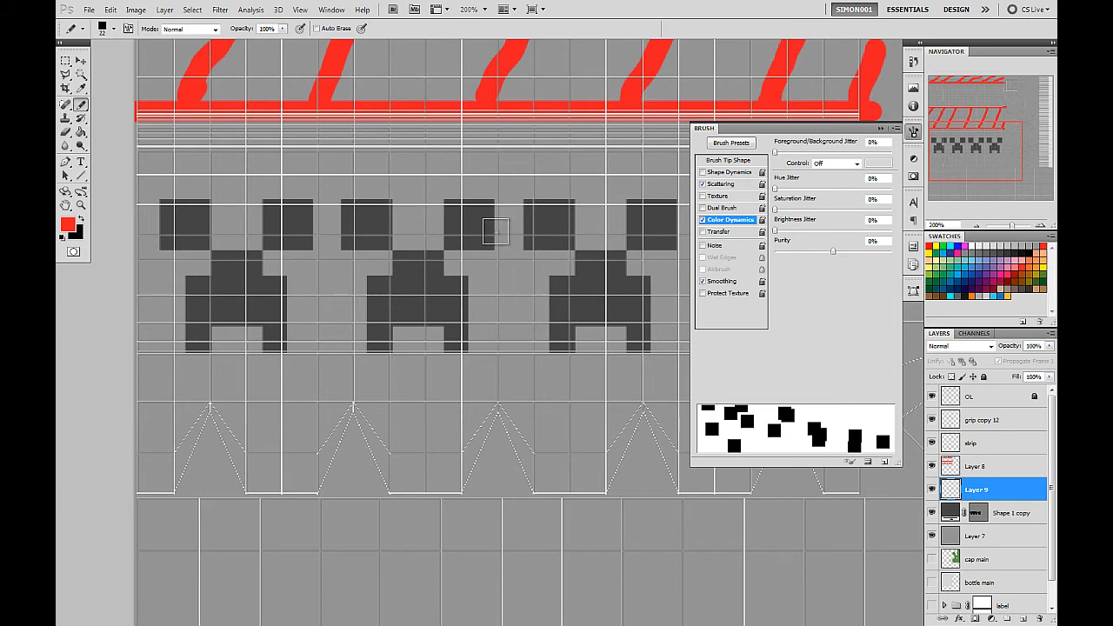
Try and undo a red scattered stroke, set Foreground/Background Jitter to 100%, and paint a grey test stroke across the creeper faces.
mouse_move(495, 231)
left_mouse_down()
mouse_move(391, 272)
mouse_move(425, 310)
left_mouse_up()
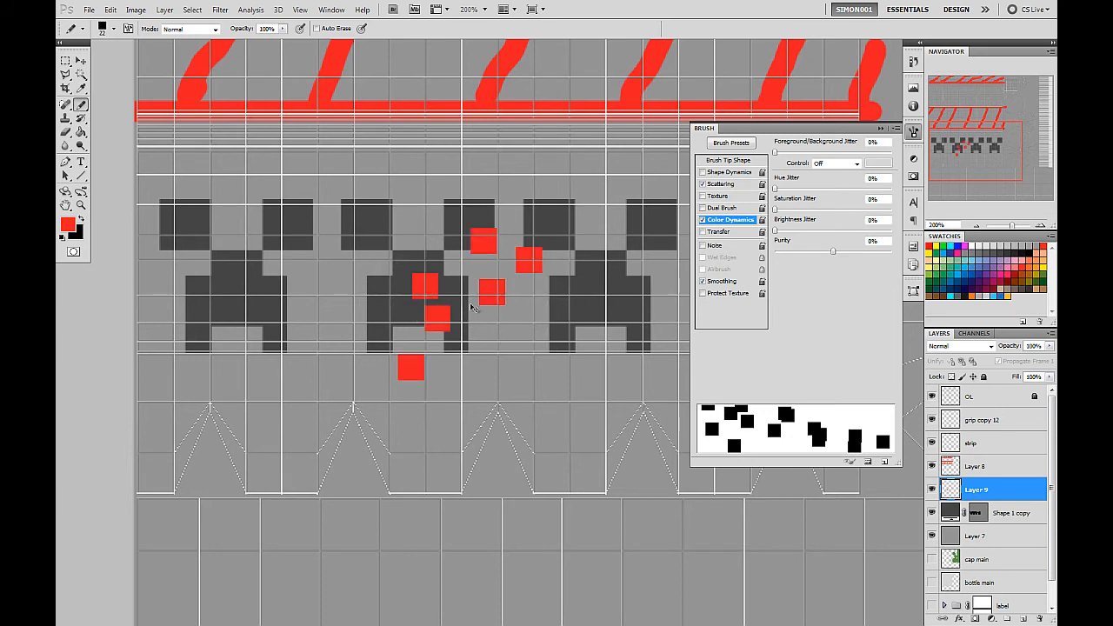
key("ctrl+z")
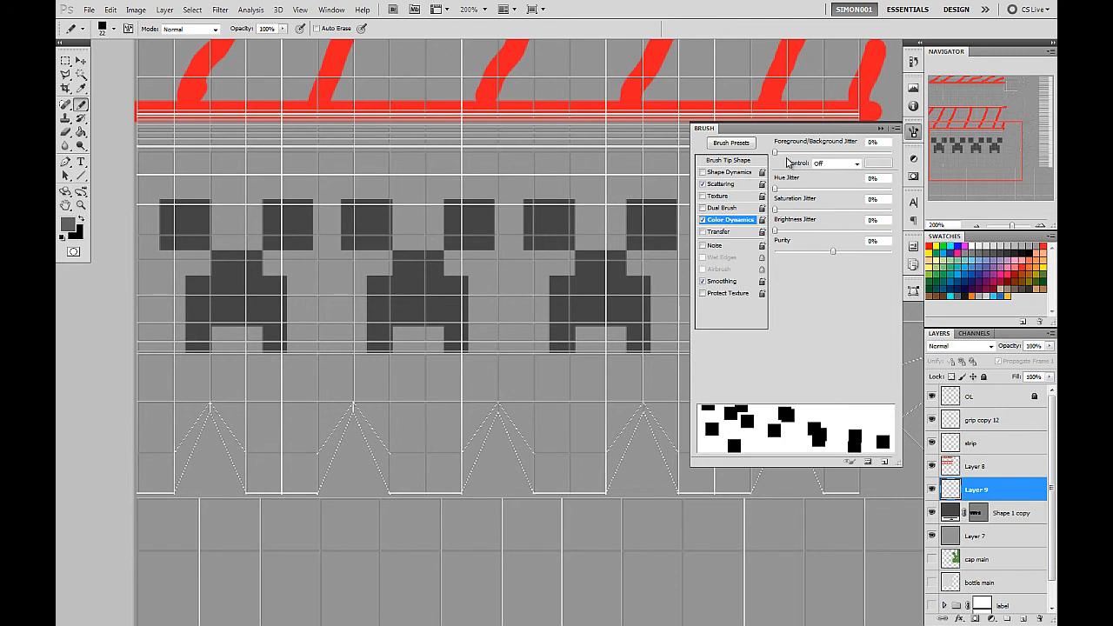
left_click_drag(777, 154, 893, 157)
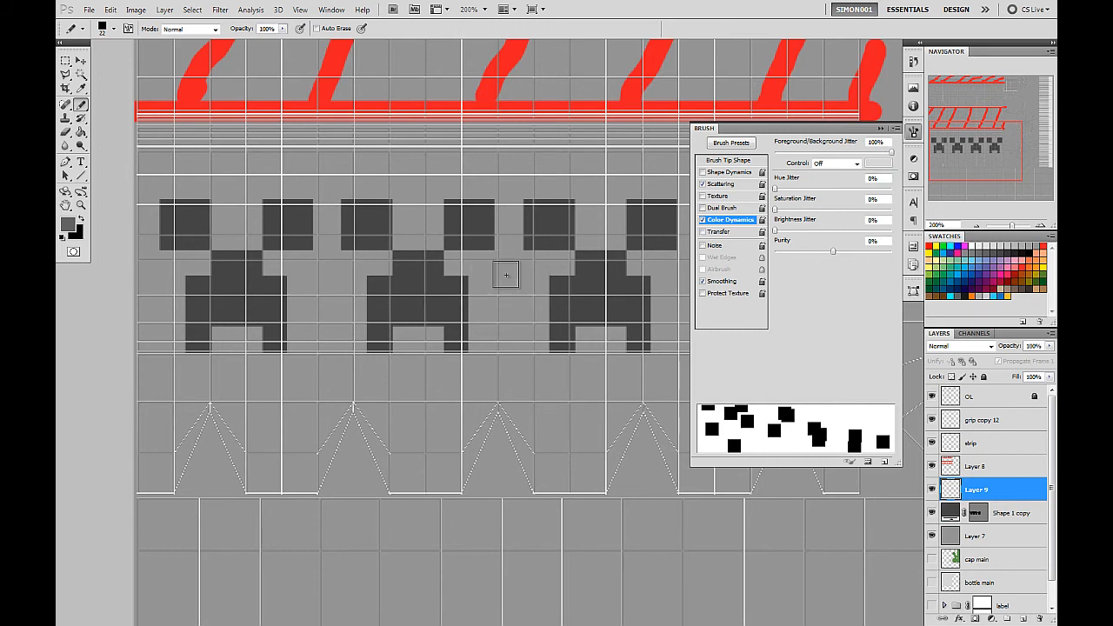
mouse_move(506, 274)
left_mouse_down()
mouse_move(456, 338)
mouse_move(297, 433)
left_mouse_up()
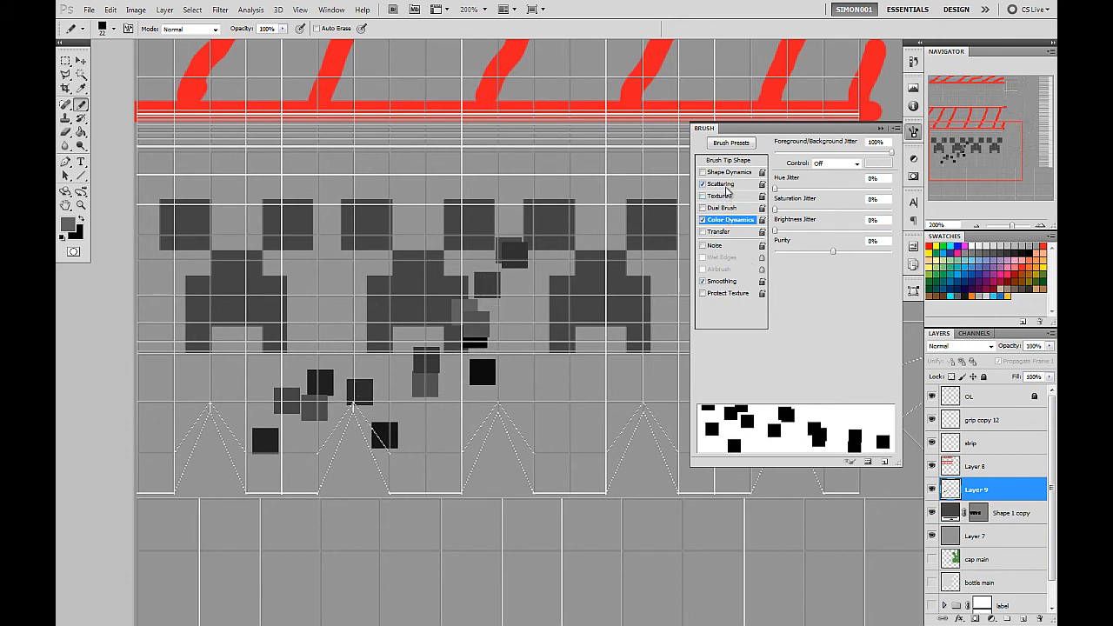
Set the brush's scatter to 719% and count to 2, and undo the grey test stroke.
left_click(726, 185)
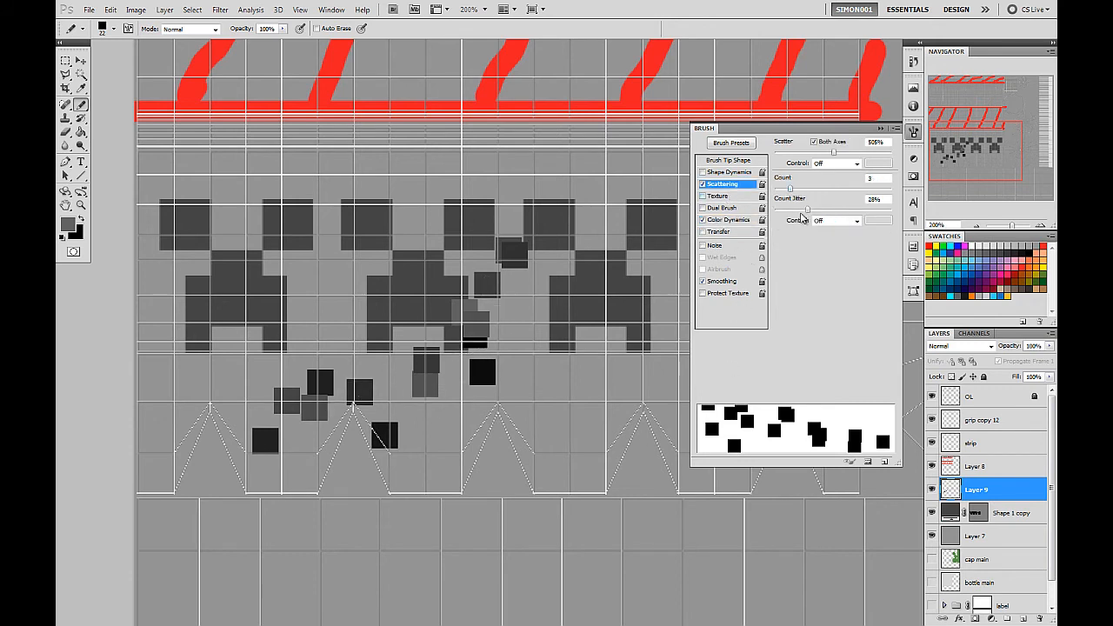
mouse_move(835, 154)
left_mouse_down()
mouse_move(804, 153)
mouse_move(818, 162)
mouse_move(773, 192)
mouse_move(784, 193)
left_mouse_up()
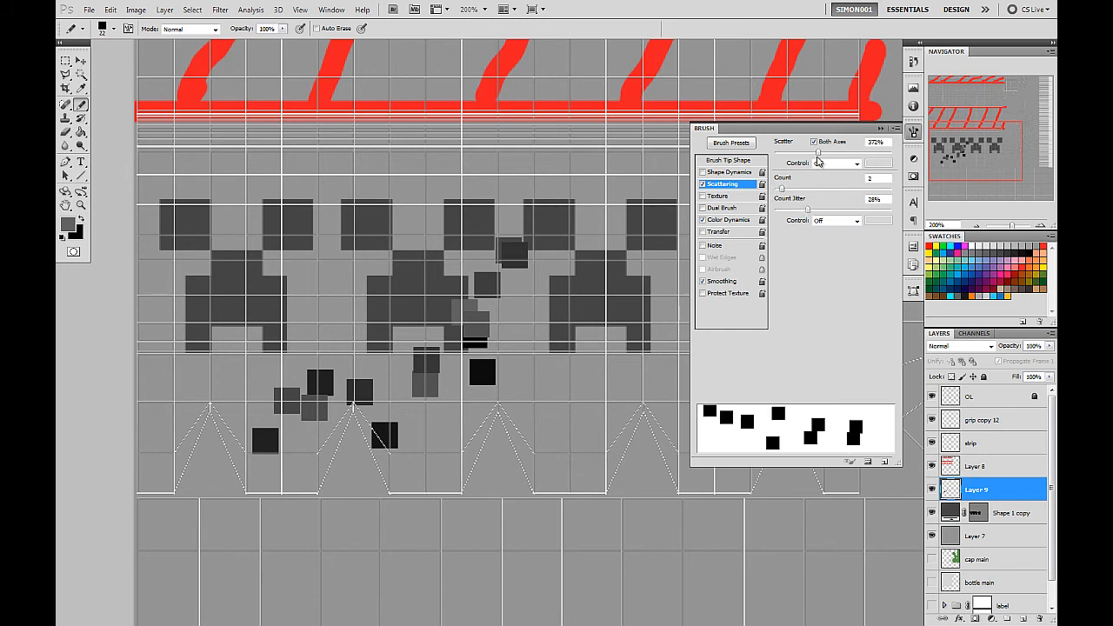
left_click_drag(817, 153, 859, 160)
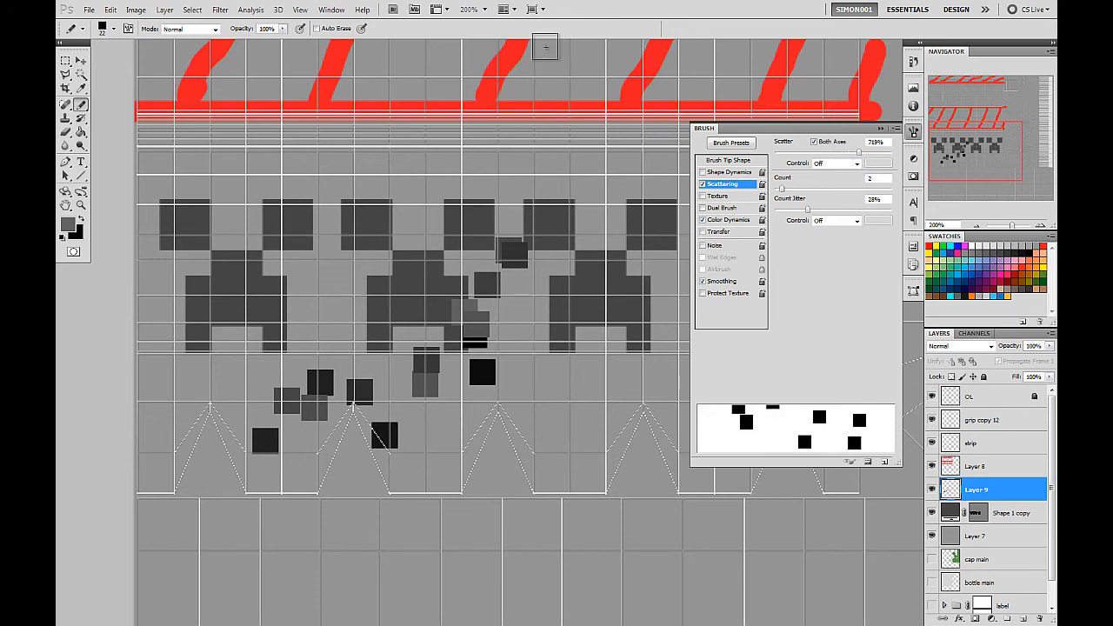
key("ctrl+z")
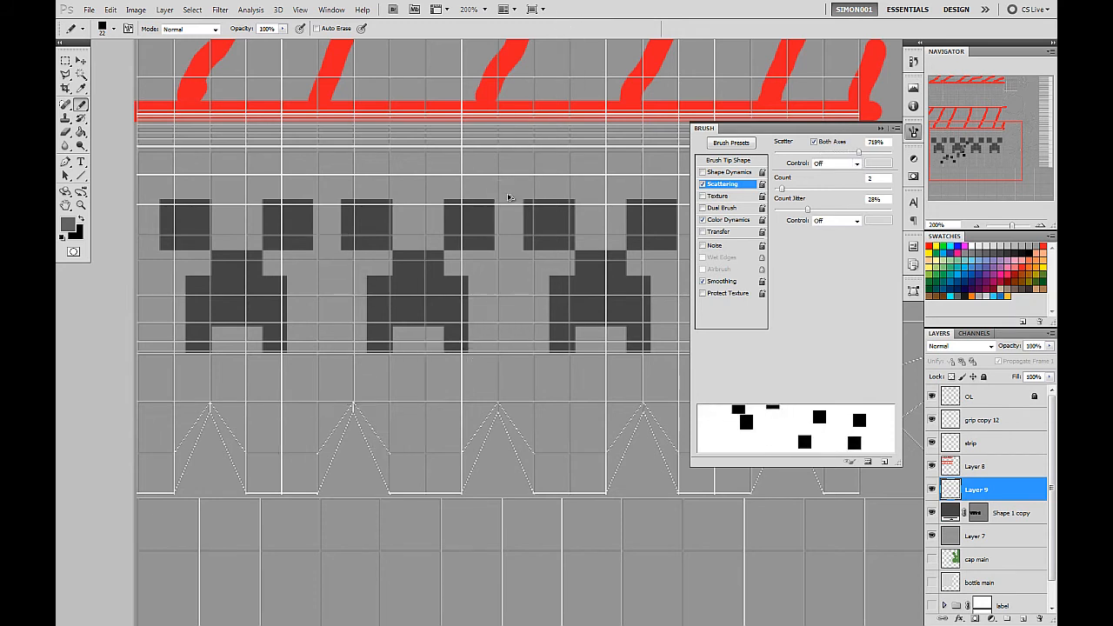
Try a scattered stroke across the tops of the creeper faces, close the brush settings and undo the stroke.
left_click(111, 10)
left_click(136, 45)
left_click_drag(221, 184, 645, 197)
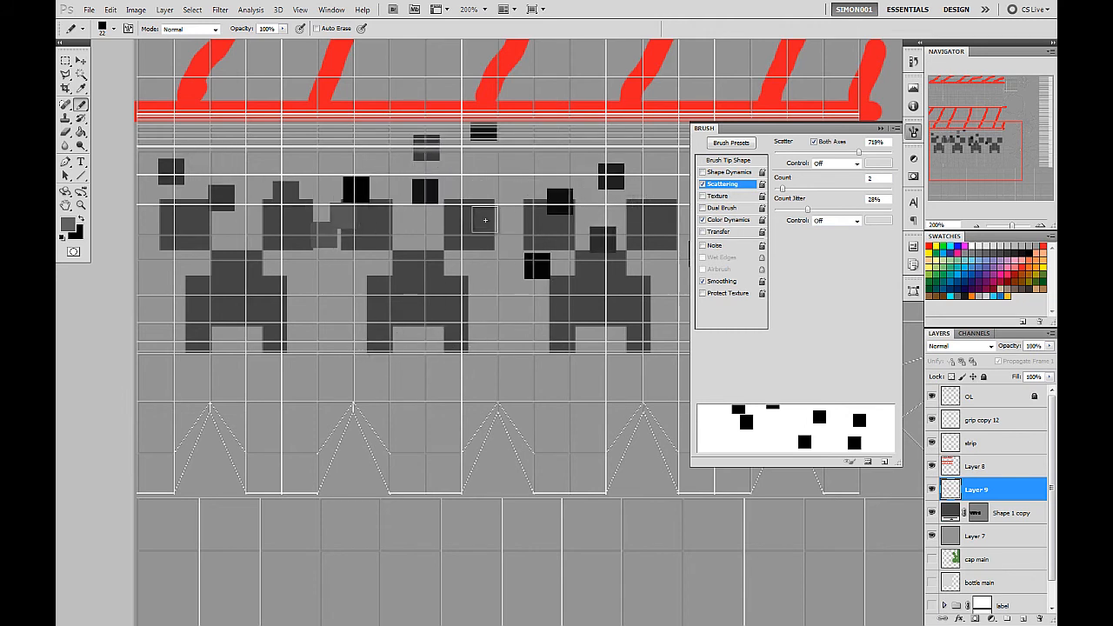
left_click(913, 132)
key("ctrl+z")
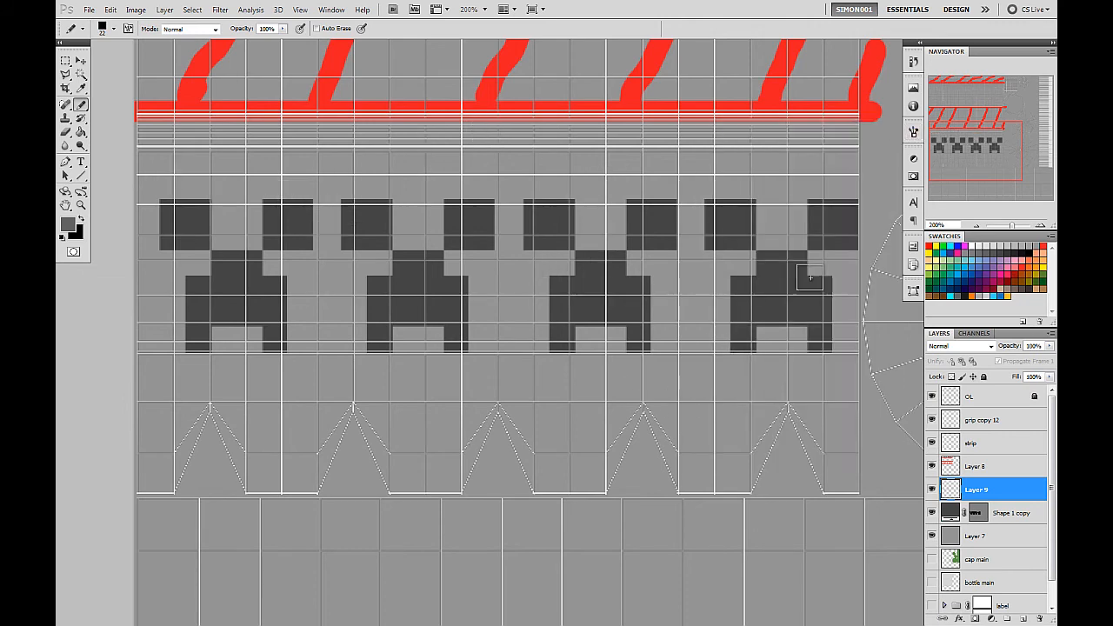
Paint scattered dark grey and black squares around the creeper row and across the plain band between the red-marked areas.
left_click(977, 228)
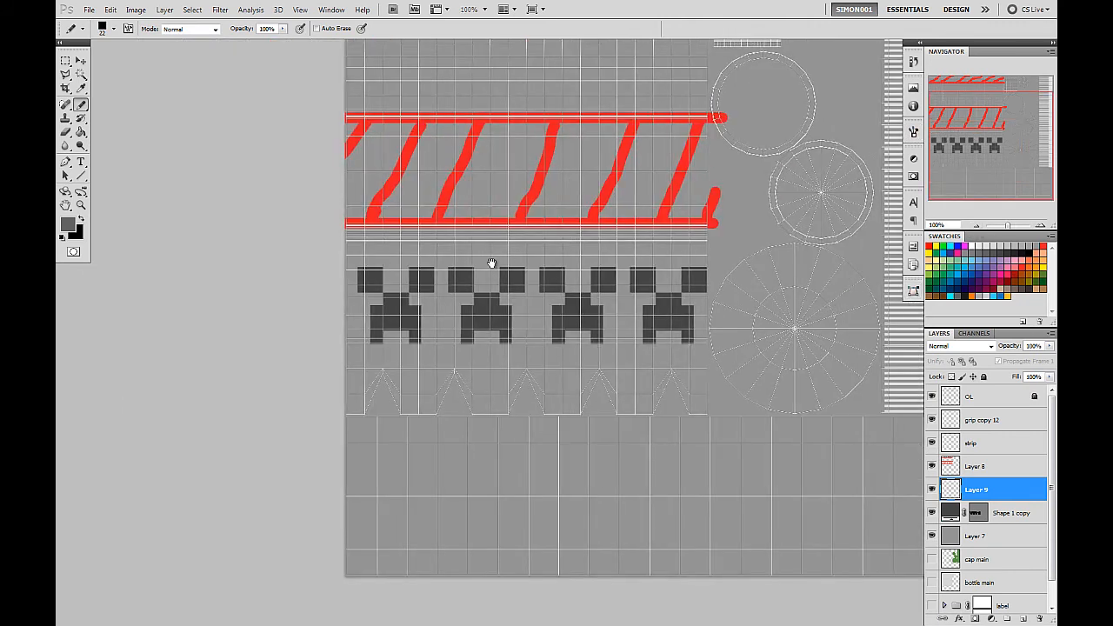
left_click_drag(493, 266, 323, 360)
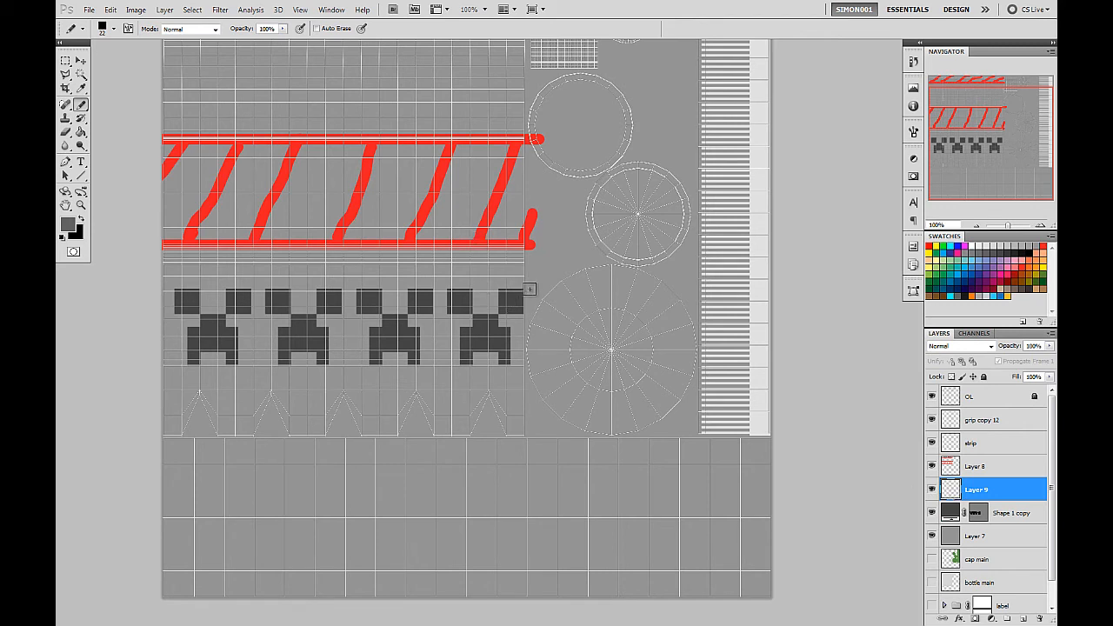
left_click_drag(530, 282, 161, 278)
mouse_move(151, 335)
left_mouse_down()
mouse_move(443, 343)
mouse_move(539, 360)
left_mouse_up()
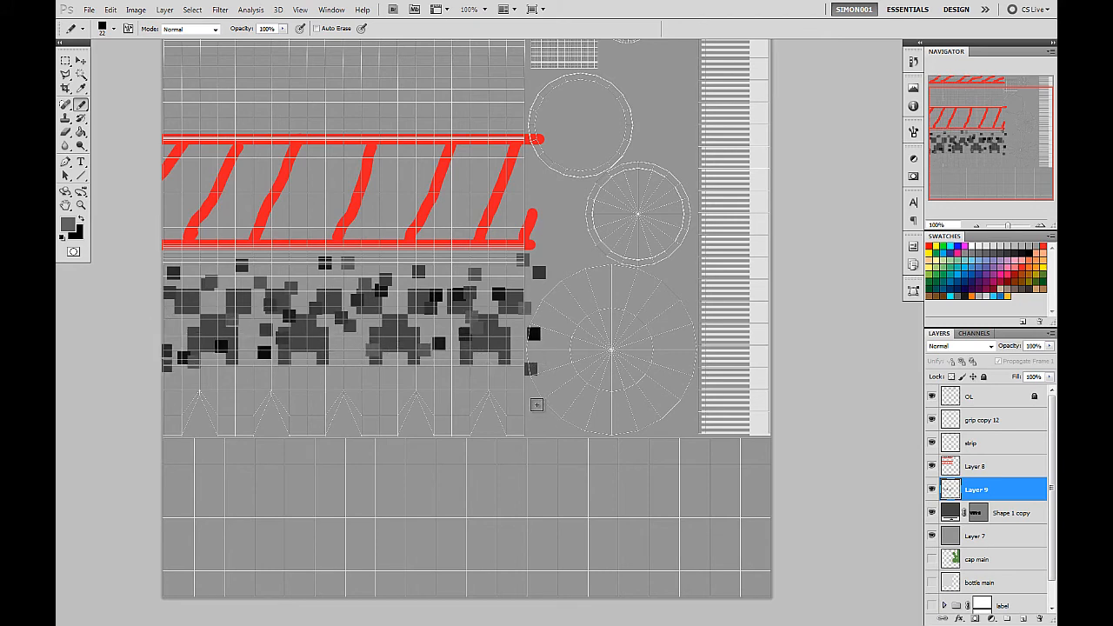
left_click_drag(537, 405, 158, 399)
left_click_drag(442, 290, 470, 520)
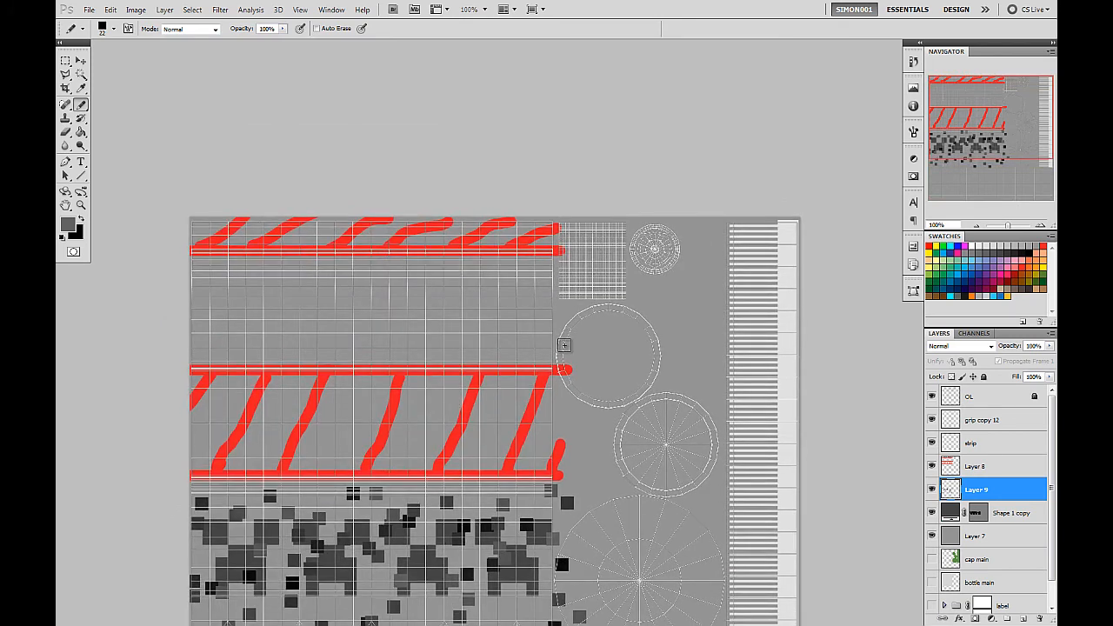
mouse_move(564, 345)
left_mouse_down()
mouse_move(461, 352)
mouse_move(252, 337)
mouse_move(171, 296)
mouse_move(270, 274)
mouse_move(474, 294)
mouse_move(565, 280)
left_mouse_up()
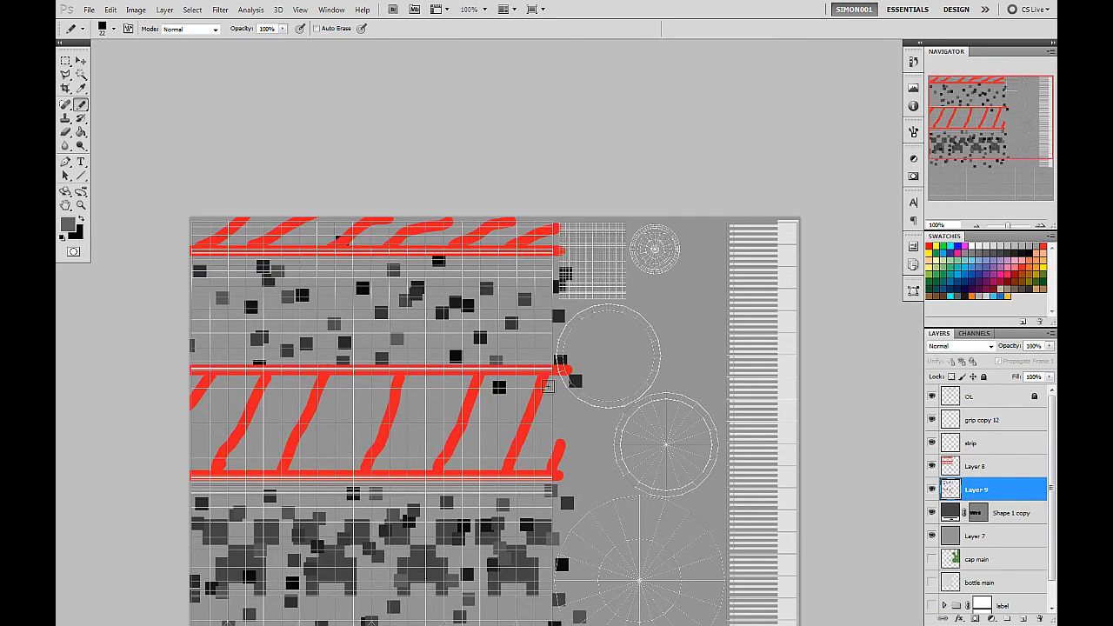
left_click_drag(617, 435, 620, 288)
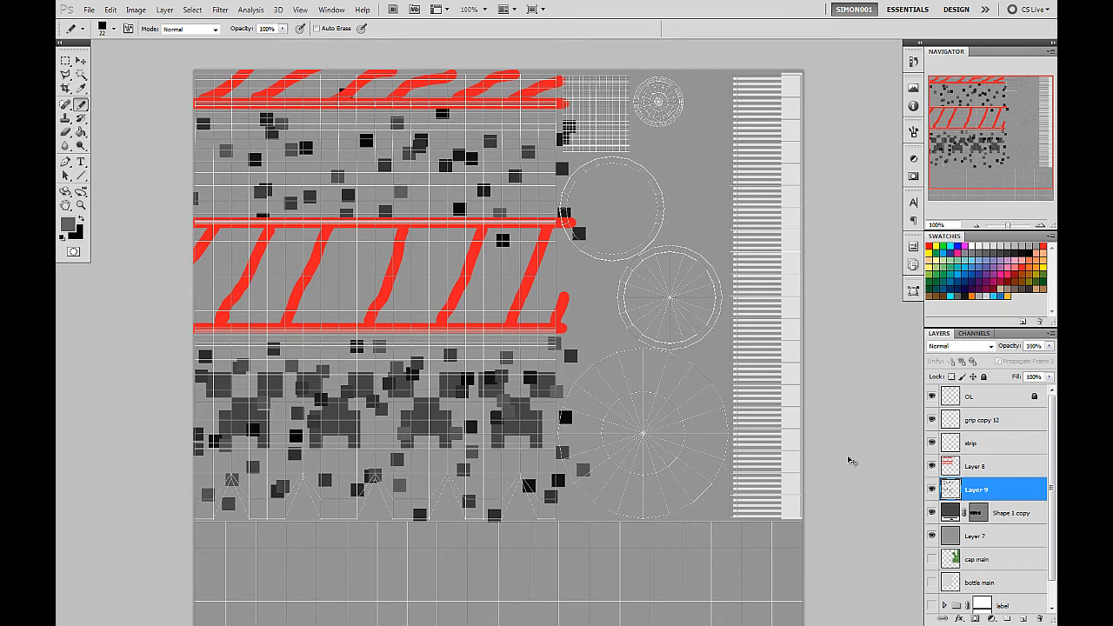
Undo all the dark scattered strokes on Layer 9.
key("ctrl+alt+z")
key("ctrl+alt+z")
key("ctrl+alt+z")
key("ctrl+alt+z")
key("ctrl+alt+z")
key("ctrl+alt+z")
key("ctrl+alt+z")
key("ctrl+alt+z")
key("ctrl+alt+z")
key("ctrl+alt+z")
key("ctrl+alt+z")
key("ctrl+alt+z")
key("ctrl+alt+z")
key("ctrl+alt+z")
key("ctrl+alt+z")
key("ctrl+alt+z")
key("ctrl+alt+z")
key("ctrl+alt+z")
key("ctrl+alt+z")
key("ctrl+alt+z")
key("ctrl+alt+z")
key("ctrl+alt+z")
key("ctrl+alt+z")
key("ctrl+alt+z")
key("ctrl+alt+z")
key("ctrl+alt+z")
key("ctrl+alt+z")
key("ctrl+alt+z")
key("ctrl+alt+z")
key("ctrl+alt+z")
key("ctrl+alt+z")
key("ctrl+alt+z")
key("ctrl+alt+z")
key("ctrl+alt+z")
key("ctrl+alt+z")
key("ctrl+alt+z")
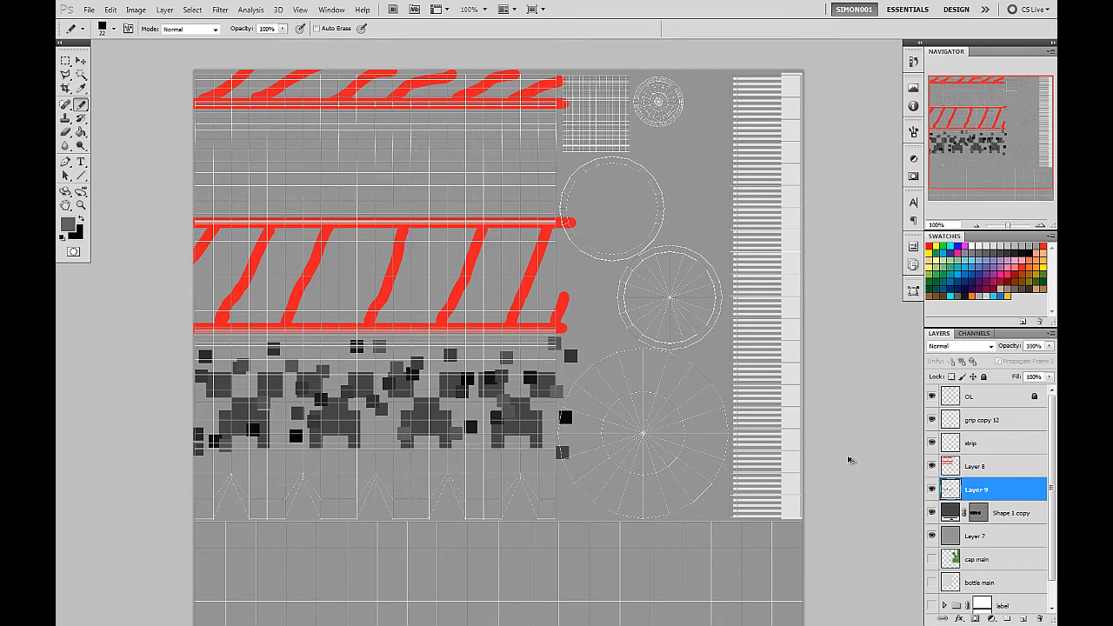
Set a light grey foreground over the dark grey background colour and paint scattered squares across the plain band and creeper row.
left_click(82, 222)
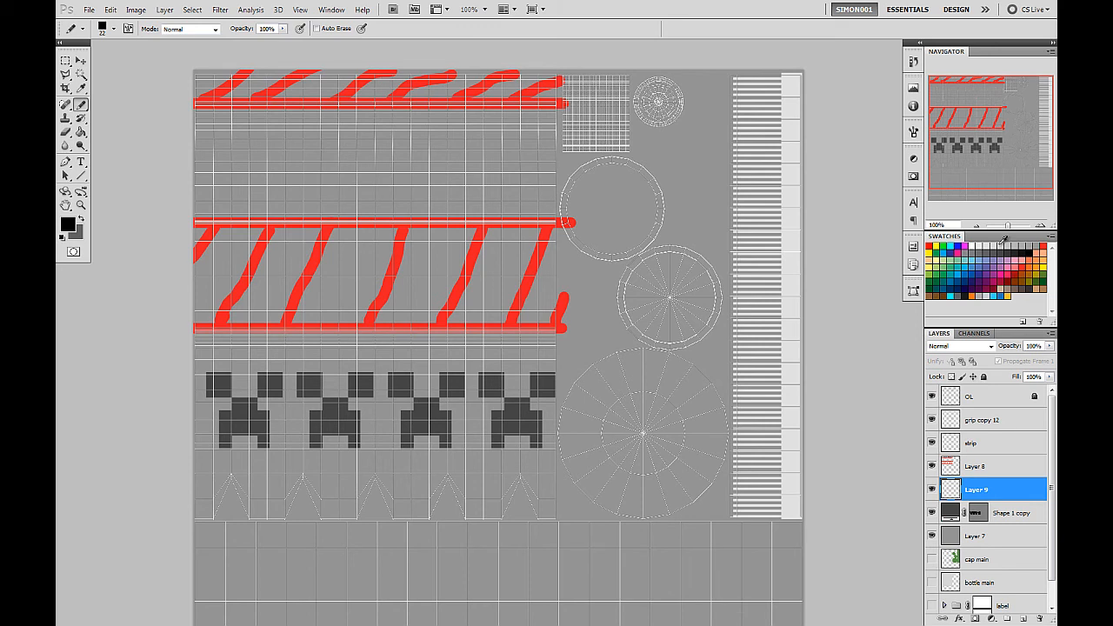
left_click(1001, 244)
mouse_move(562, 199)
left_mouse_down()
mouse_move(183, 194)
mouse_move(184, 132)
mouse_move(262, 145)
mouse_move(591, 146)
left_mouse_up()
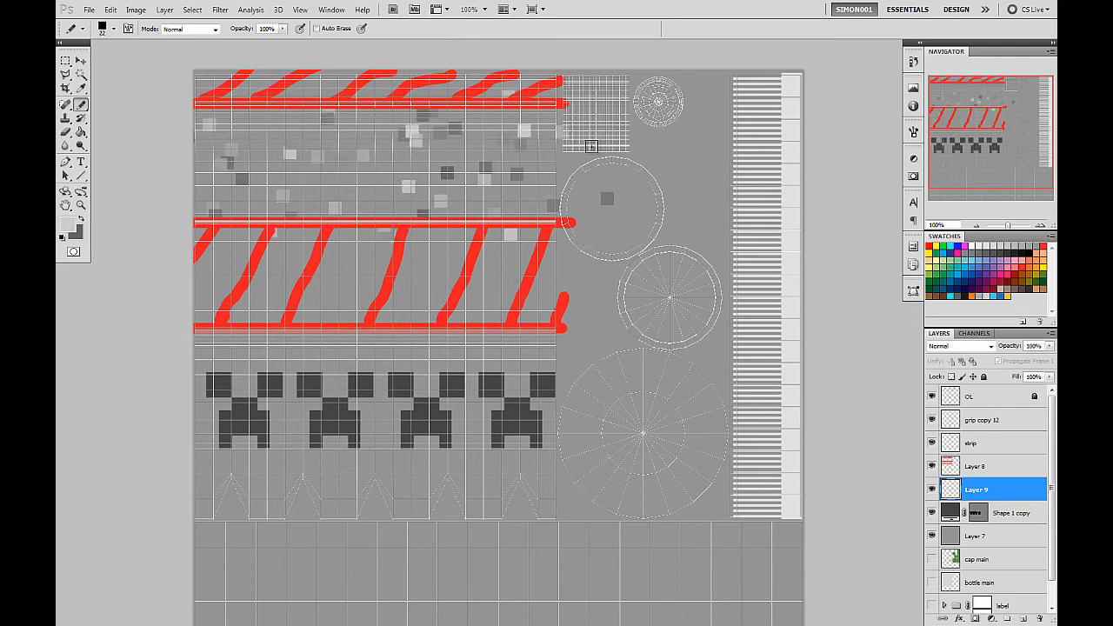
mouse_move(574, 356)
left_mouse_down()
mouse_move(148, 349)
mouse_move(167, 399)
mouse_move(603, 419)
mouse_move(569, 456)
mouse_move(139, 474)
left_mouse_up()
left_click_drag(138, 514, 619, 557)
left_click_drag(526, 344, 489, 328)
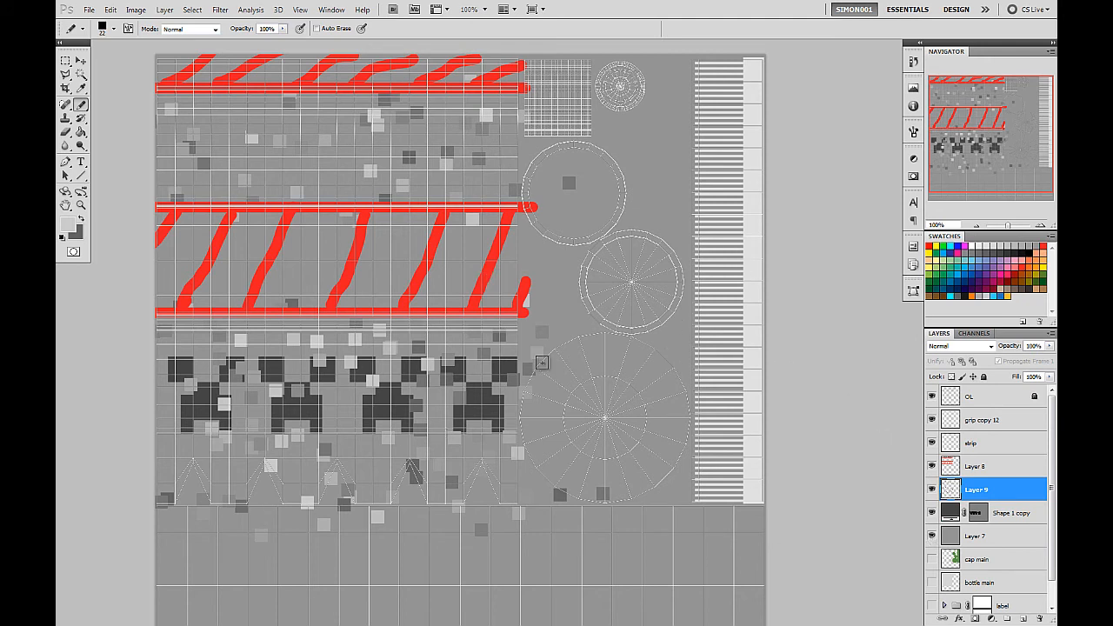
Invert the bottle-area selection, delete the stray squares outside it from Layer 9, and deselect.
scroll(997, 556, "down", 2)
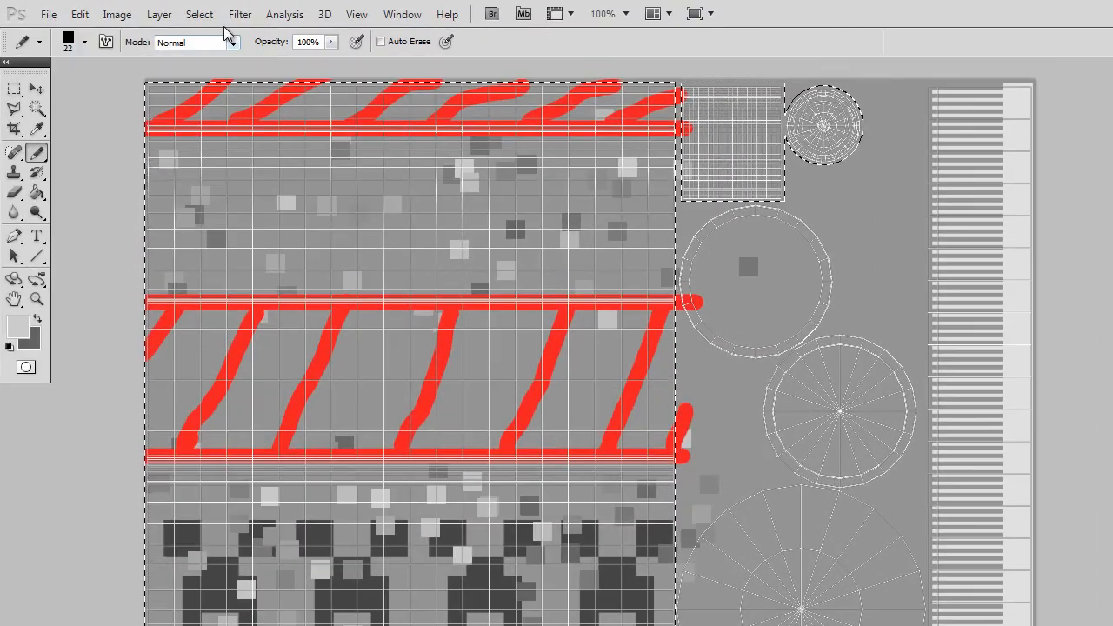
left_click(200, 14)
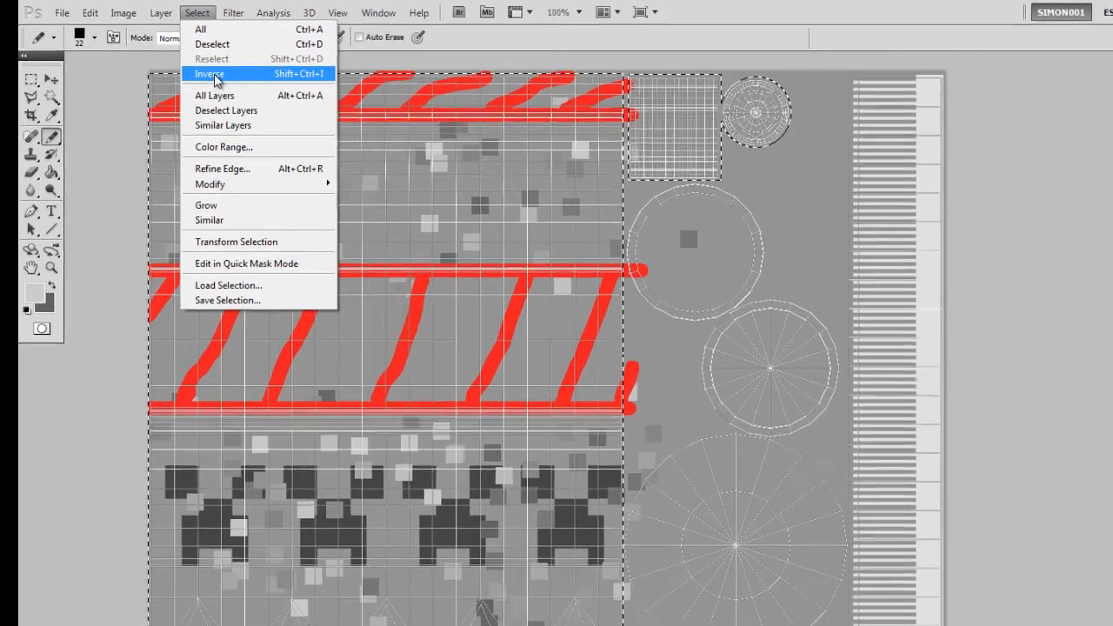
left_click(213, 74)
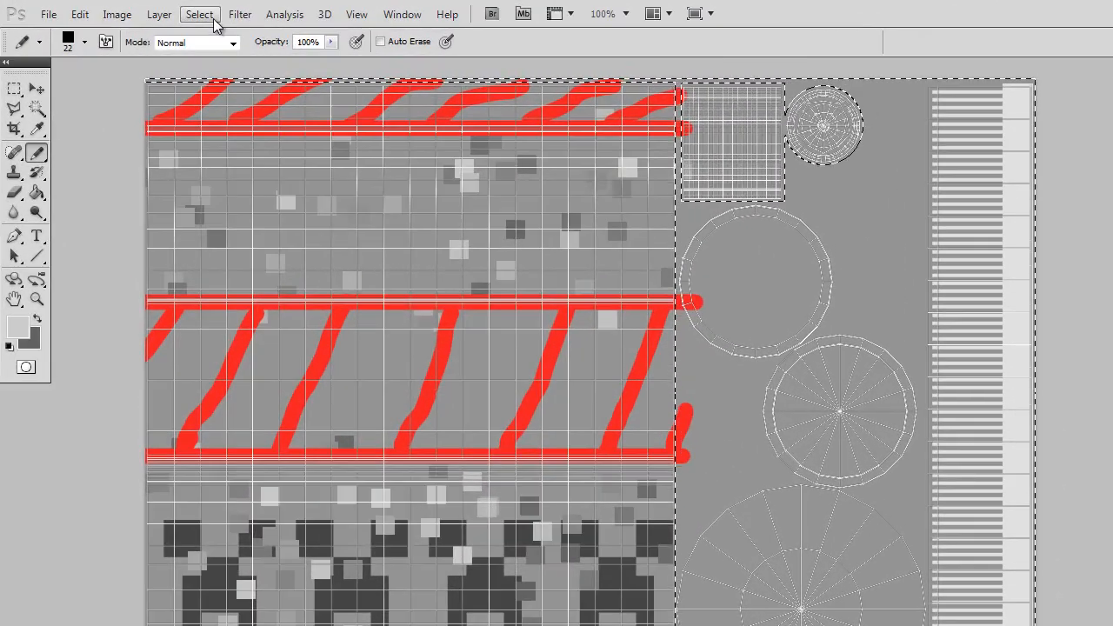
left_click(192, 9)
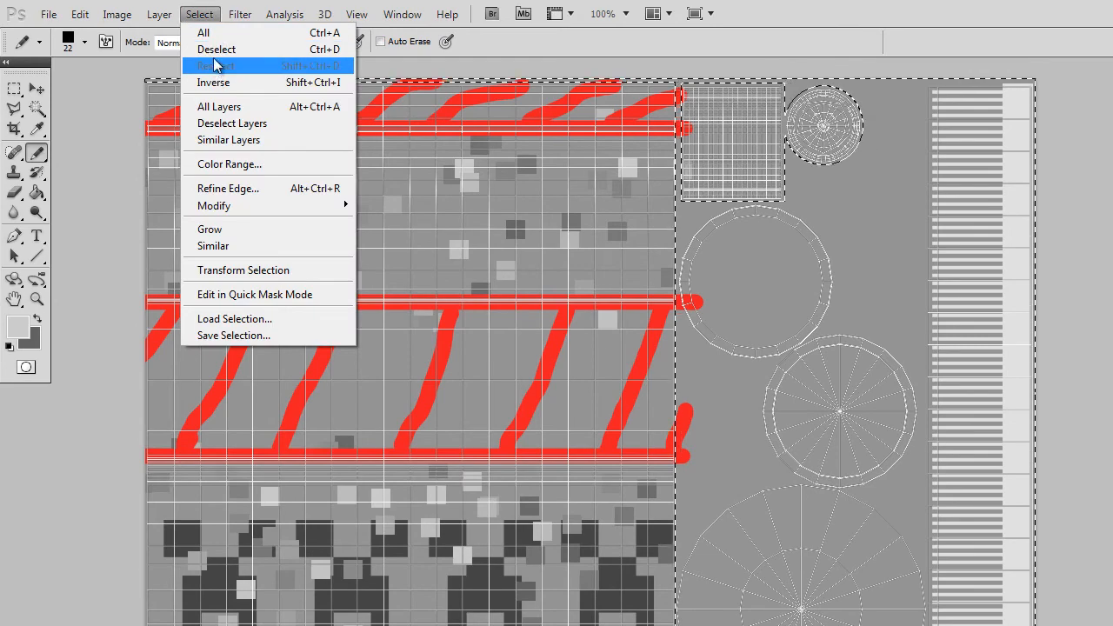
left_click(216, 50)
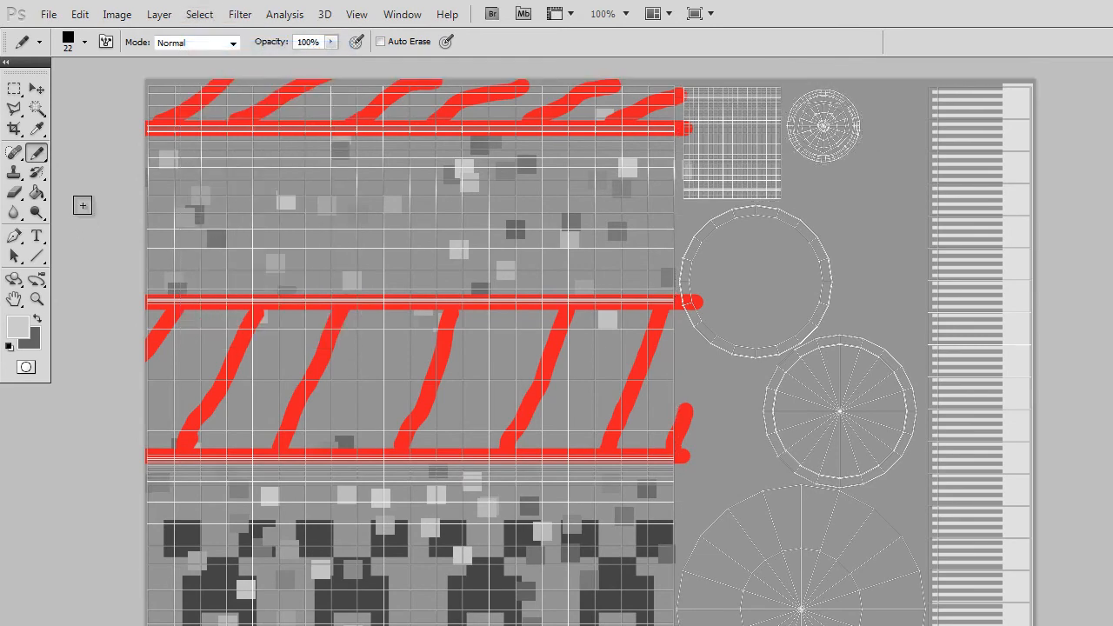
Delete squares from Layer 9 with rectangular selections along the bottle area's right edge and over the two red-hatched bands.
left_click(15, 90)
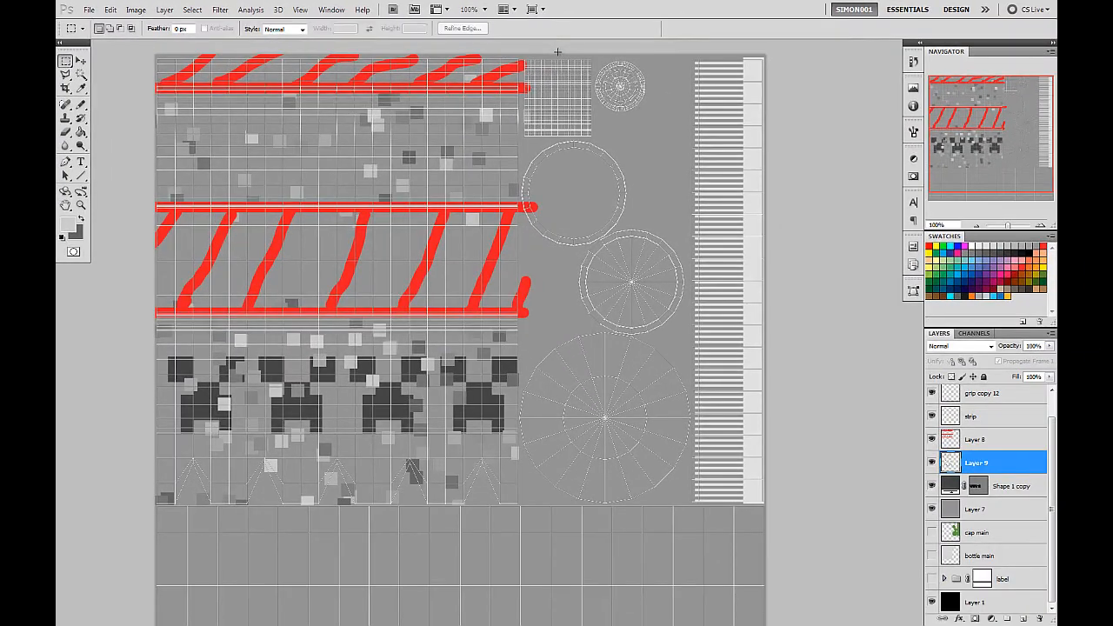
left_click_drag(740, 76, 730, 399)
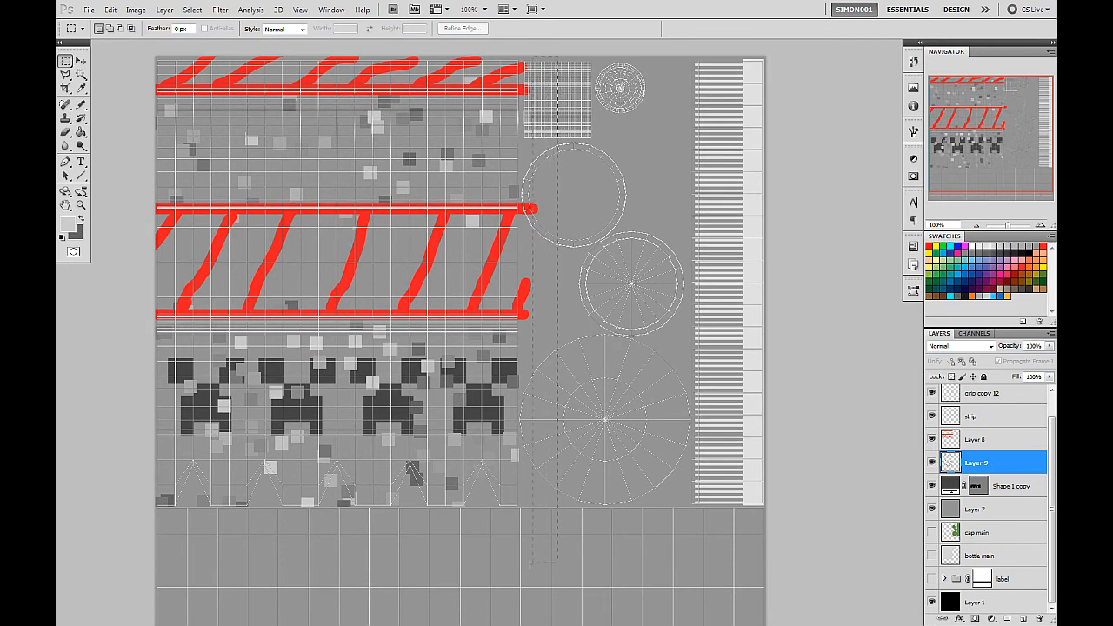
left_click_drag(530, 563, 522, 563)
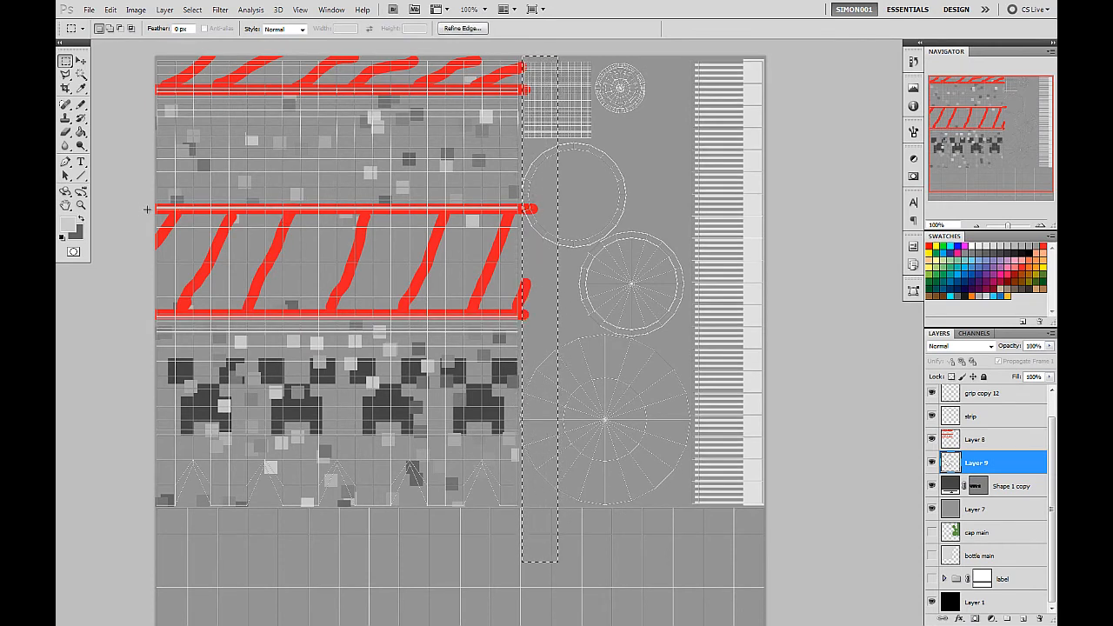
left_click_drag(147, 208, 533, 319)
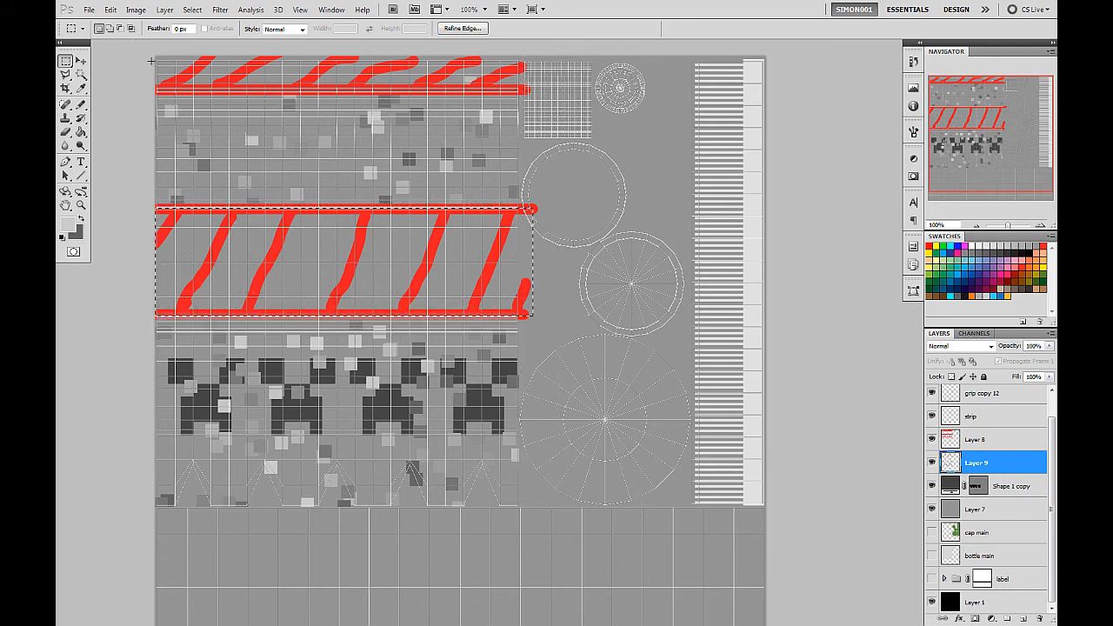
left_click_drag(151, 61, 561, 96)
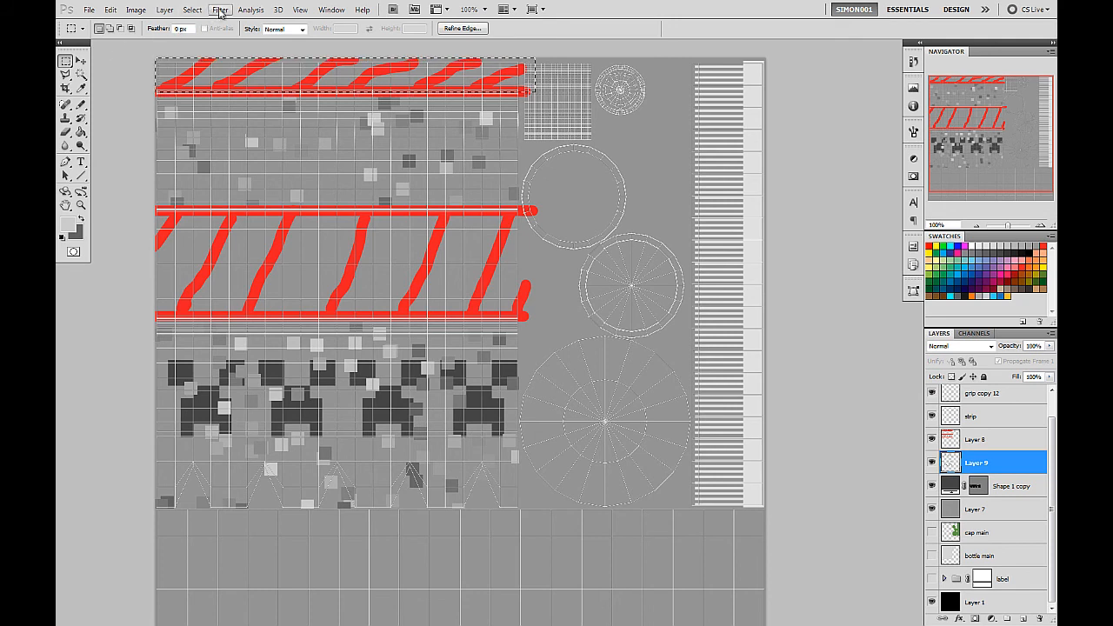
Deselect and hide Layer 8 with the red guide marks.
left_click(192, 9)
left_click(206, 35)
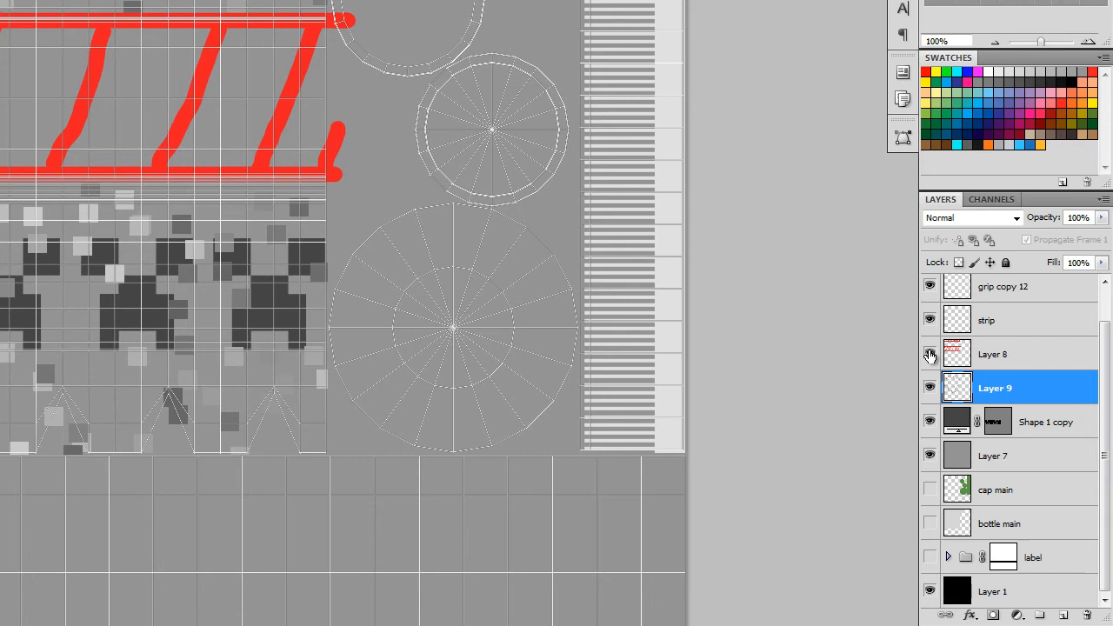
left_click(930, 355)
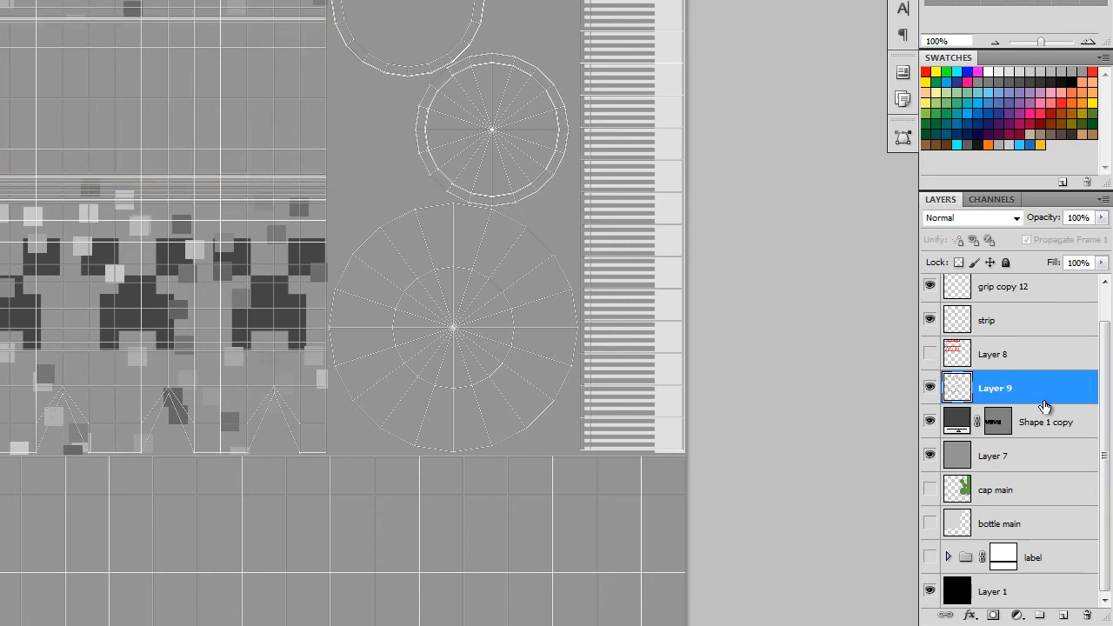
Rename Layer 9 to "pixel" and move it below the Shape 1 copy layer so the squares sit behind the creeper faces.
double_click(999, 391)
type("pixel")
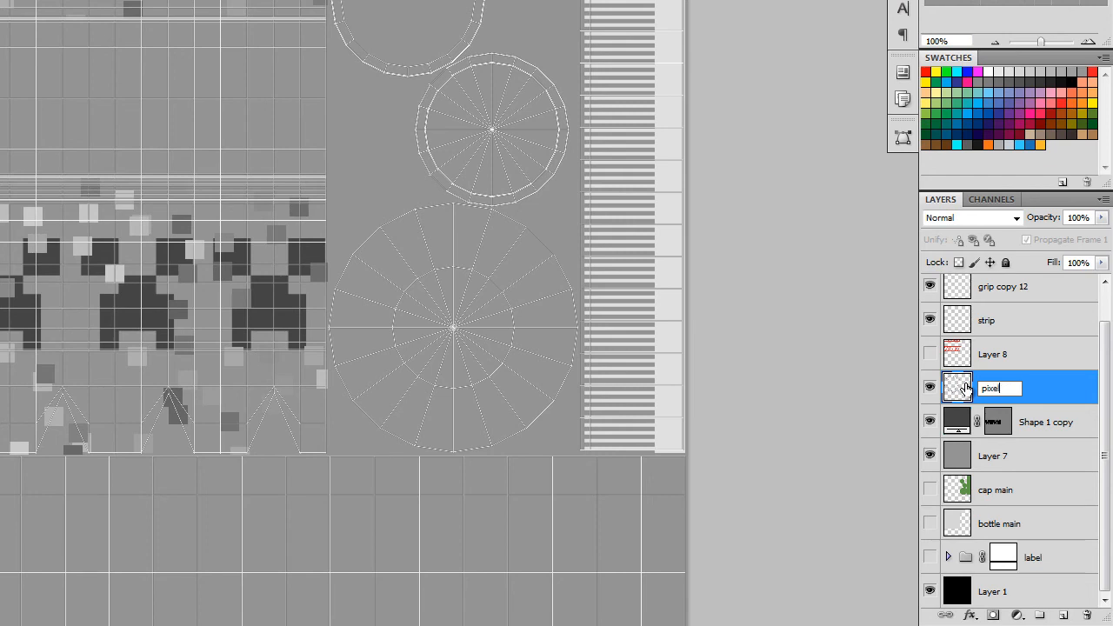
key("Return")
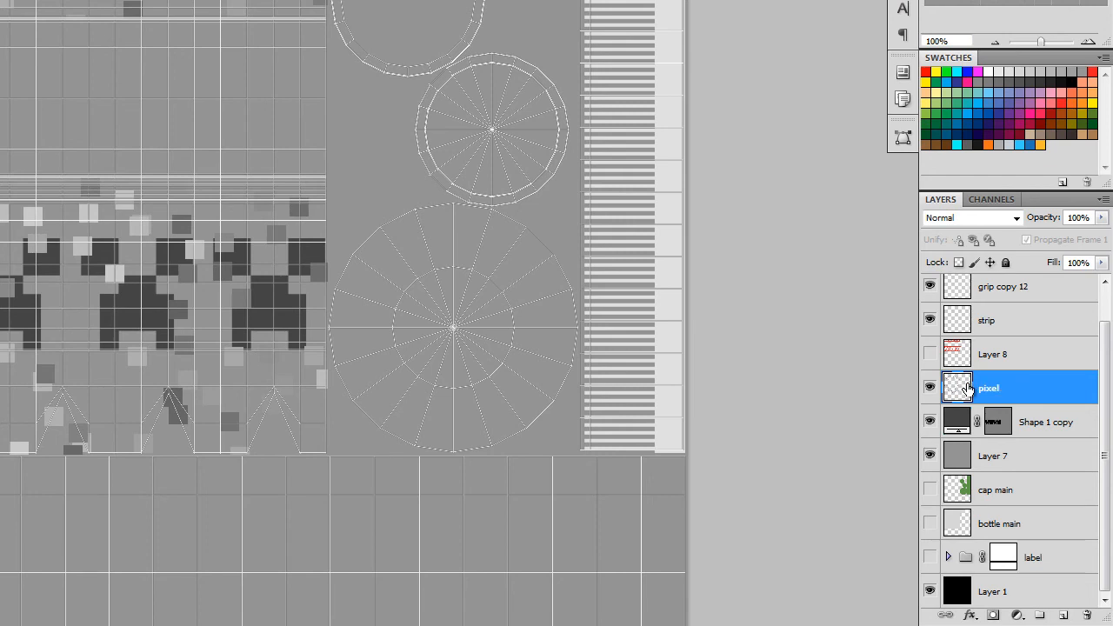
left_click_drag(1058, 385, 1053, 426)
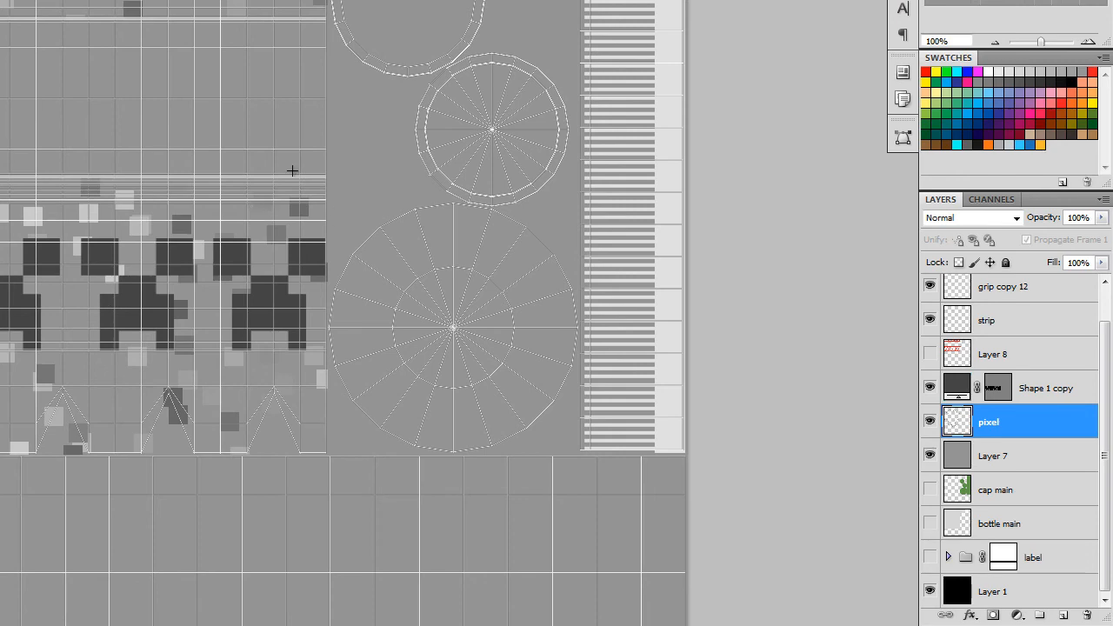
Choose the Brush tool and create a new layer above the pixel layer.
left_click_drag(369, 230, 485, 104)
left_click_drag(293, 246, 335, 201)
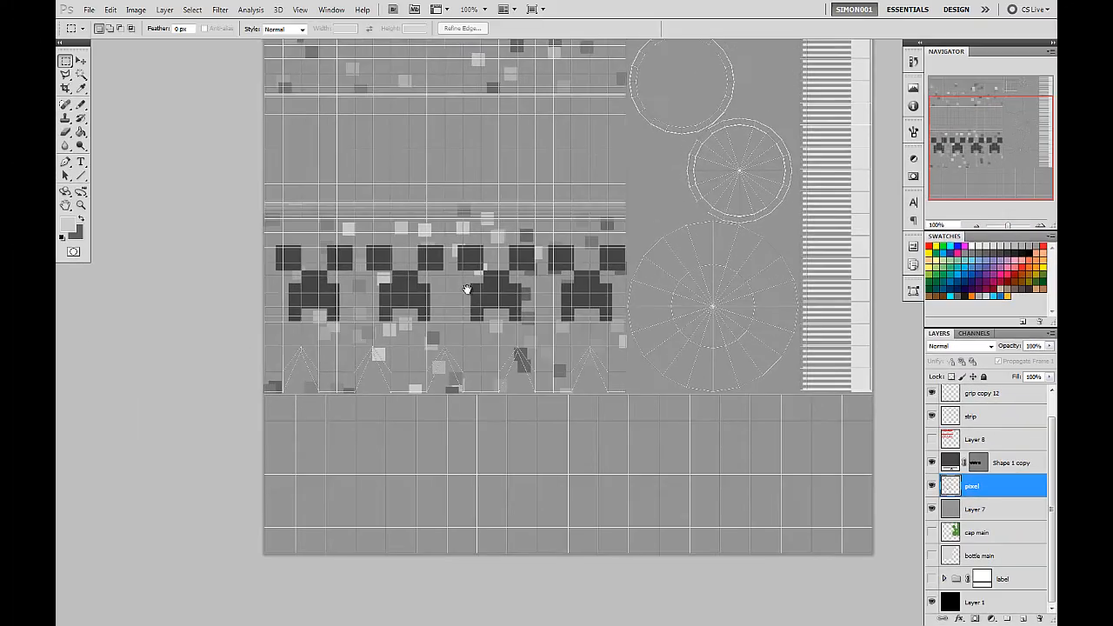
left_click_drag(467, 289, 472, 365)
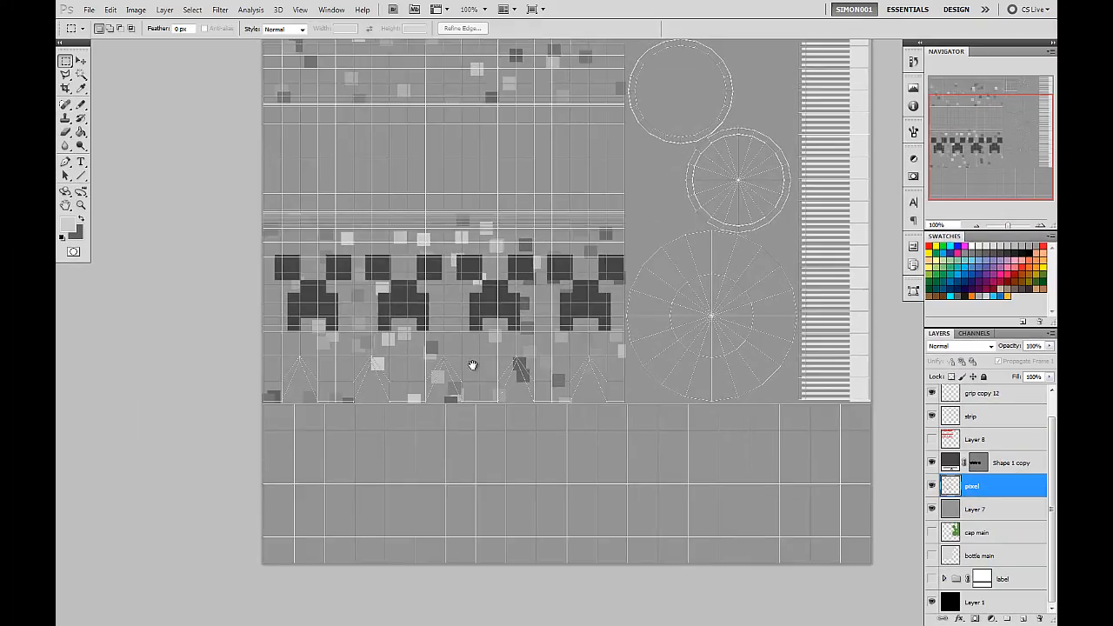
left_click(1042, 226)
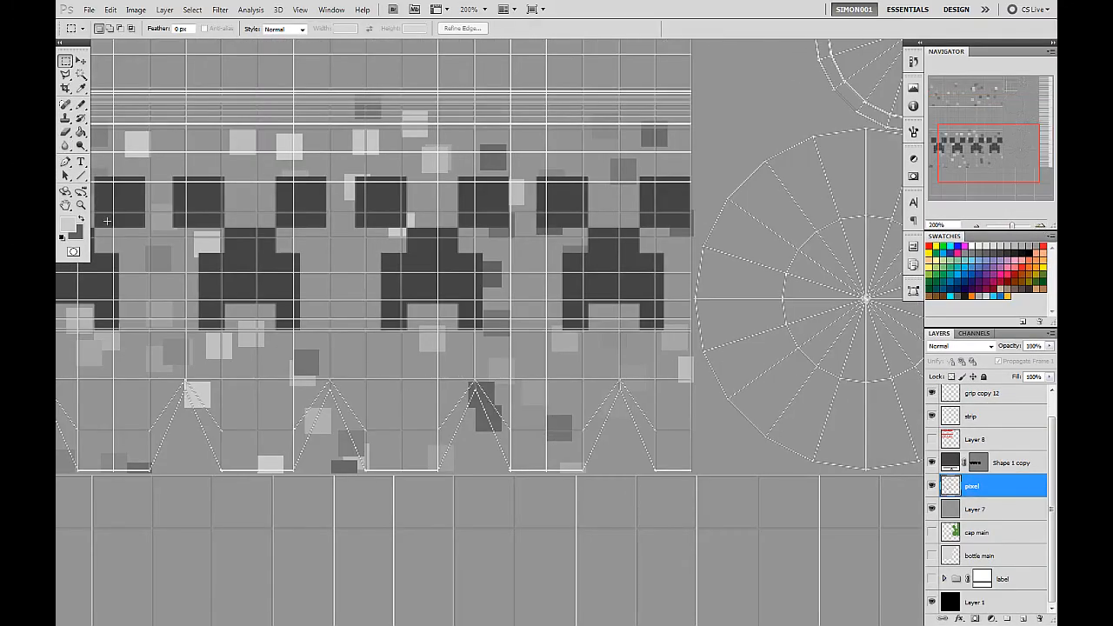
left_click(80, 105)
left_click(122, 103)
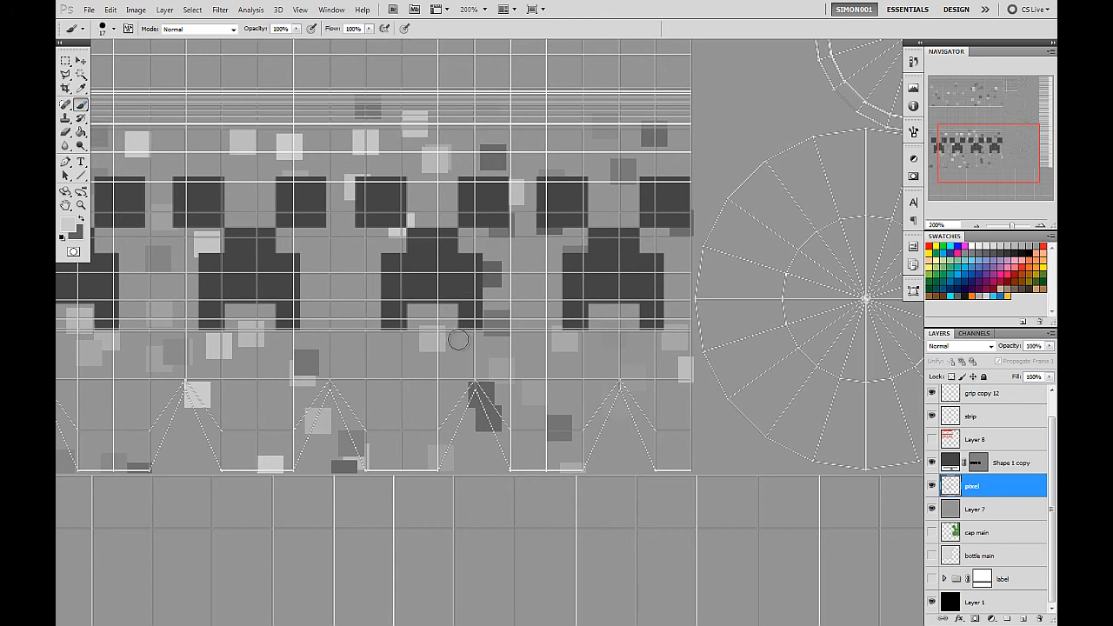
left_click(1026, 619)
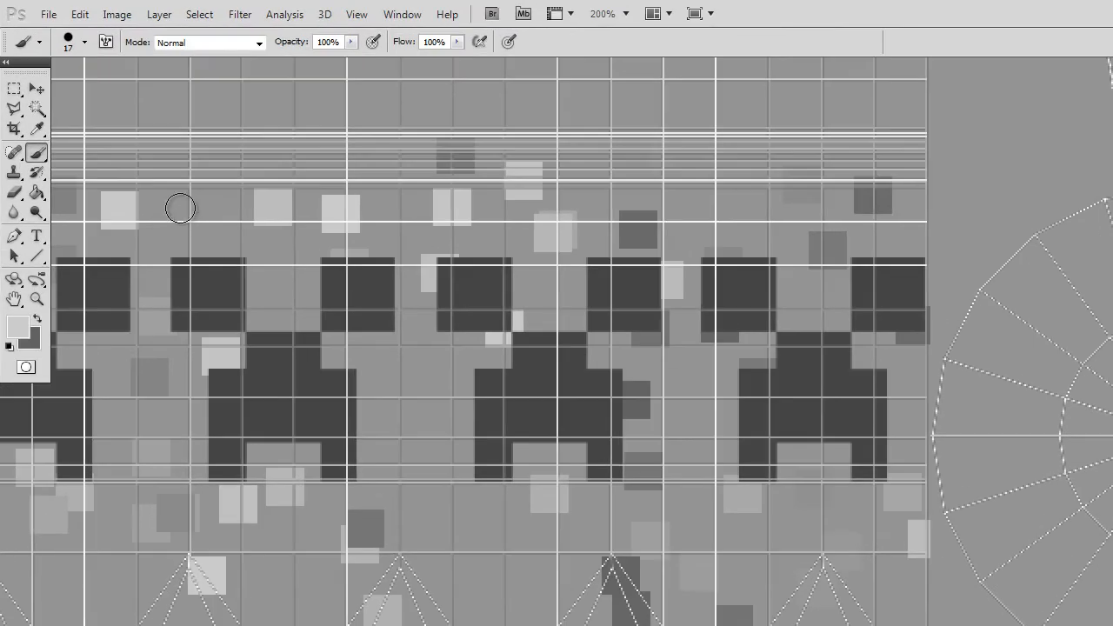
Set the brush size to 10 px, lower its hardness slightly, and make the foreground colour black.
left_click(79, 45)
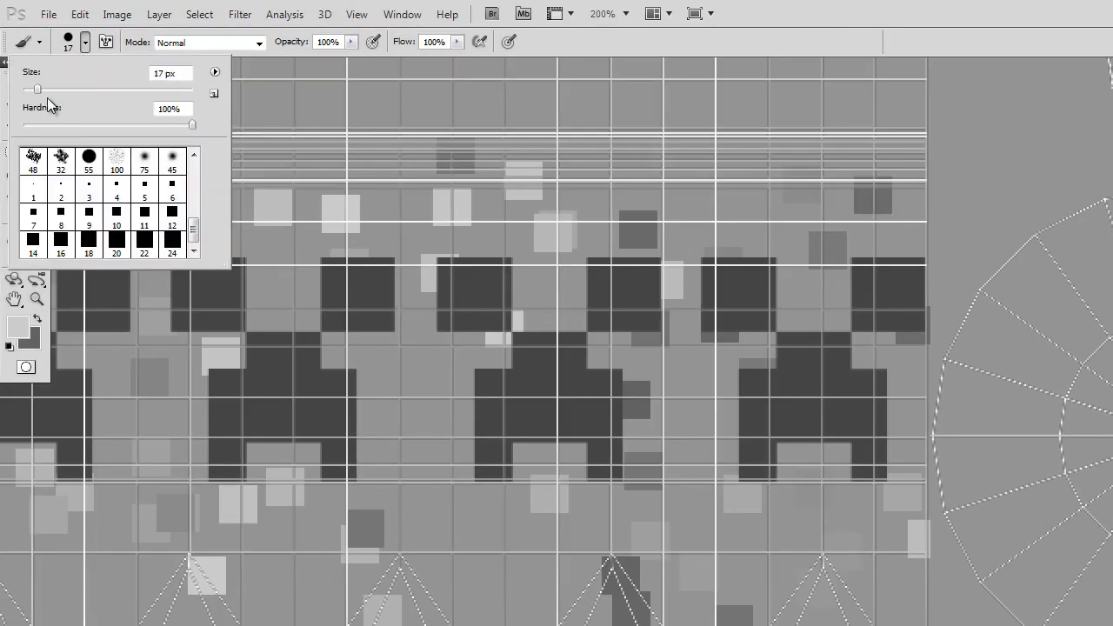
left_click_drag(34, 89, 31, 89)
left_click_drag(188, 125, 183, 125)
left_click(700, 37)
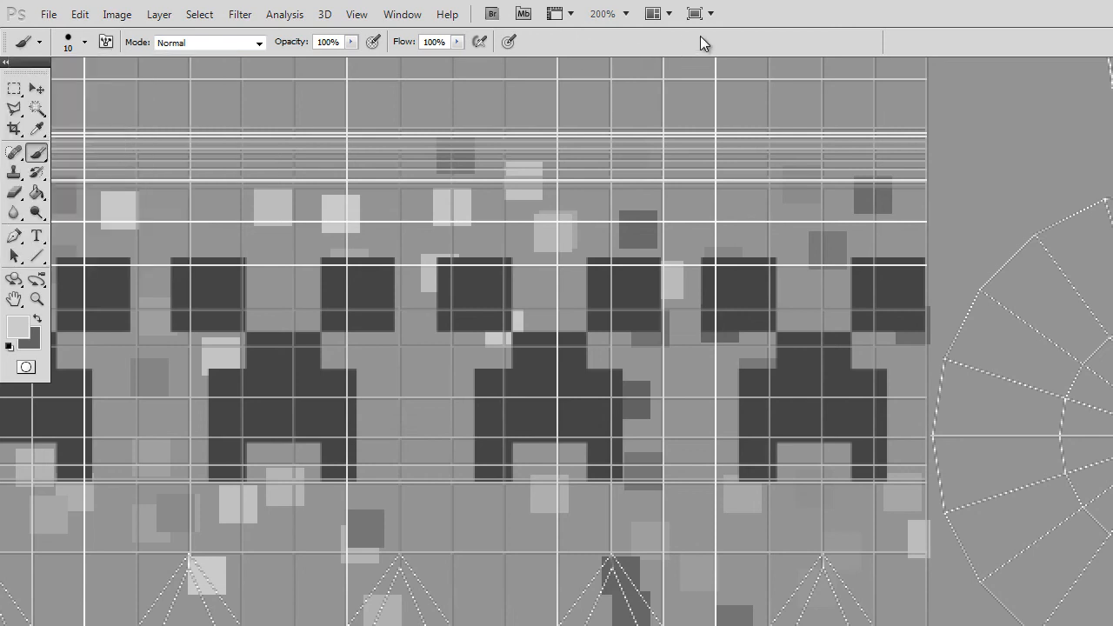
left_click_drag(722, 450, 868, 509)
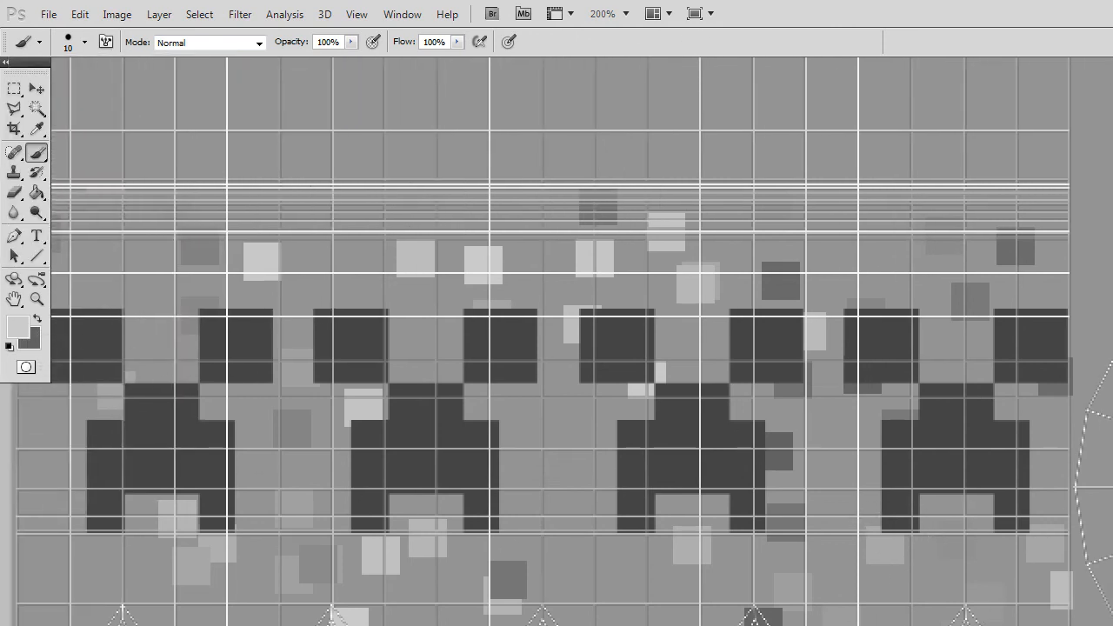
left_click(1112, 557)
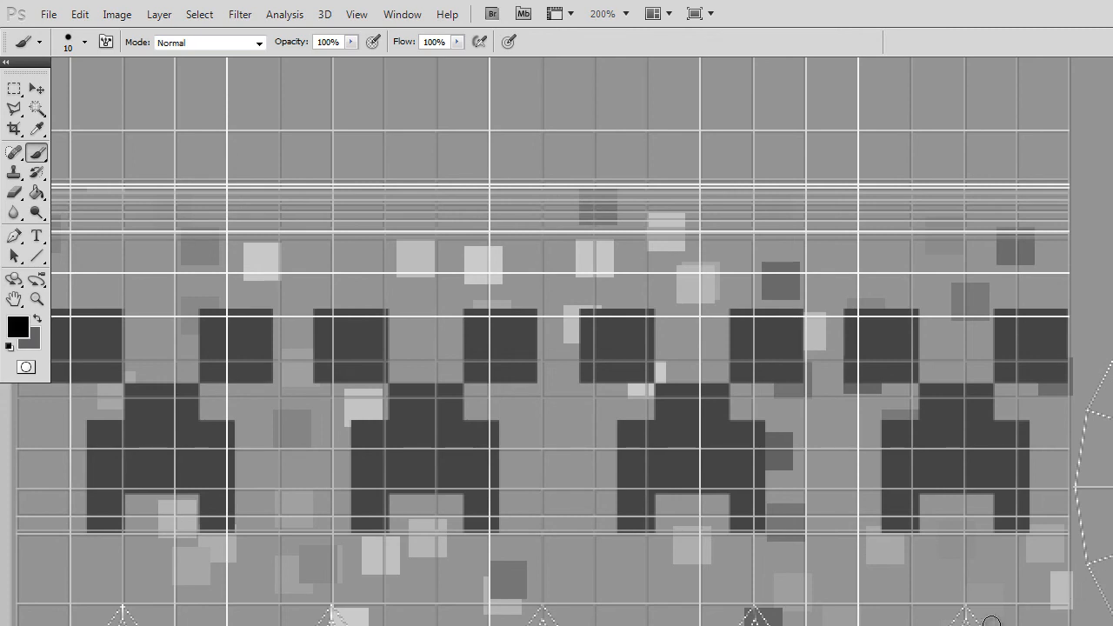